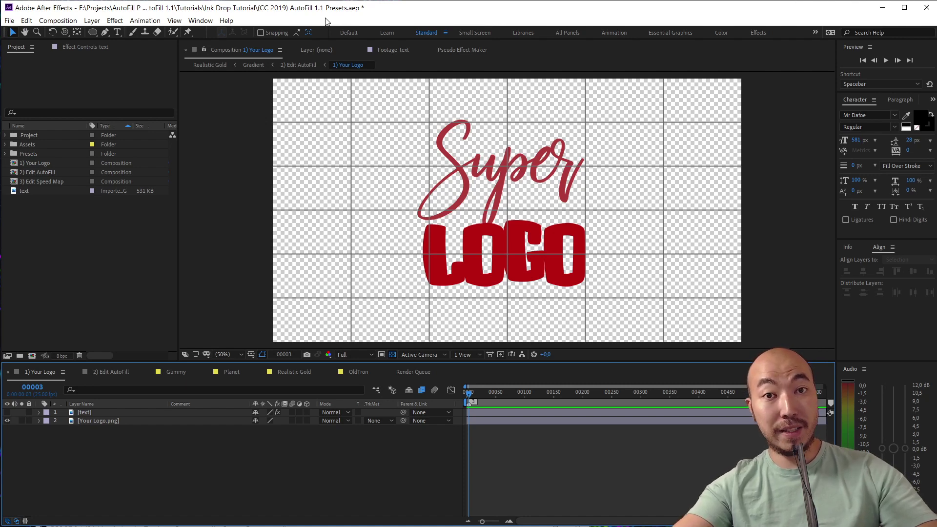
Hide the logo image, show the script text and preview the 2) Edit AutoFill lettering animation
click(7, 421)
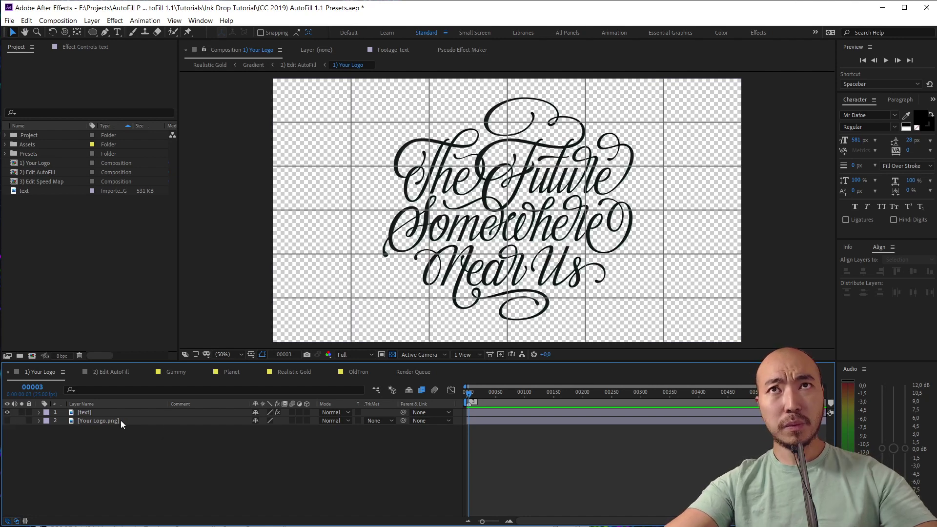
click(85, 412)
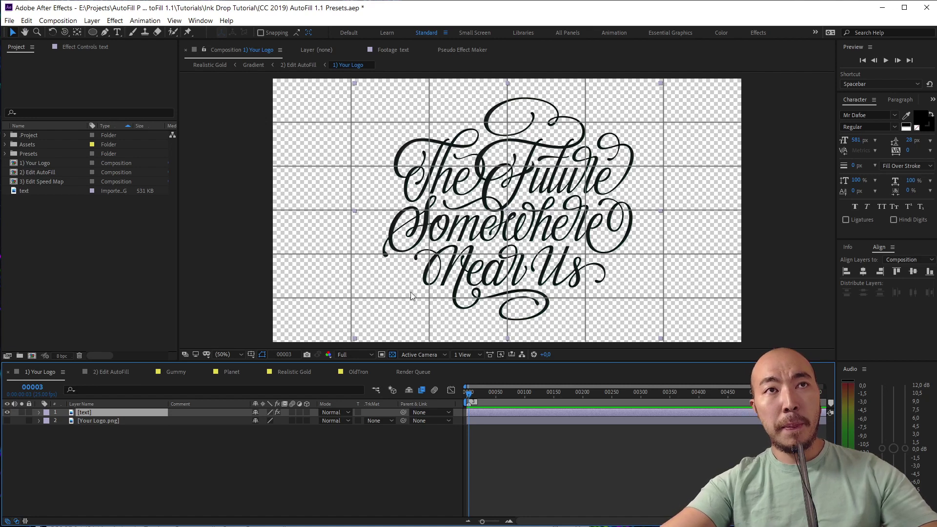
click(110, 372)
drag(502, 395, 476, 395)
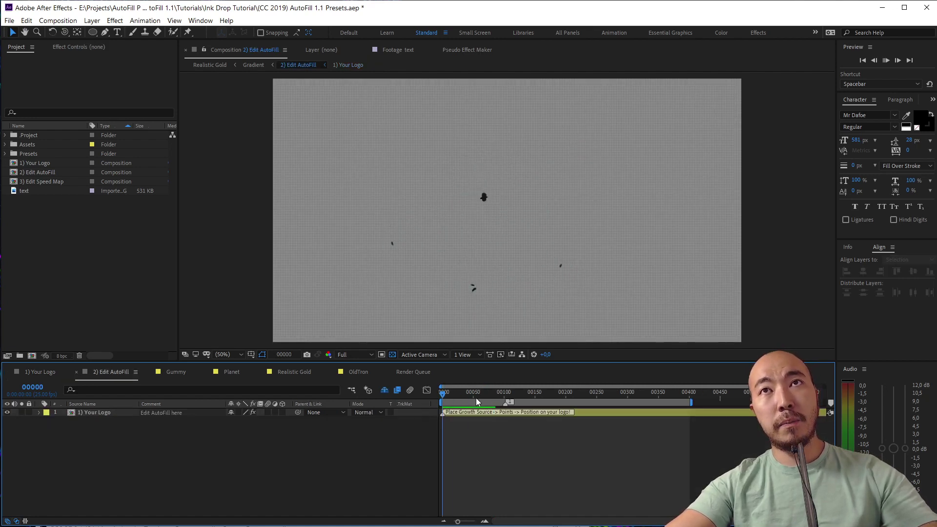
key(space)
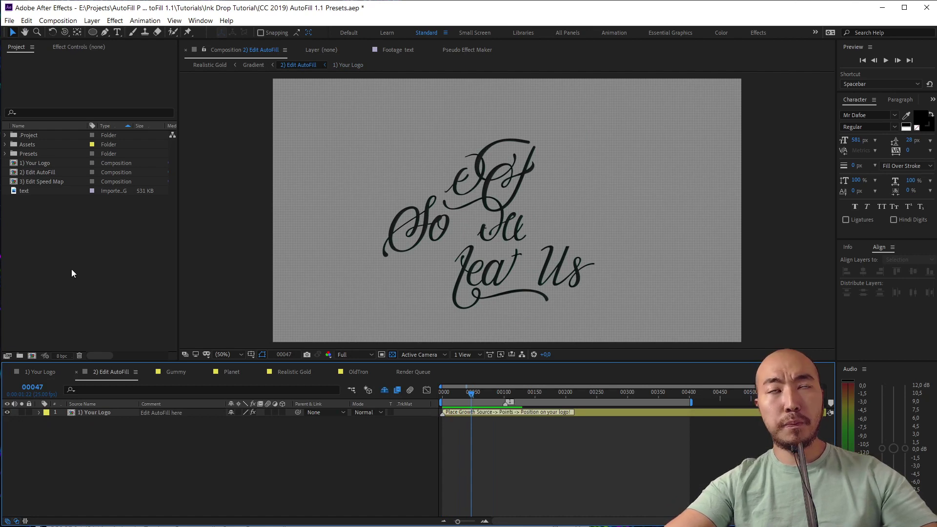
Duplicate the 2) Edit AutoFill composition in the Project panel and open the copy
click(59, 258)
click(44, 172)
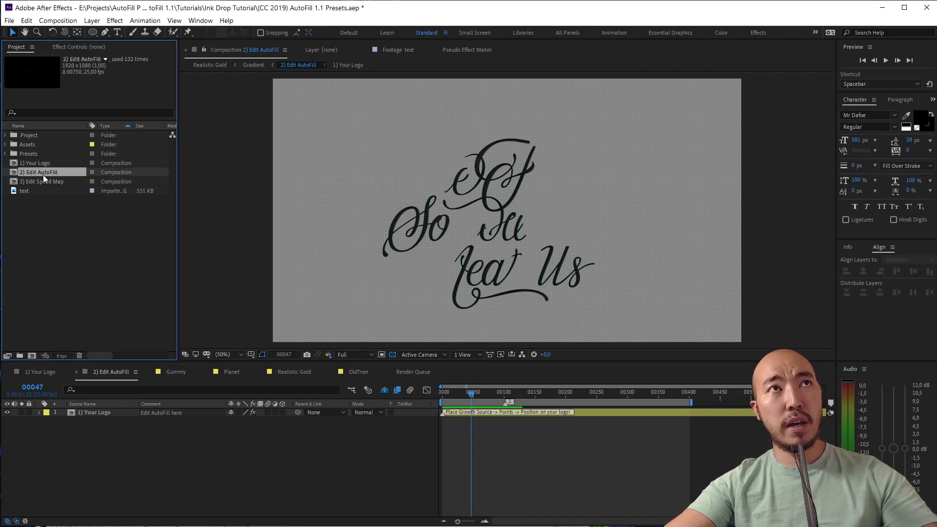
key(ctrl+d)
key(space)
Add Wrinkled Paper.png from the Assets folder as the bottom timeline layer
click(26, 144)
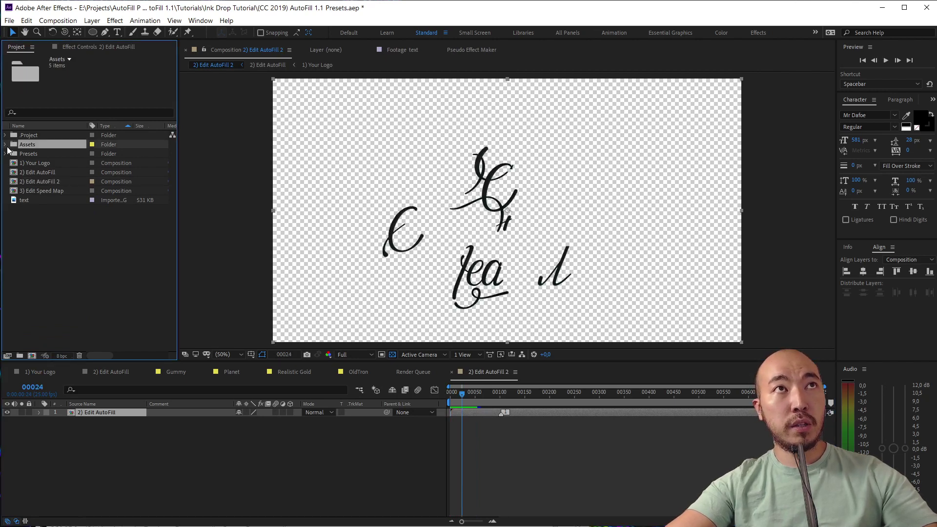
click(5, 144)
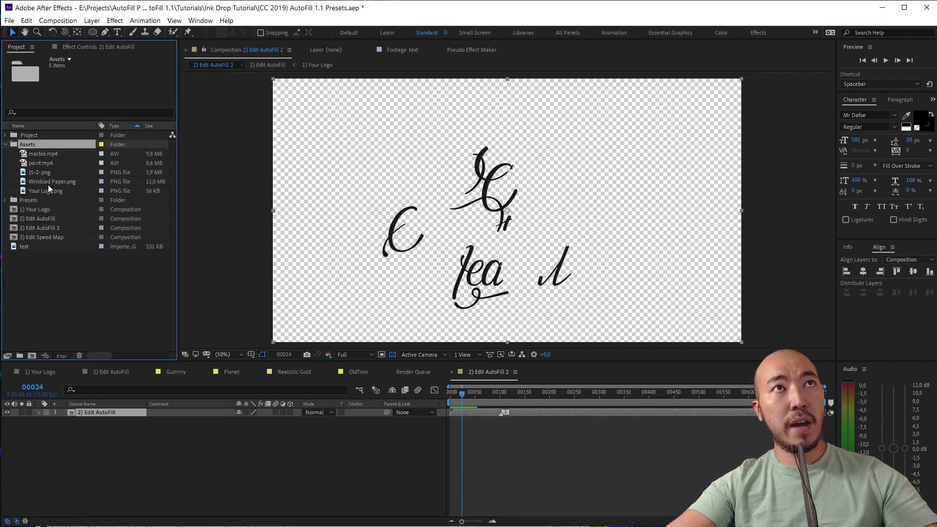
drag(50, 181, 151, 432)
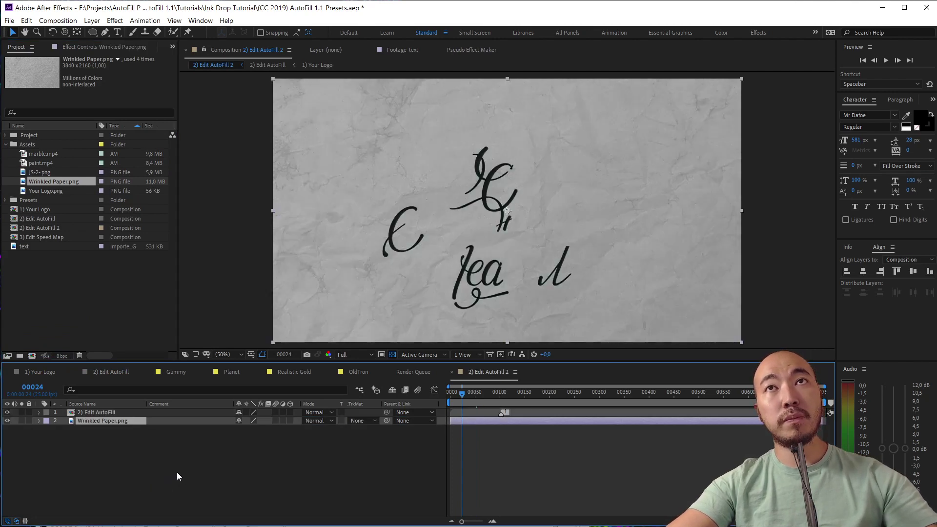
Apply Levels to the paper, lowering Input White and Gamma for stronger wrinkles
key(ctrl+space)
key(Return)
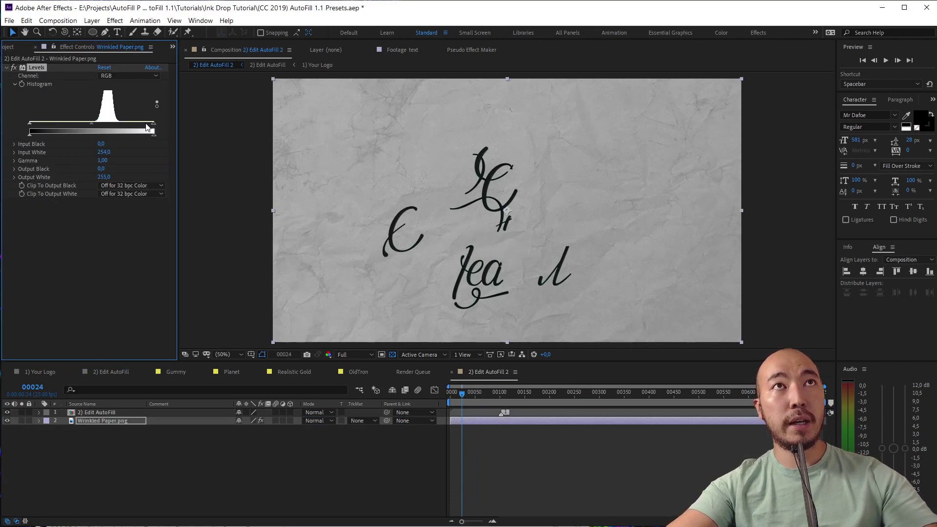
mouse_move(137, 128)
mouse_down()
mouse_move(89, 130)
mouse_move(119, 123)
mouse_up()
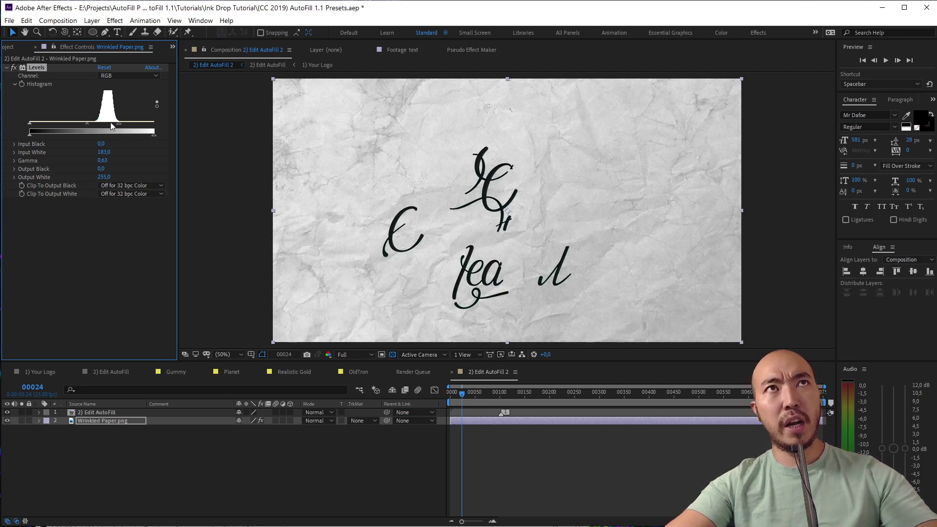
drag(88, 124, 92, 125)
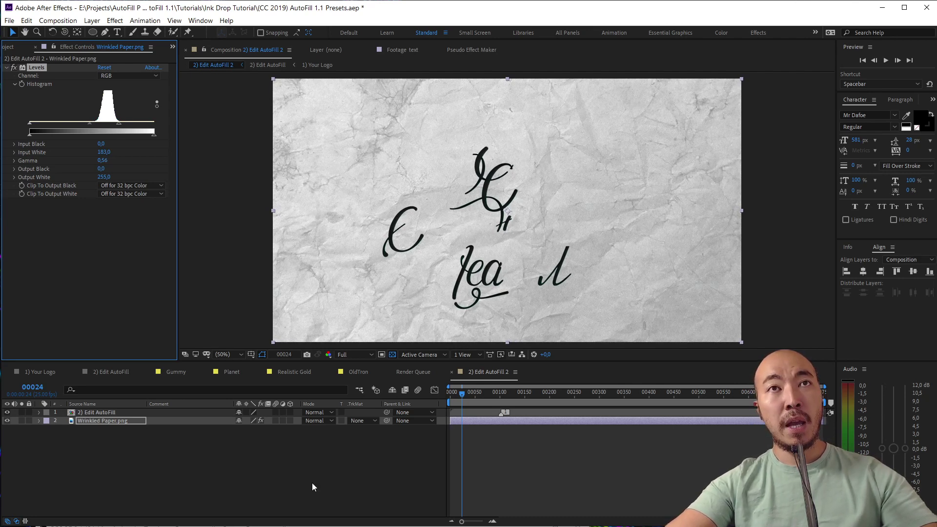
Preview the lettering animation over the paper from the first frame
click(415, 440)
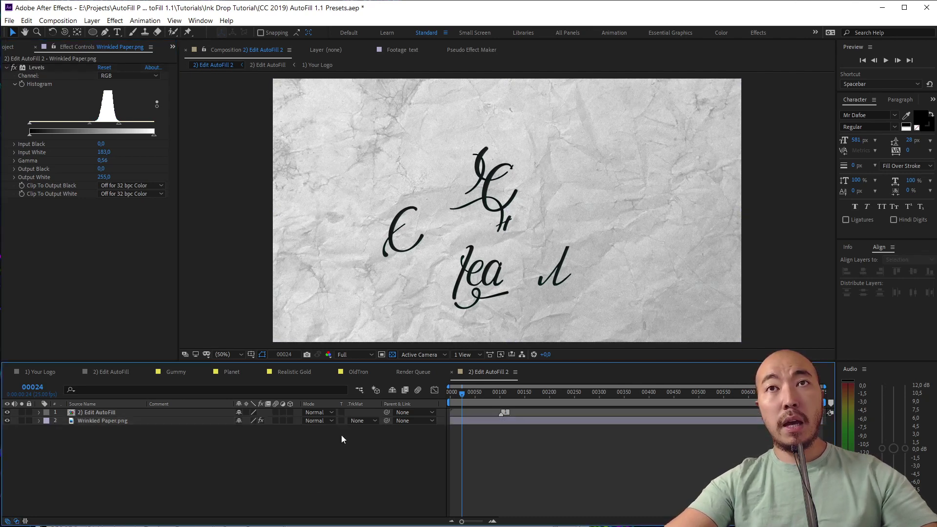
key(Home)
key(space)
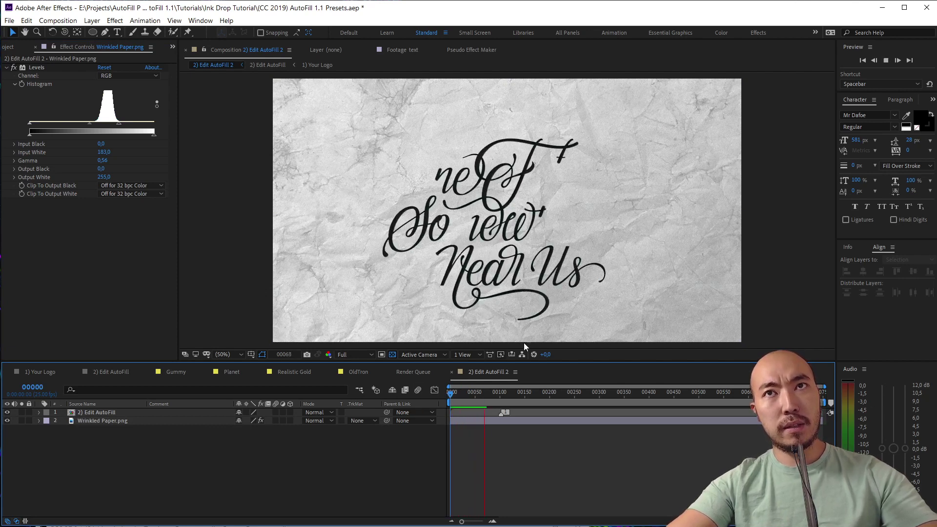
click(459, 399)
key(space)
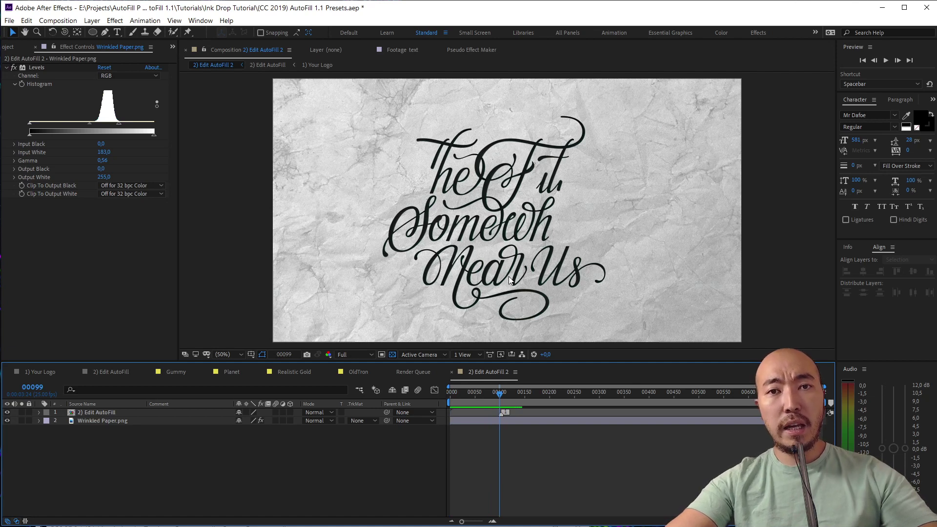
Add the Gradient composition from Project > Tools as the top timeline layer
click(36, 53)
click(6, 145)
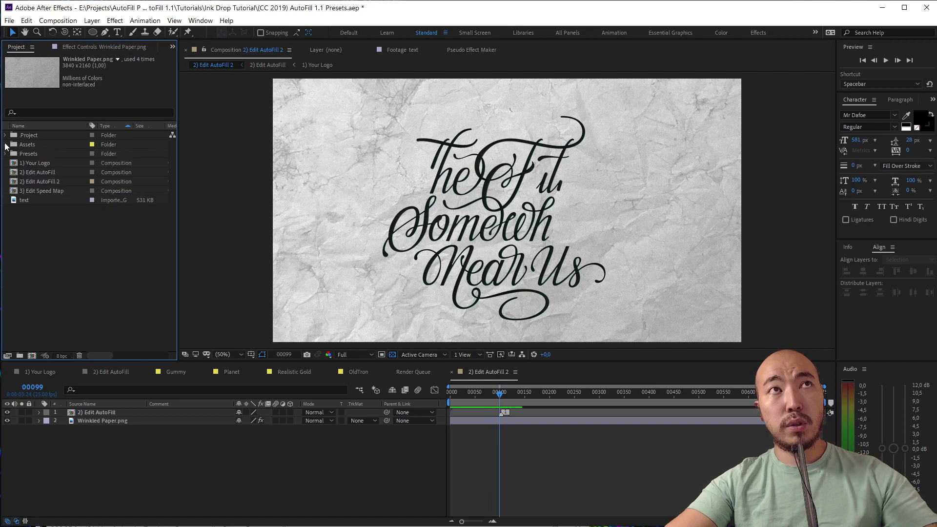
click(4, 136)
click(14, 163)
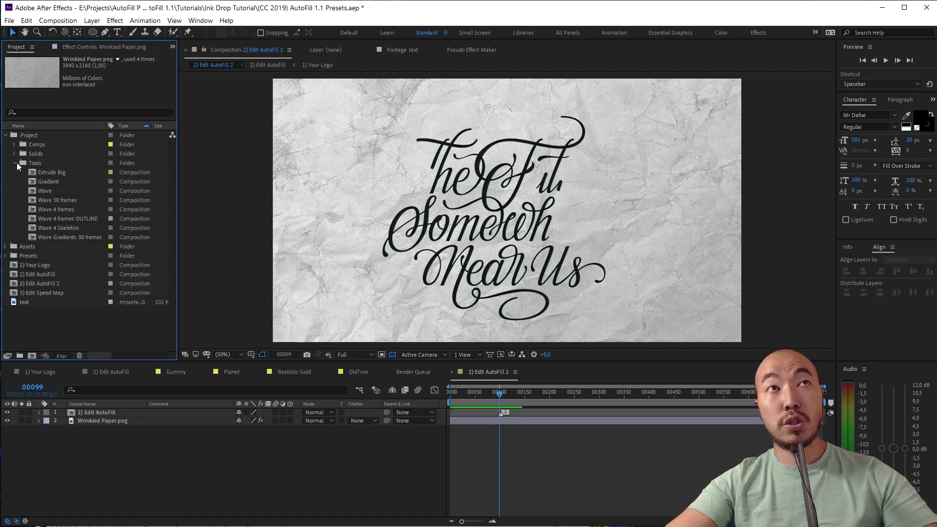
click(49, 182)
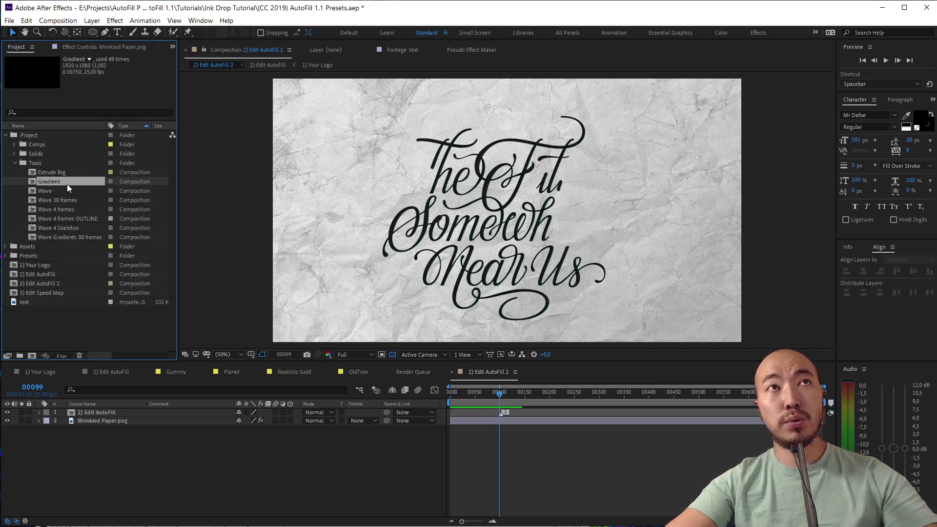
drag(58, 181, 96, 408)
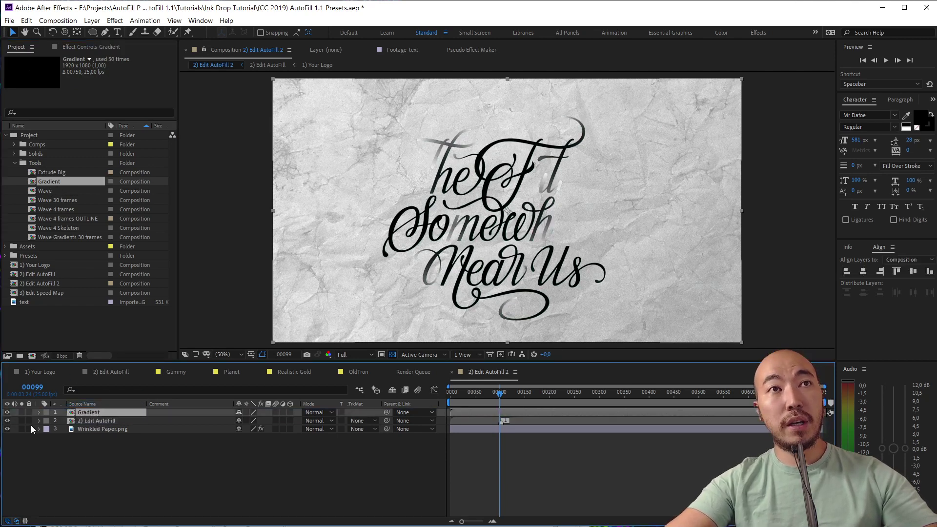
Solo the Gradient layer and preview it against black with the transparency grid off
click(23, 412)
key(Home)
key(space)
click(391, 354)
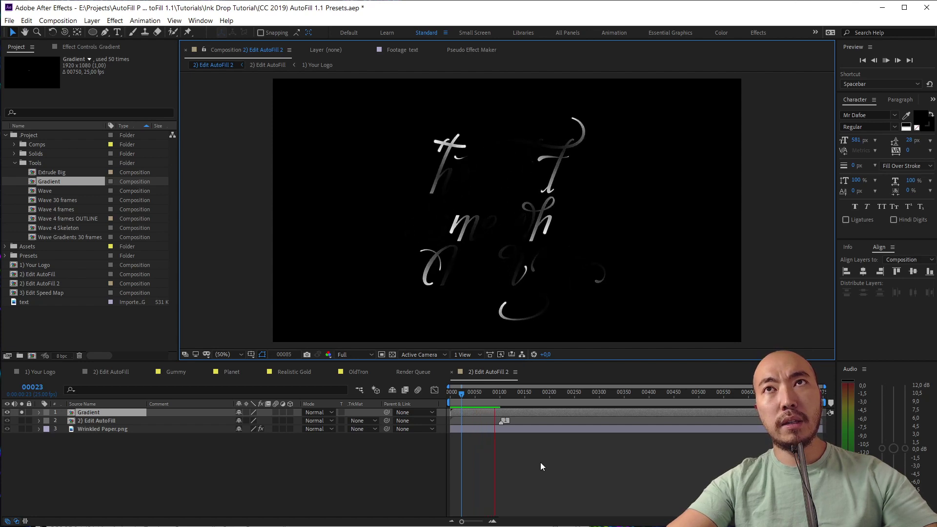
key(space)
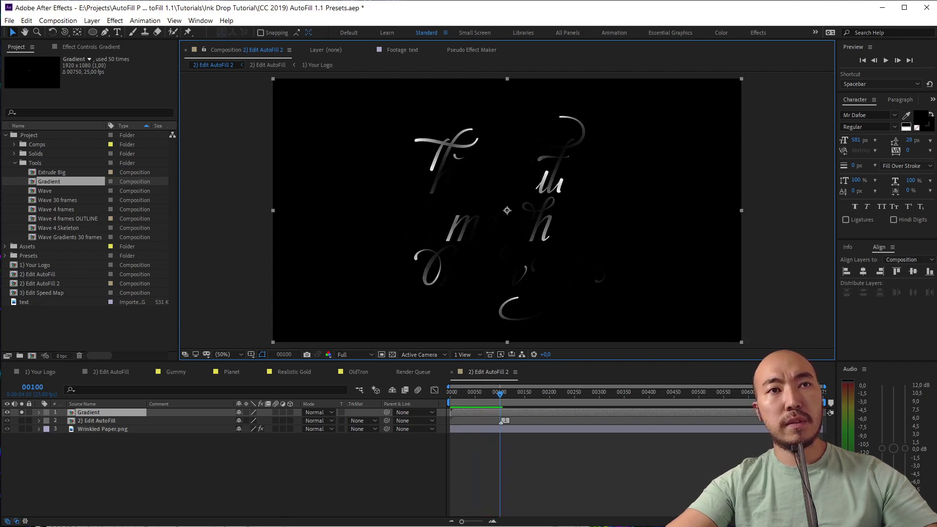
click(453, 393)
key(space)
key(space)
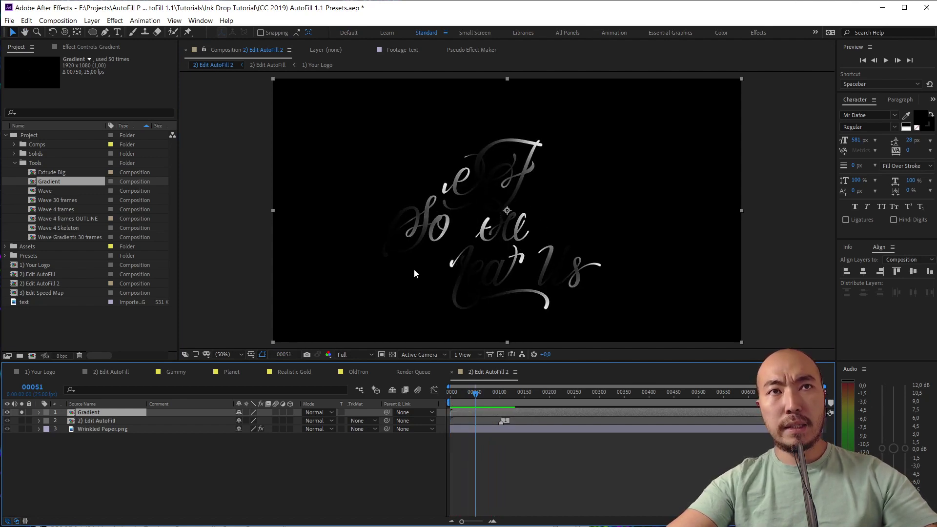
Apply Extract to the Gradient layer, raising Black Point and pulling Black Softness back
click(86, 48)
key(ctrl+space)
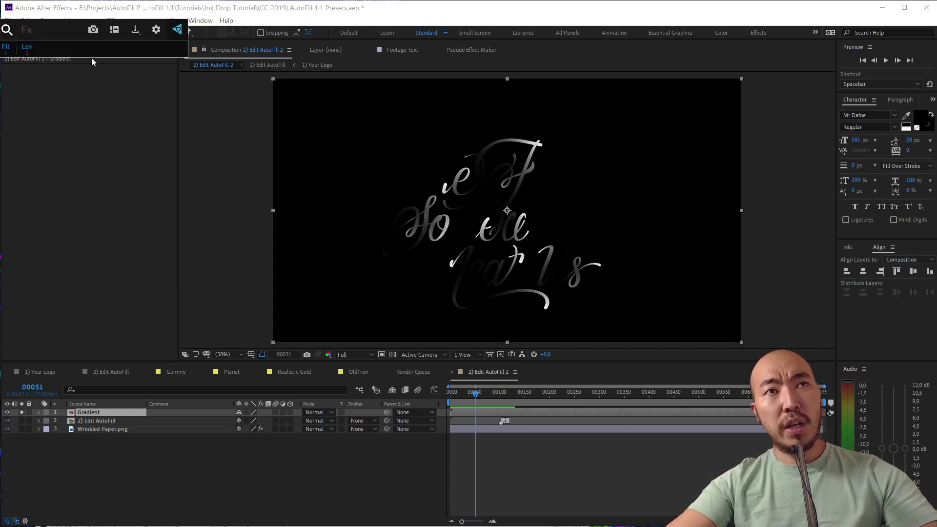
text(уч)
text(ex)
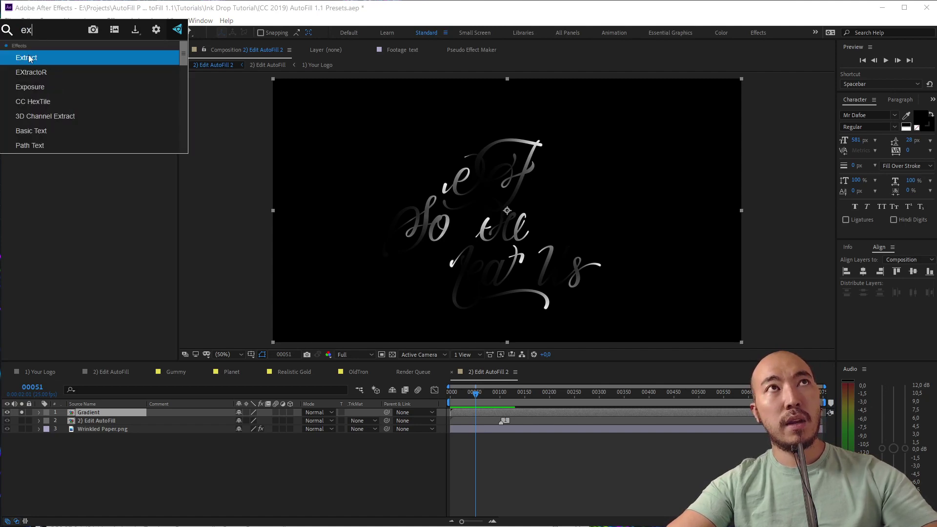
click(34, 58)
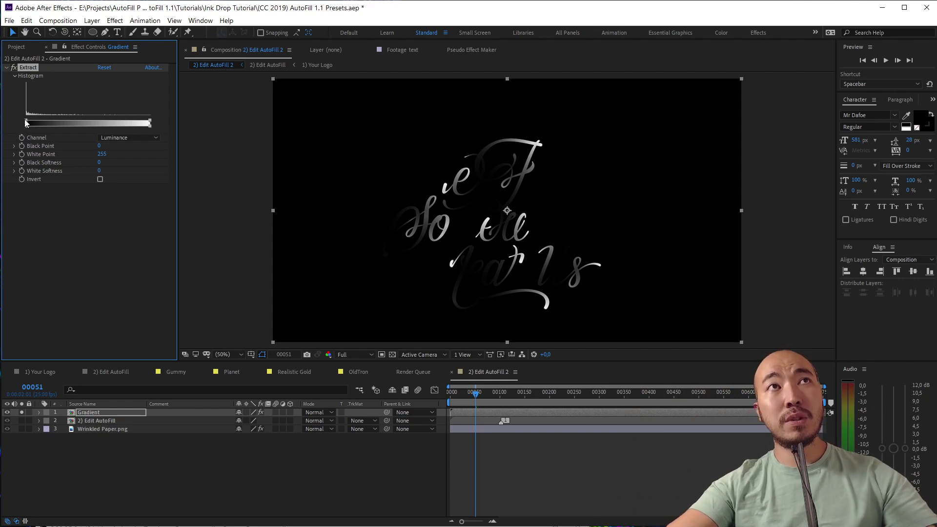
drag(25, 122, 122, 128)
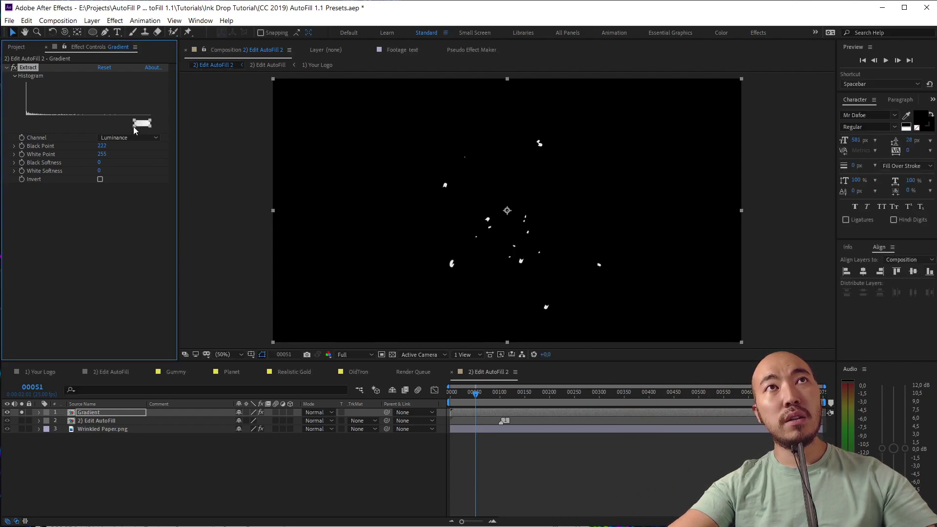
drag(114, 126, 65, 127)
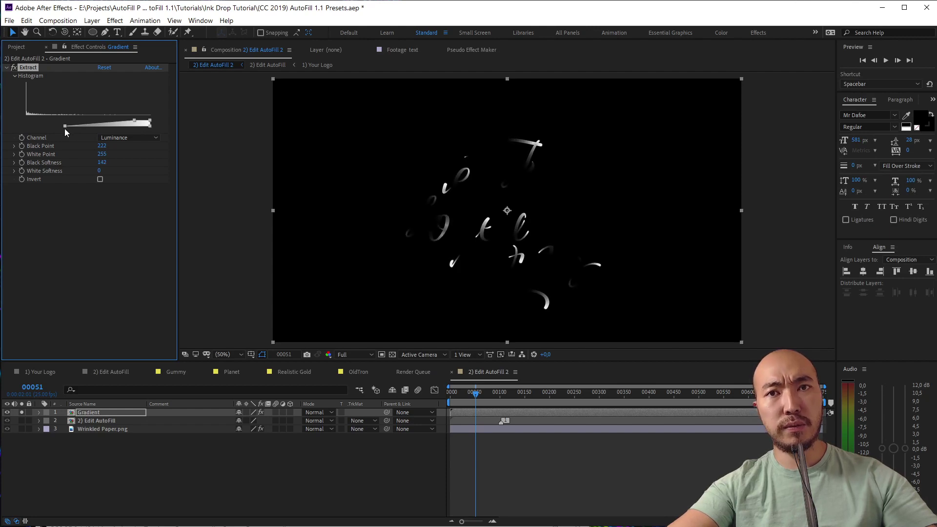
Add a red Fill effect to the Gradient layer and play the animation
click(114, 229)
key(ctrl+space)
text(f)
click(114, 229)
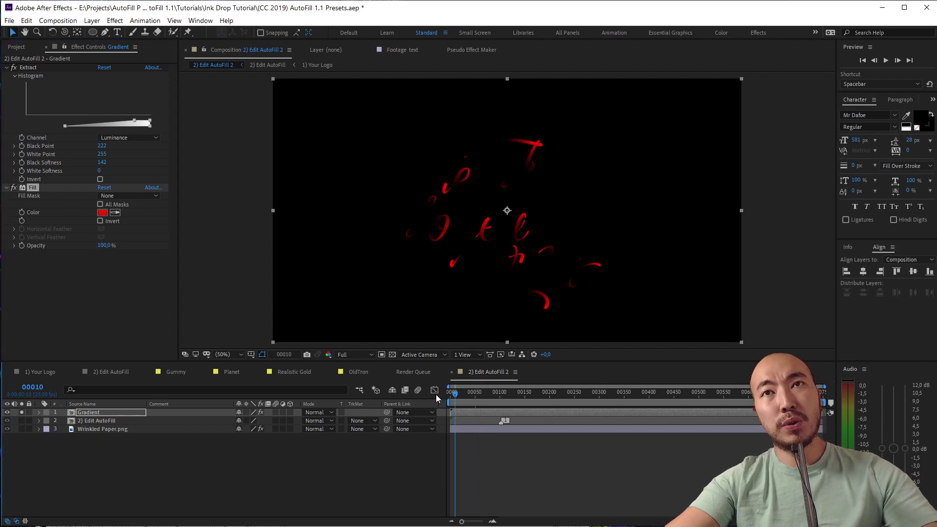
key(space)
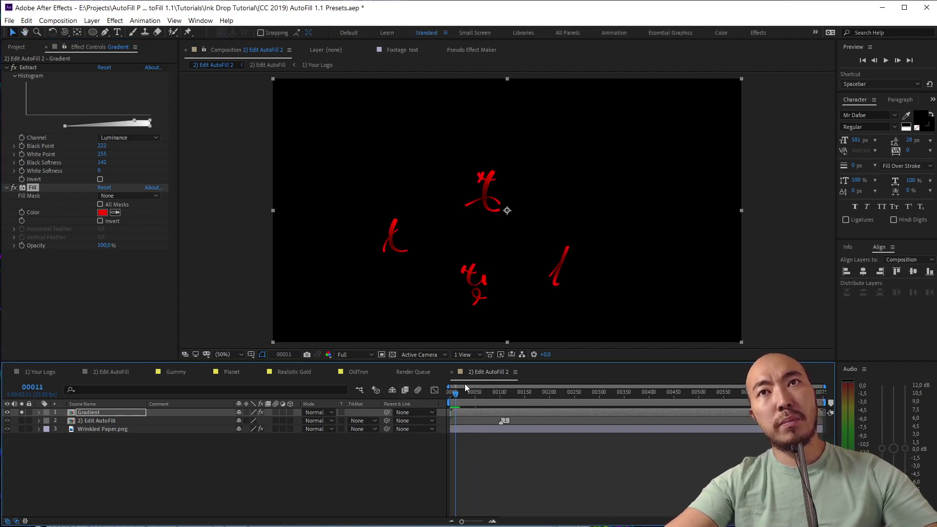
Adjust the Extract black point, settling it at about 225
drag(65, 125, 146, 124)
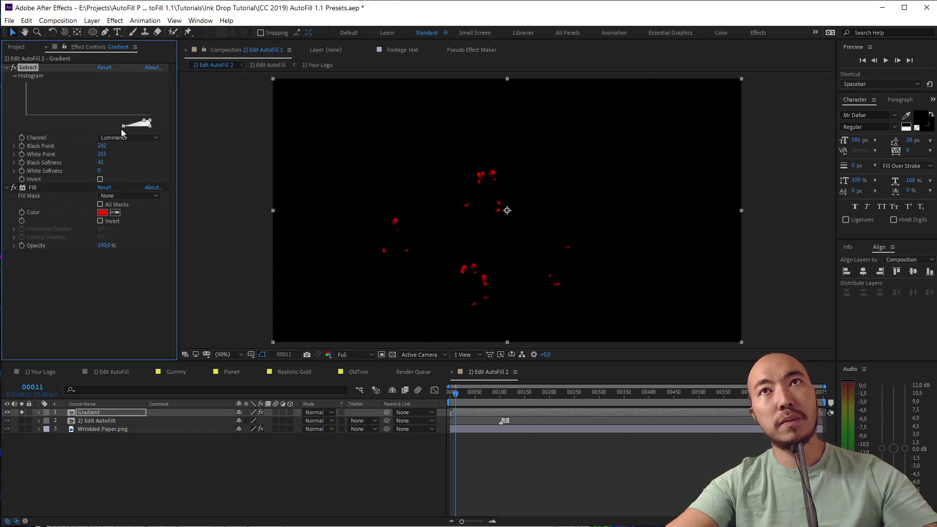
scroll(502, 299, up, 1)
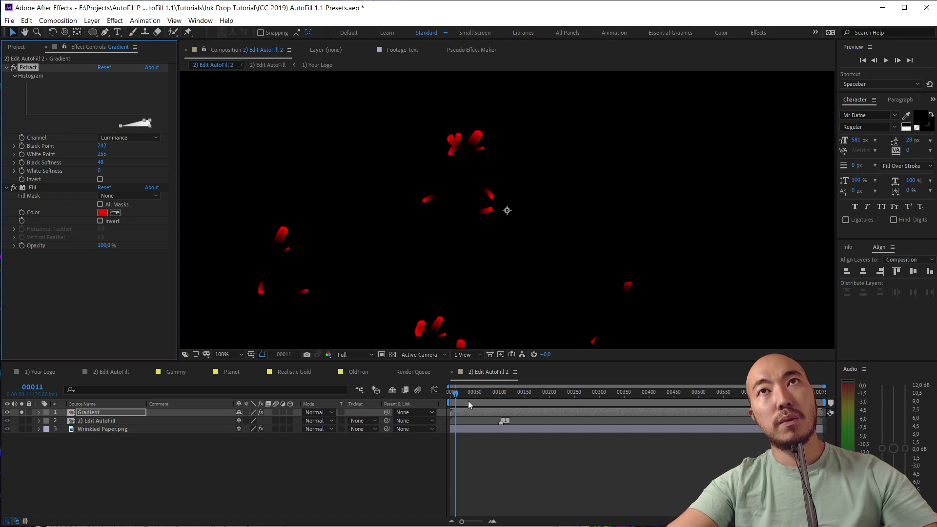
drag(453, 392, 460, 394)
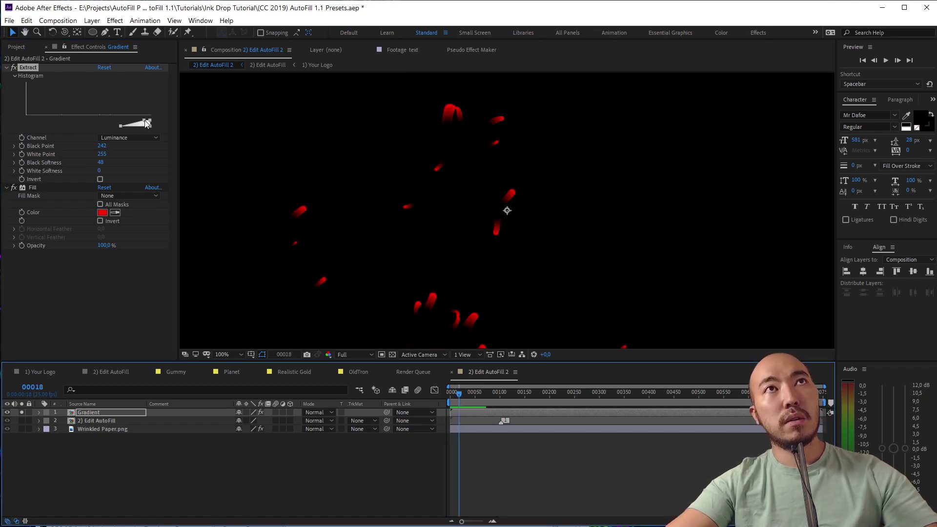
drag(147, 124, 137, 123)
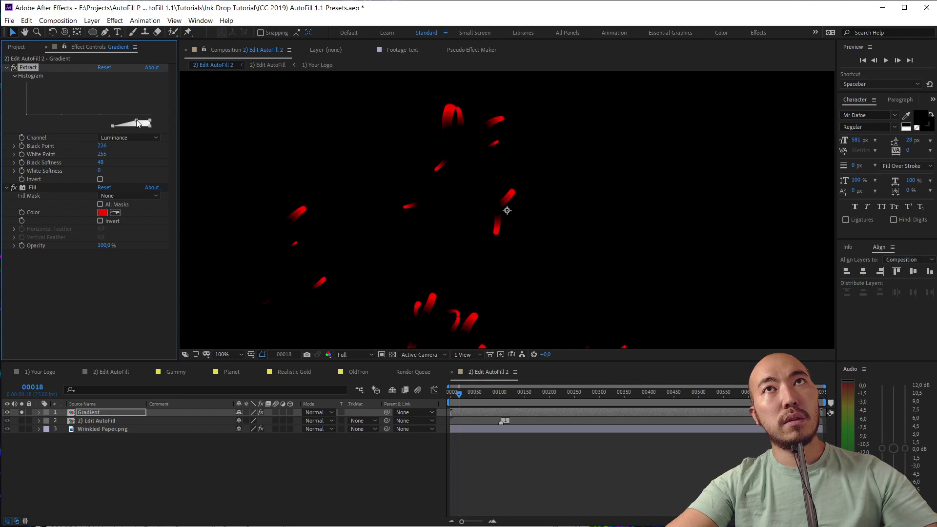
click(130, 284)
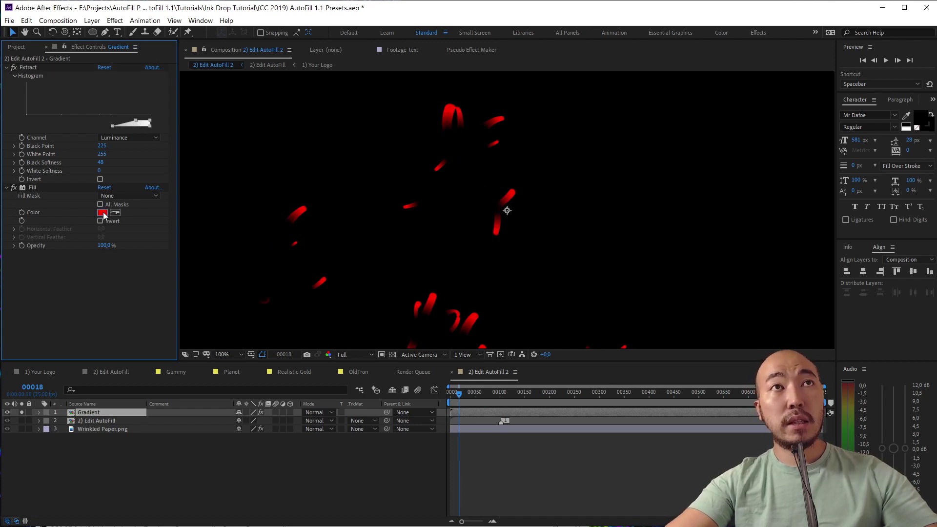
Change the Fill colour from red to black
click(102, 212)
click(136, 291)
click(346, 172)
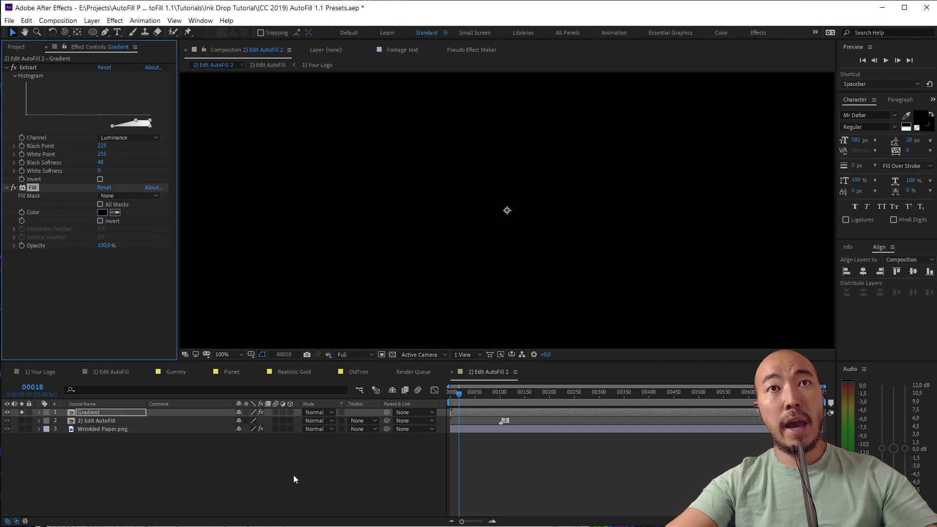
click(294, 475)
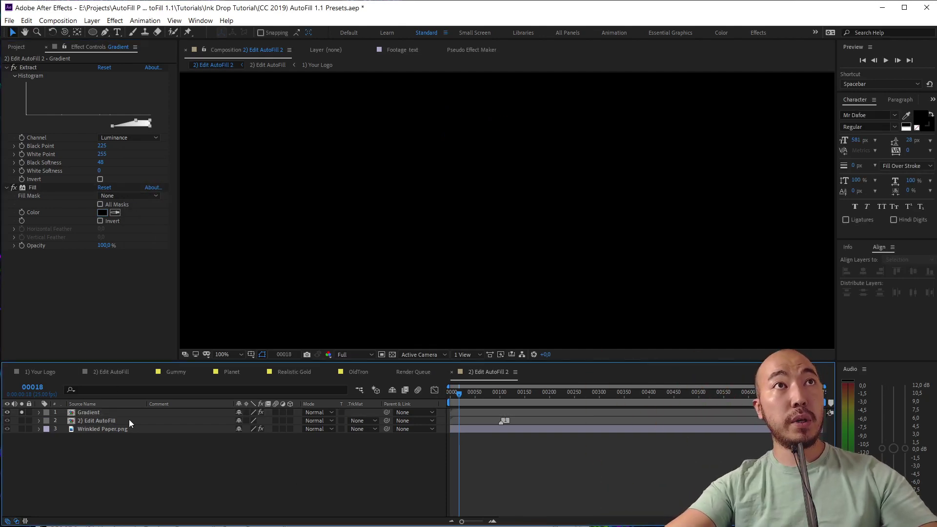
Add a Bevel and Emboss layer style to the Gradient layer and preview it
right_click(105, 412)
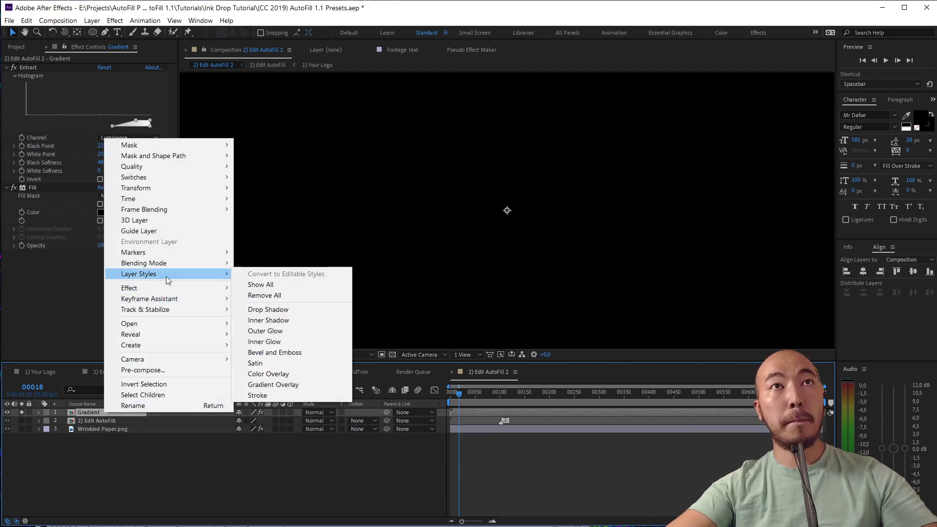
click(292, 344)
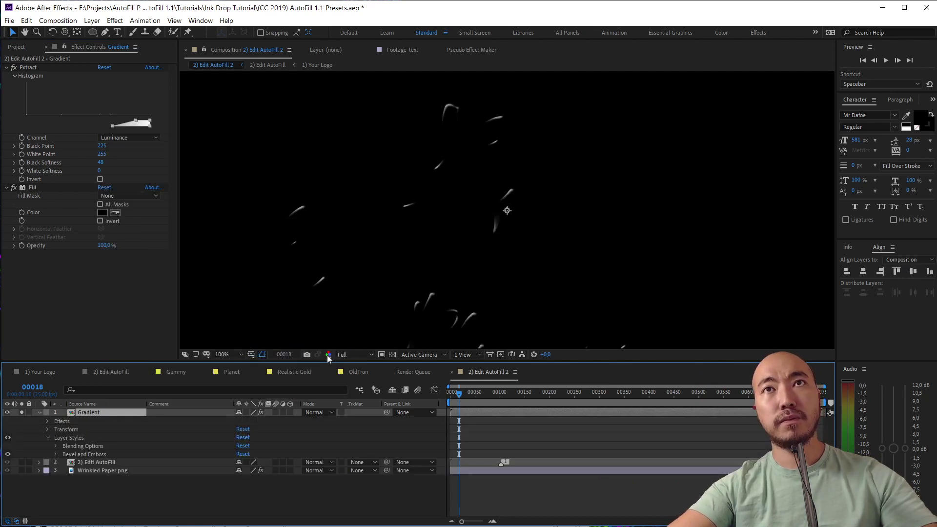
drag(461, 396, 441, 403)
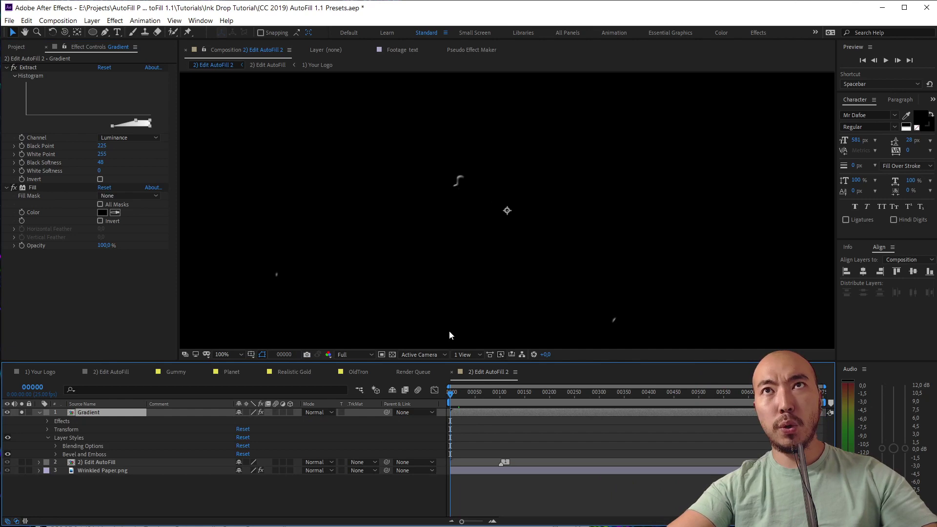
key(space)
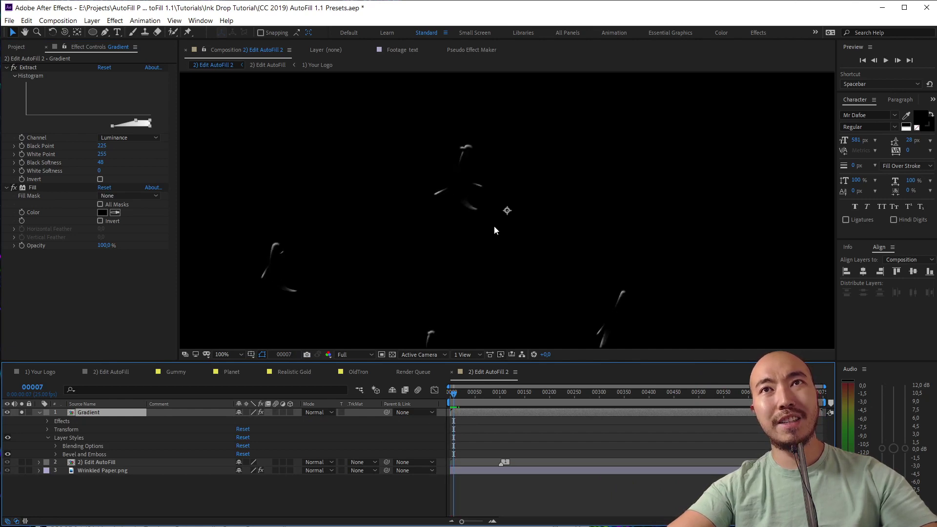
drag(453, 396, 454, 399)
key(space)
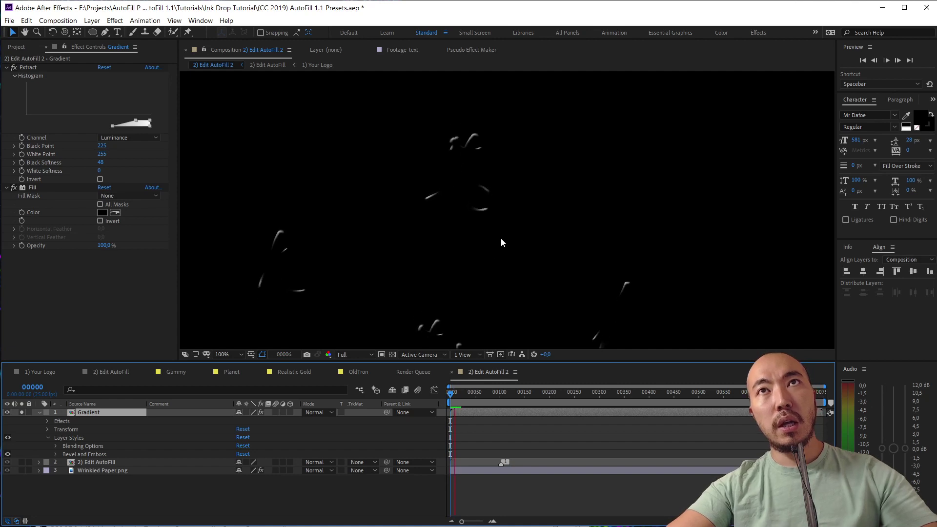
click(452, 396)
key(space)
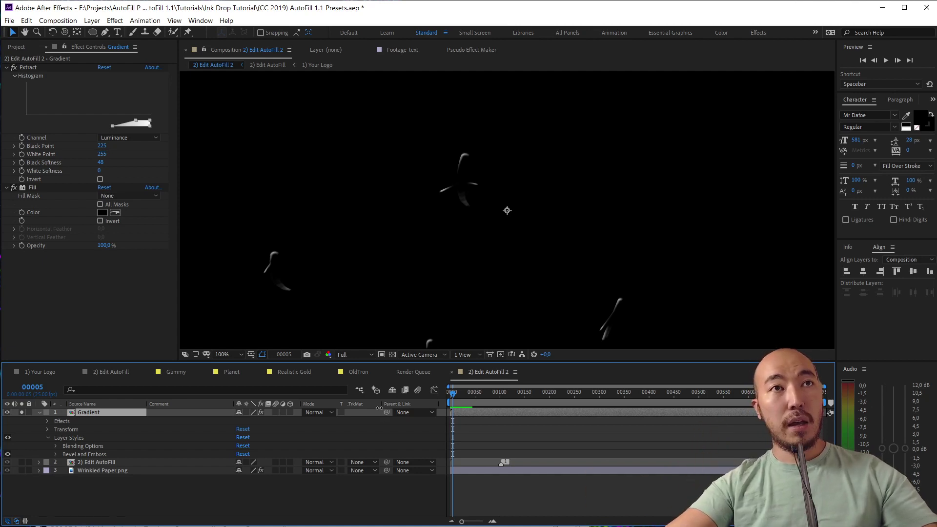
Label the Gradient layer yellow and re-expand its properties
click(46, 412)
click(80, 461)
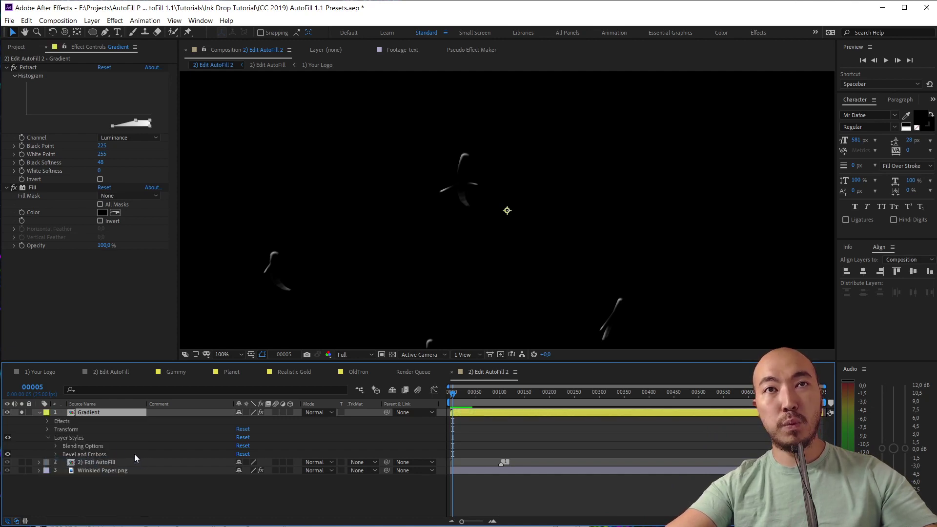
click(39, 413)
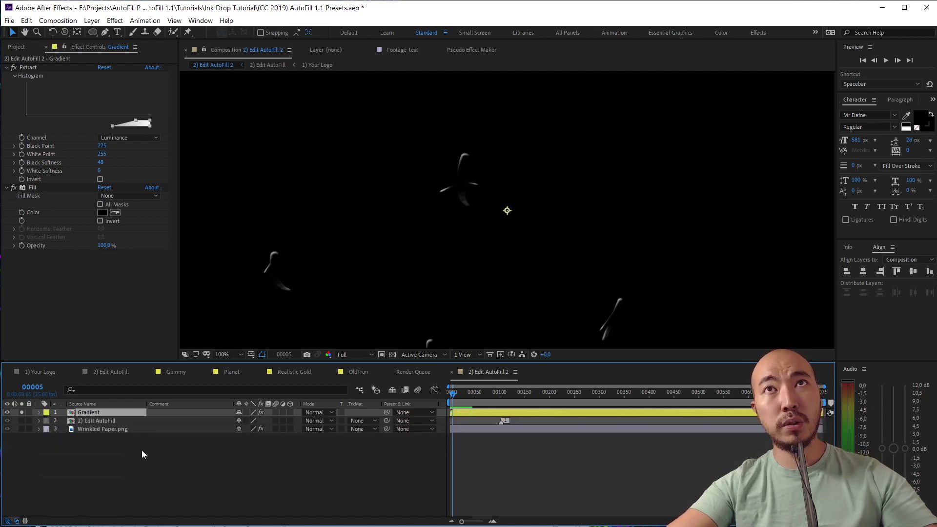
click(38, 410)
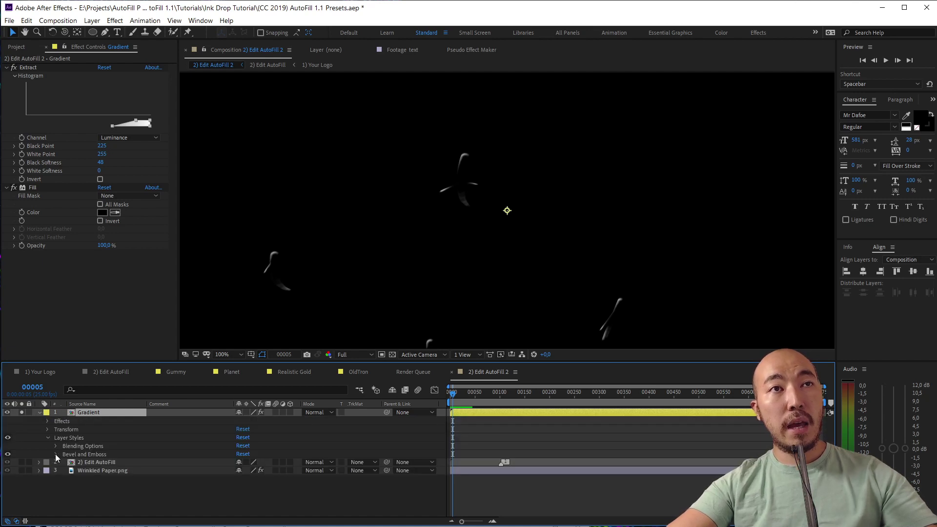
scroll(57, 451, down, 4)
drag(264, 359, 264, 312)
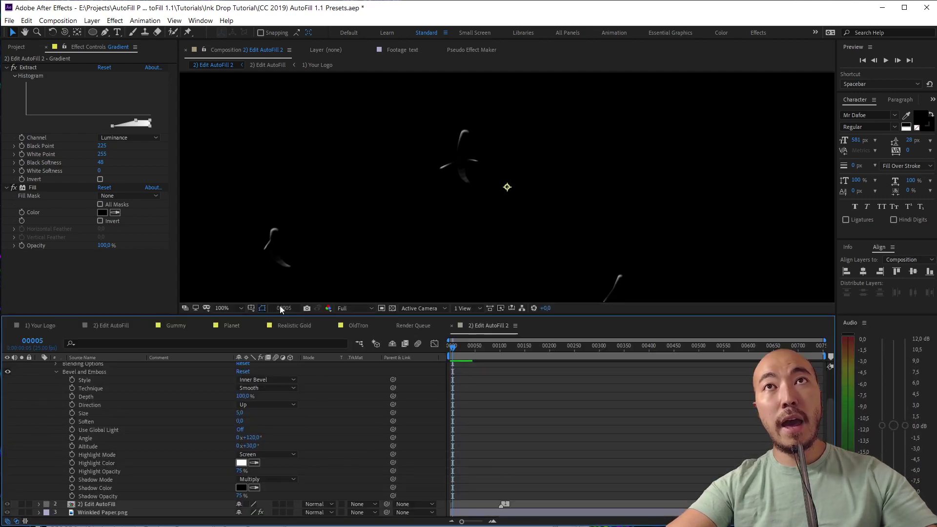
scroll(453, 209, up, 2)
drag(453, 208, 515, 214)
Set Highlight Opacity to 100%, make the shadow white in Screen mode, and preview
click(240, 472)
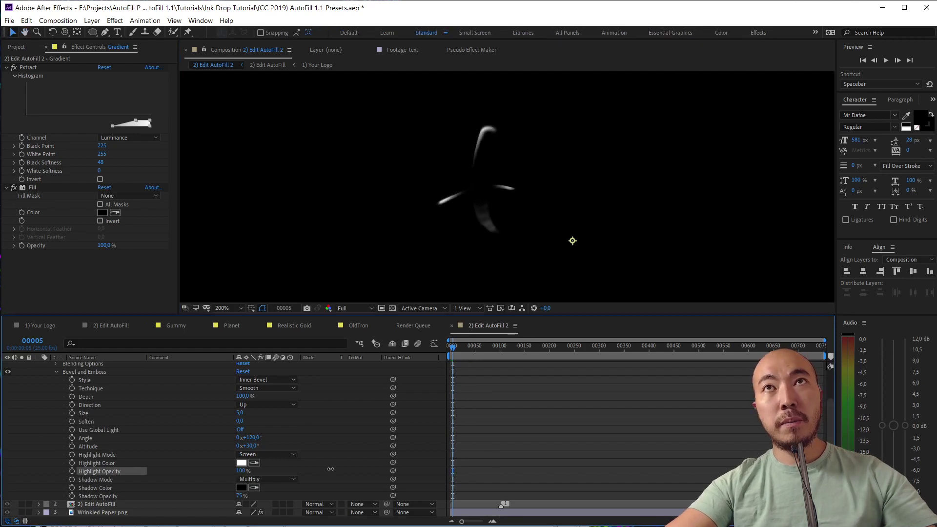
click(242, 488)
click(346, 171)
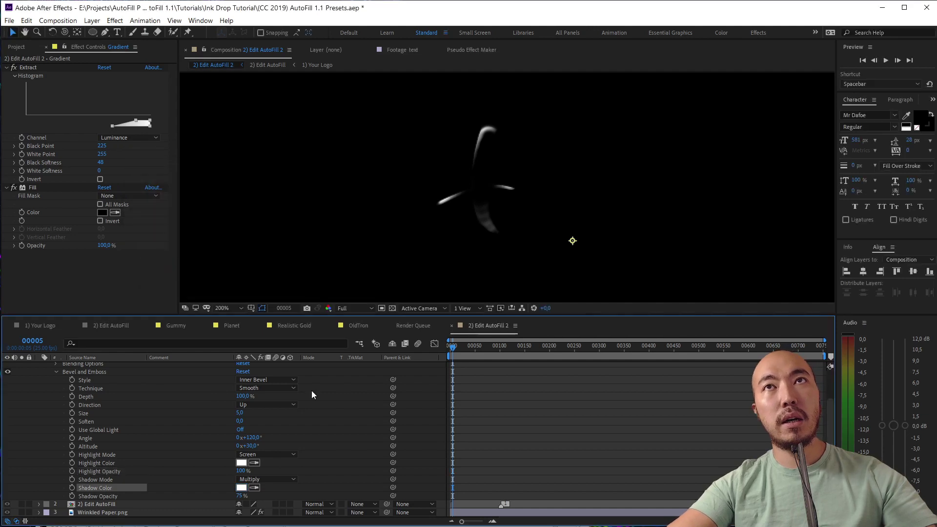
click(267, 480)
click(270, 261)
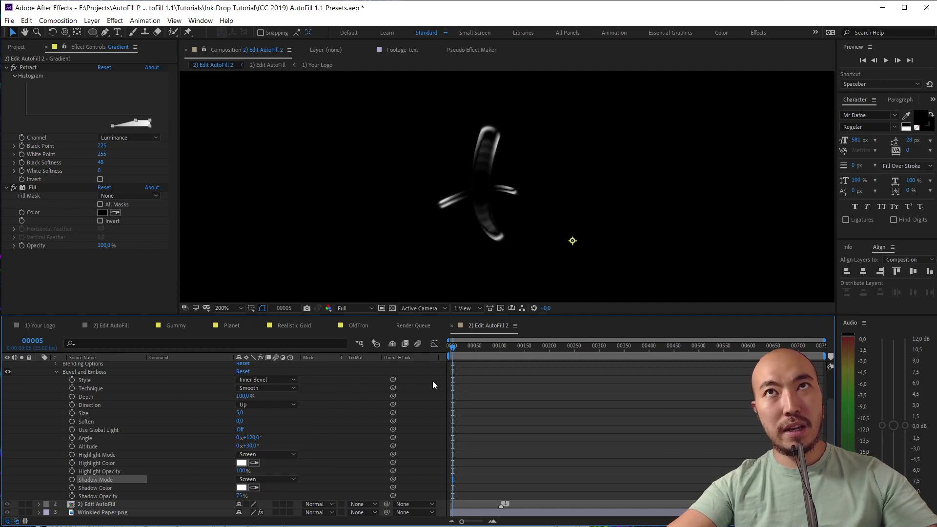
key(space)
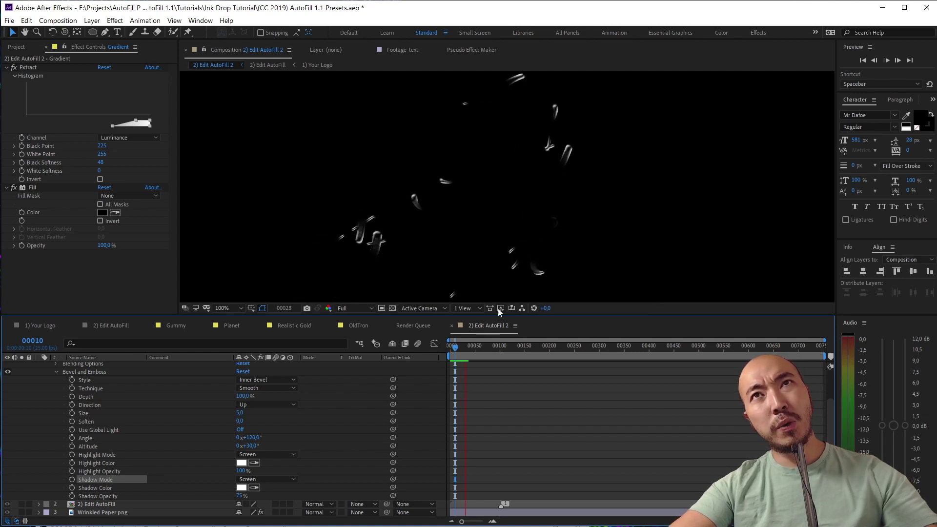
click(452, 346)
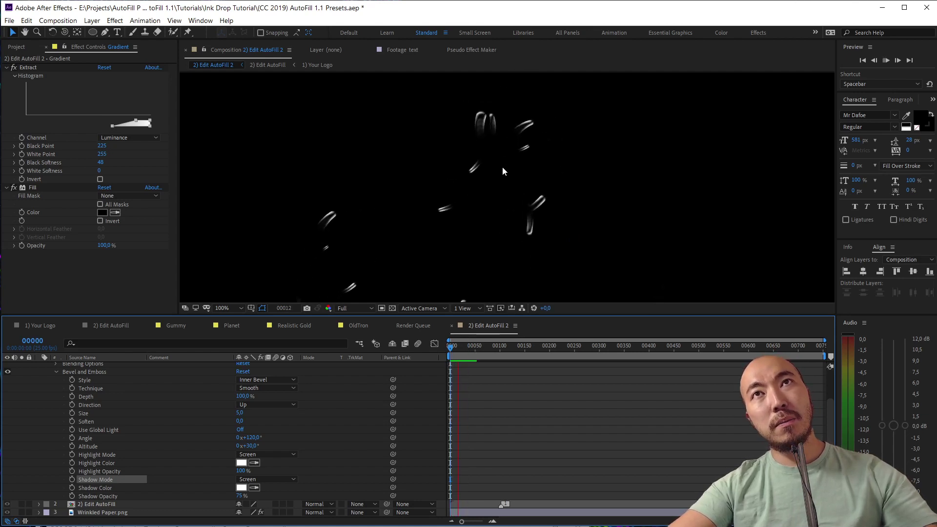
key(space)
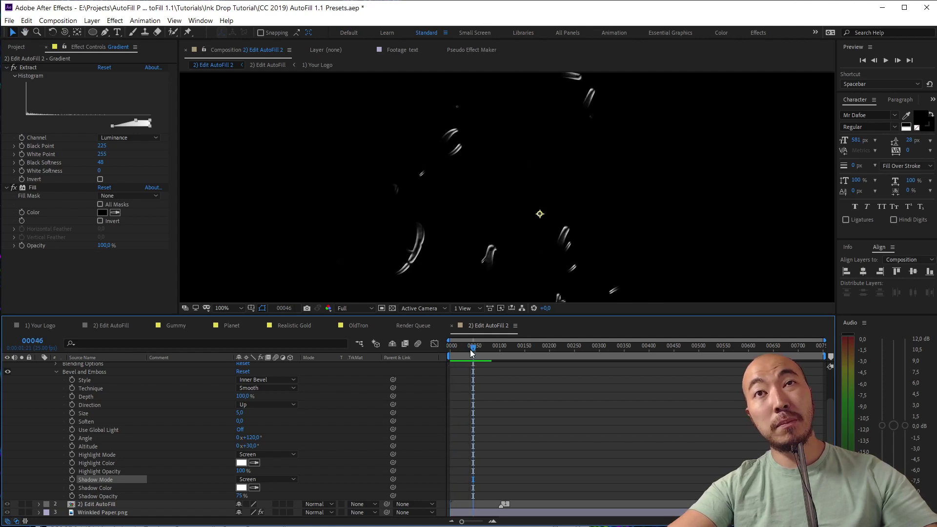
key(space)
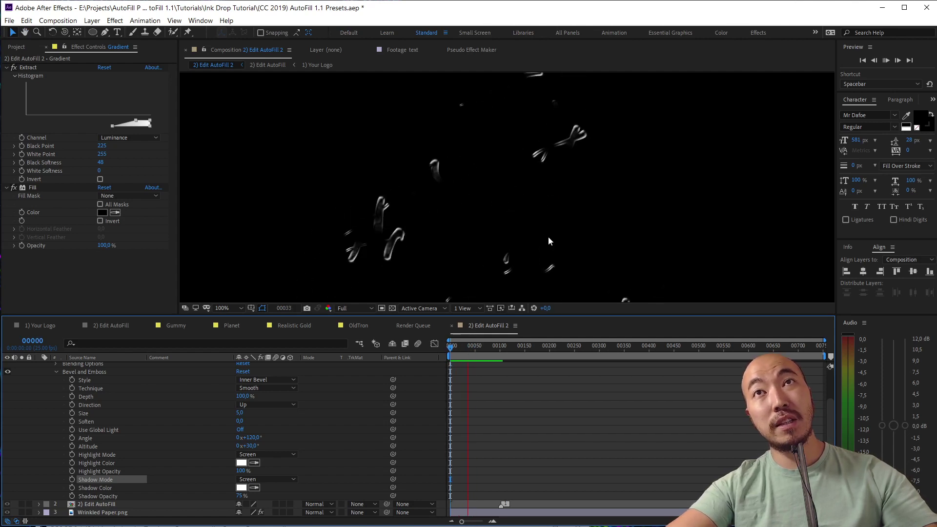
key(space)
scroll(491, 250, down, 1)
scroll(500, 253, up, 1)
key(grave)
key(space)
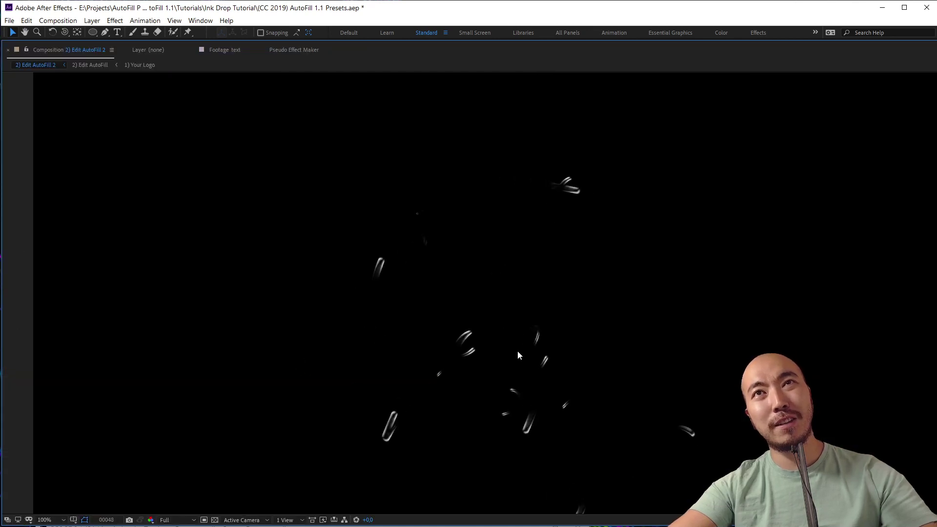
key(grave)
key(space)
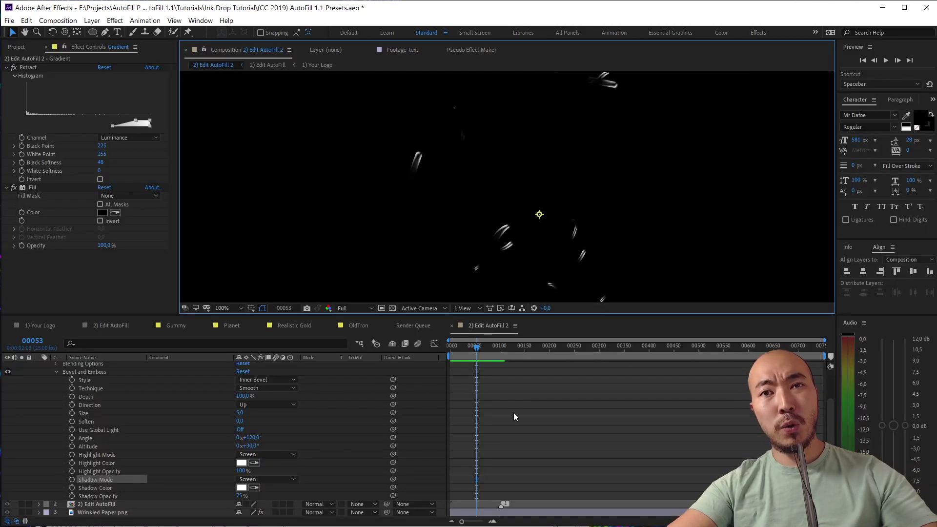
key(Home)
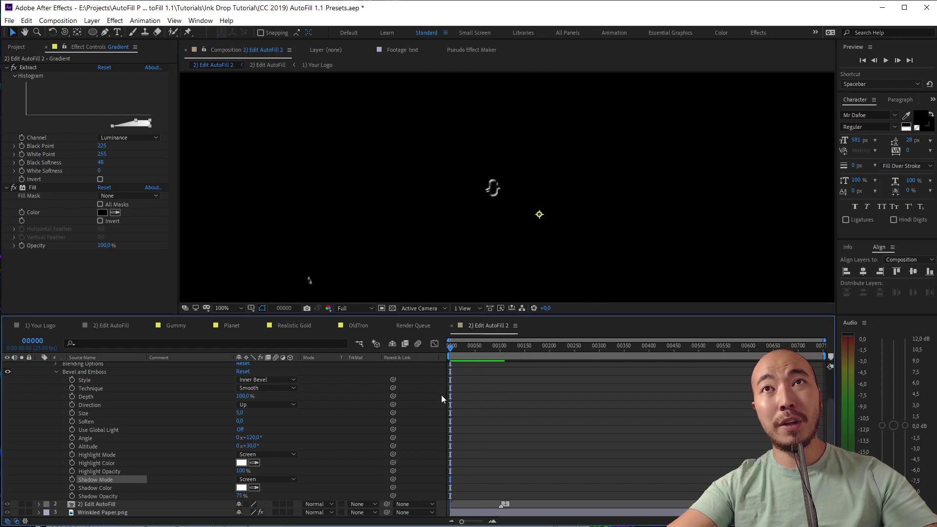
scroll(487, 252, up, 1)
scroll(354, 388, up, 3)
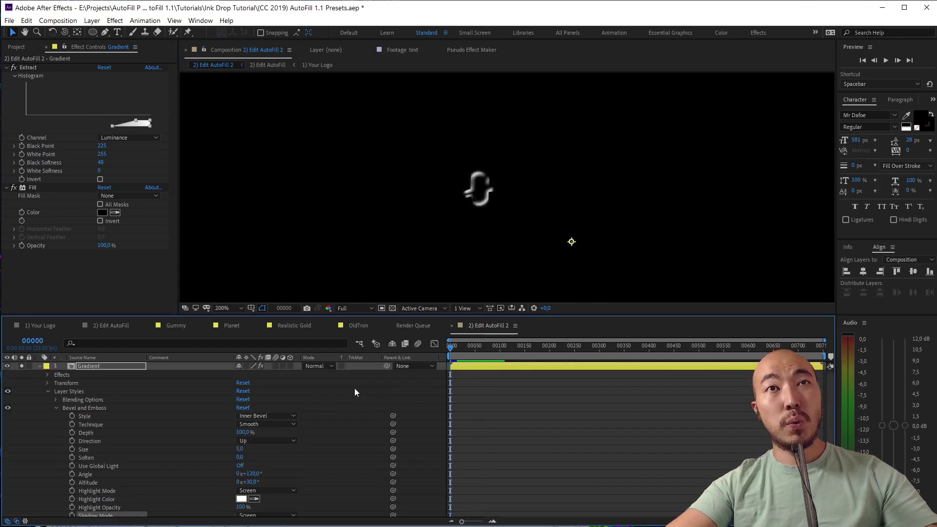
Lower the bevel shadow opacity and check the droplets at frame 10
click(47, 366)
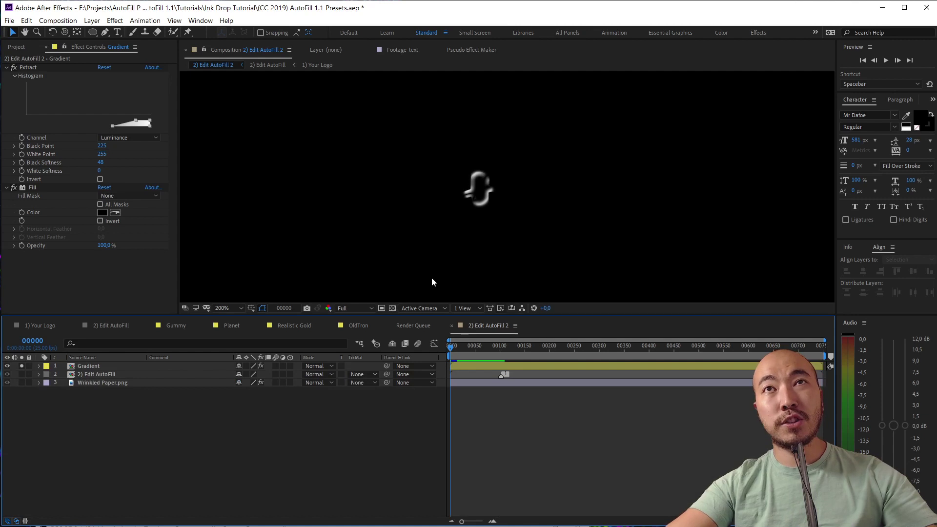
click(38, 366)
scroll(264, 448, down, 5)
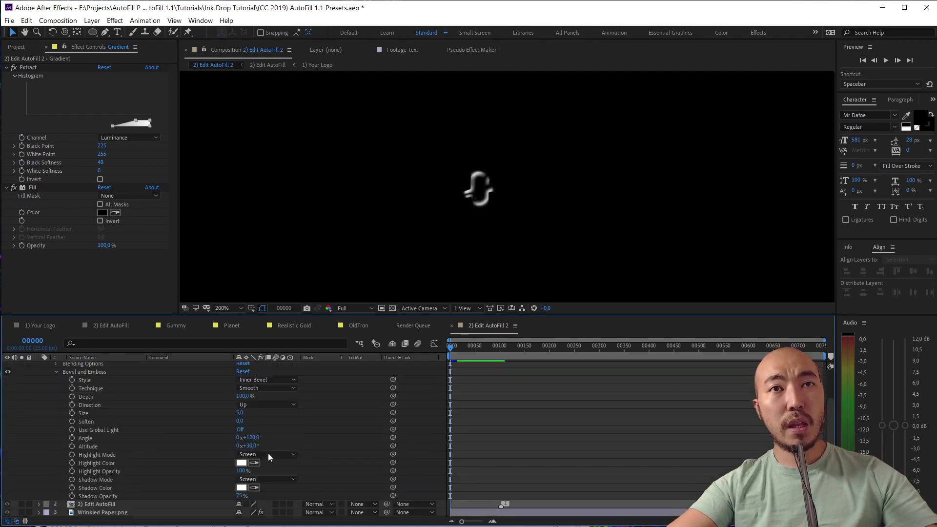
drag(243, 497, 223, 498)
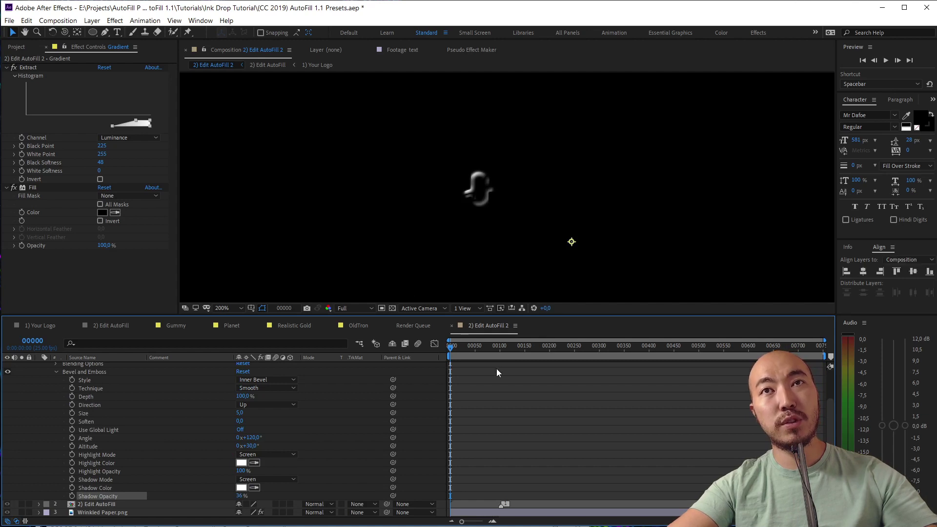
drag(452, 345, 455, 351)
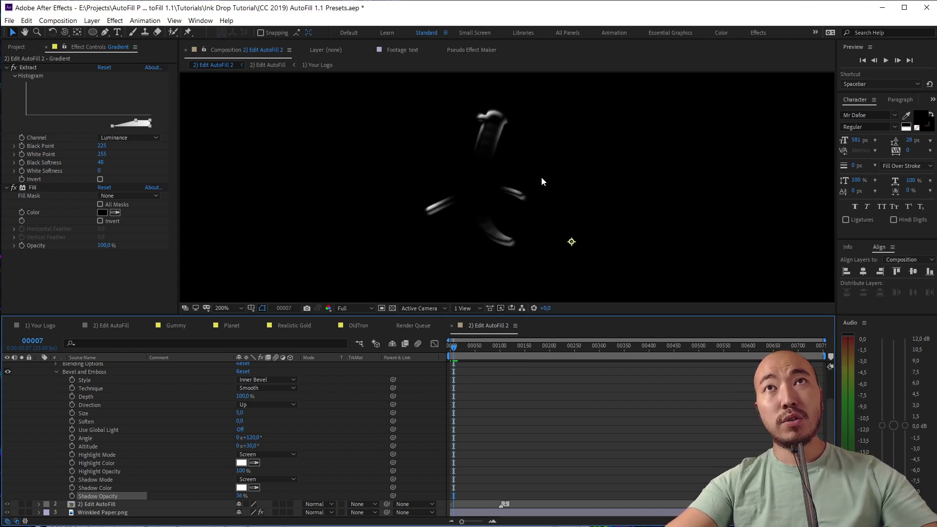
Set bevel size 9, highlight opacity 70% and shadow opacity 15%
drag(242, 415, 243, 415)
scroll(358, 207, up, 1)
mouse_move(357, 208)
mouse_down()
mouse_move(544, 188)
mouse_move(524, 165)
mouse_up()
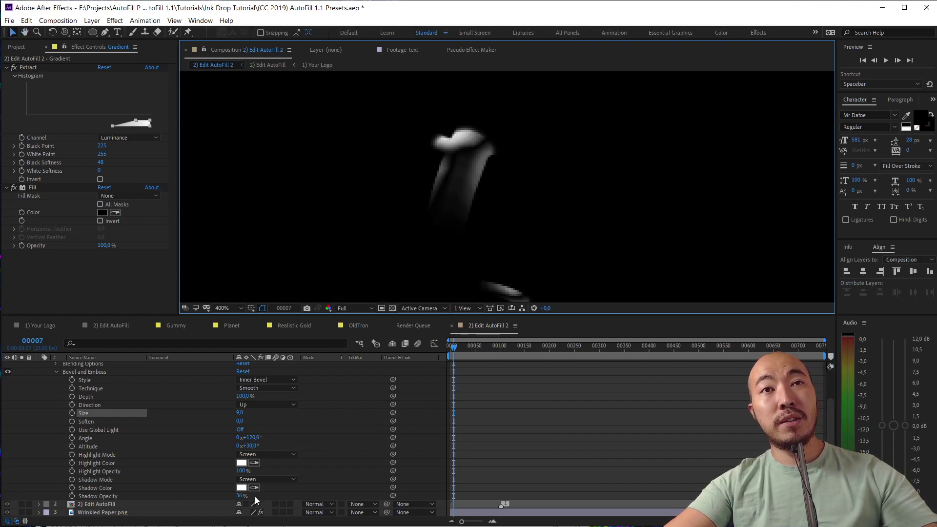
drag(239, 496, 228, 497)
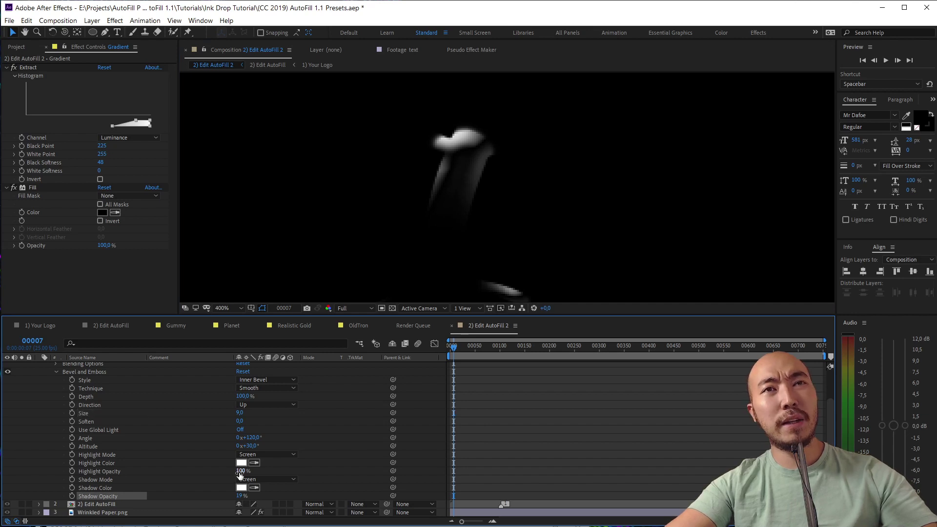
click(109, 471)
drag(231, 474, 235, 478)
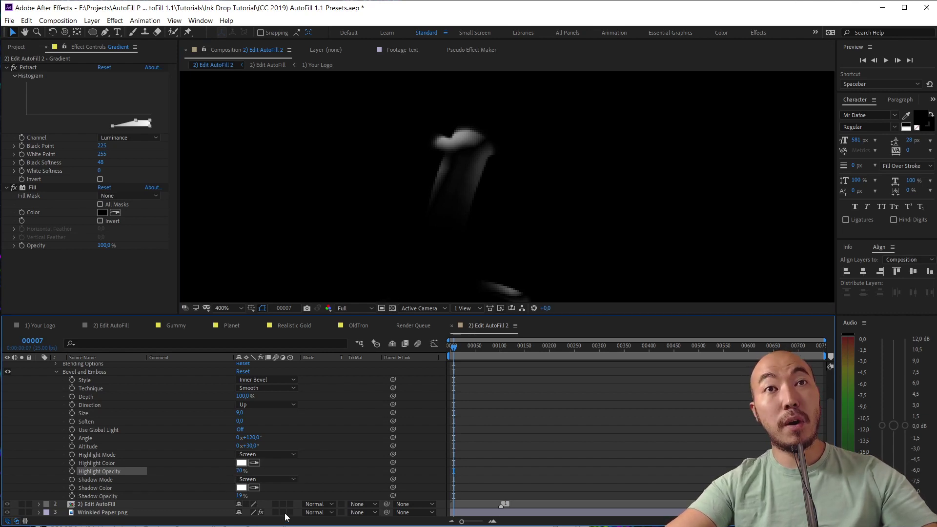
drag(244, 496, 240, 496)
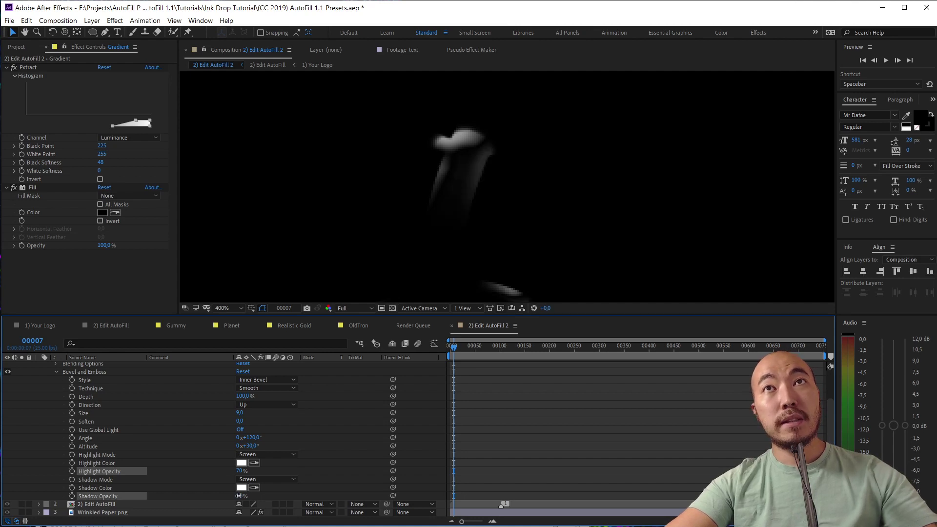
scroll(329, 441, up, 2)
Duplicate the Gradient layer and set the top copy's mode to Screen
click(40, 367)
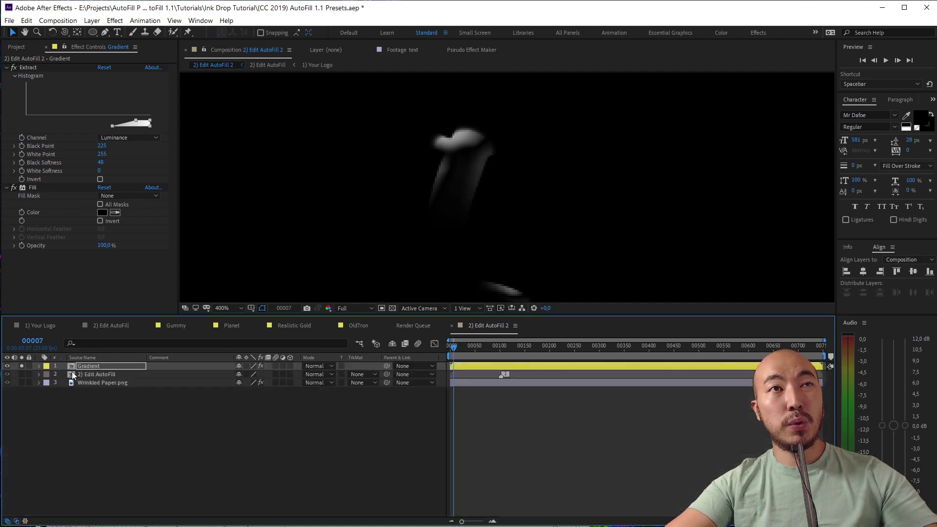
key(ctrl+d)
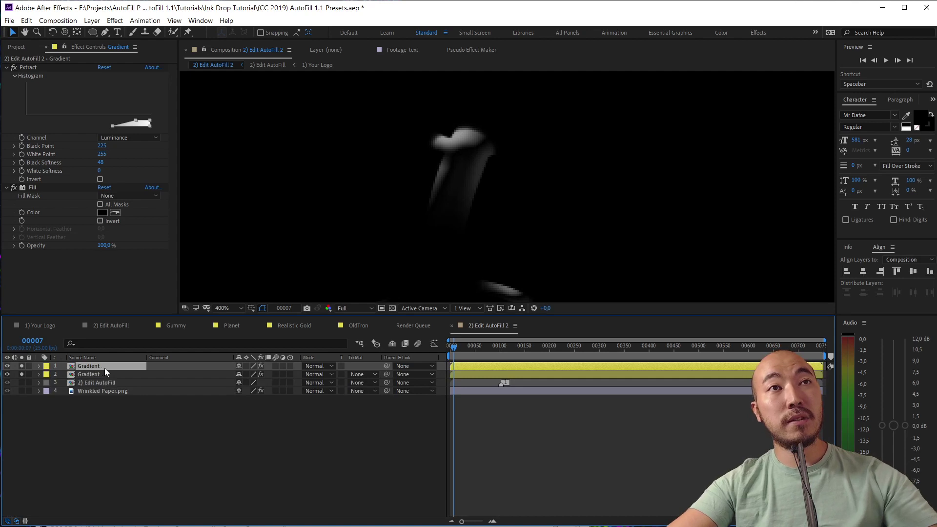
click(309, 365)
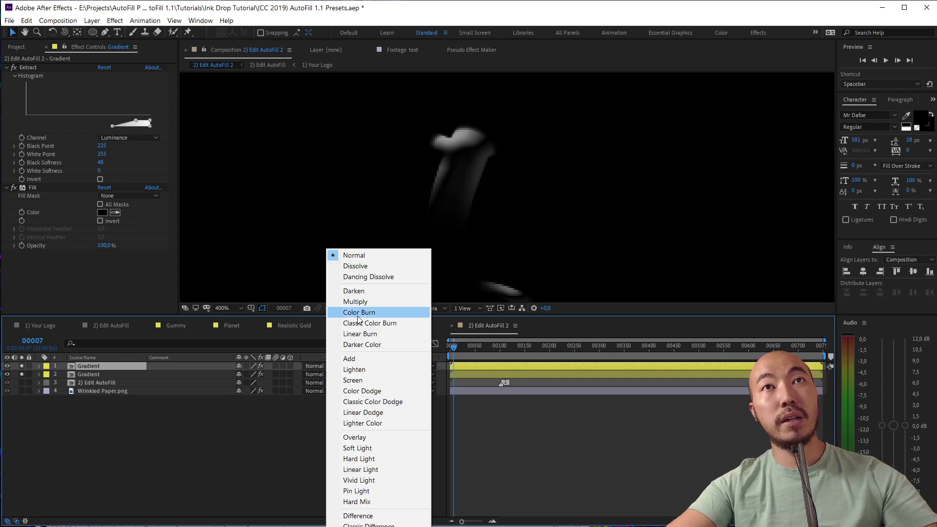
click(366, 381)
Expand the copy's Layer Styles to show its Bevel and Emboss settings
click(39, 366)
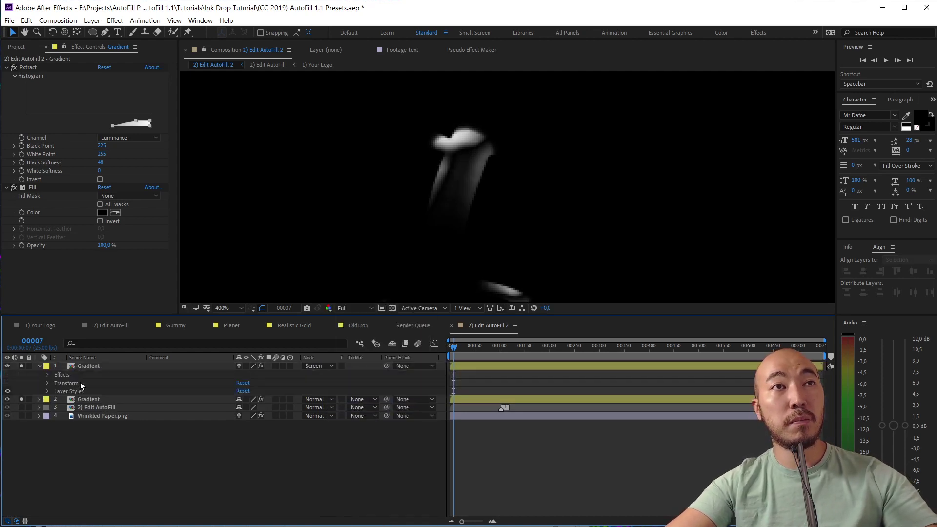
click(47, 393)
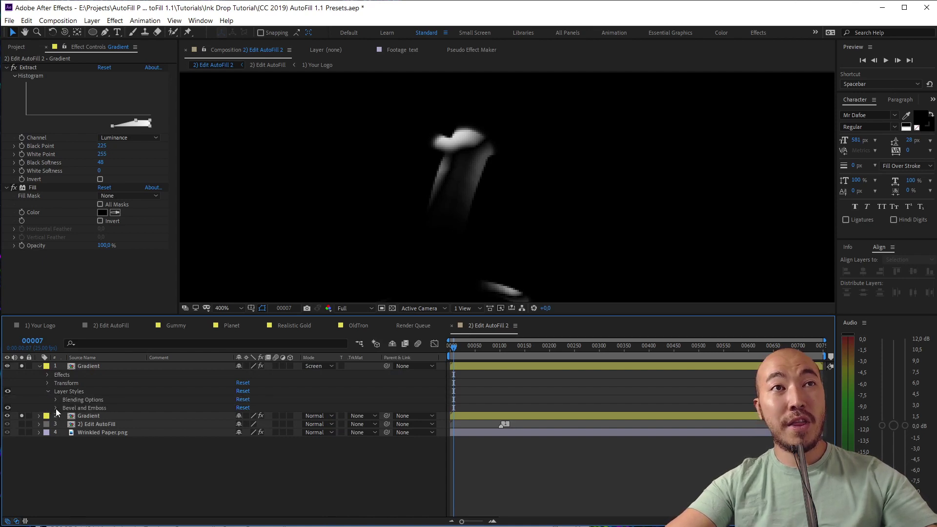
click(56, 410)
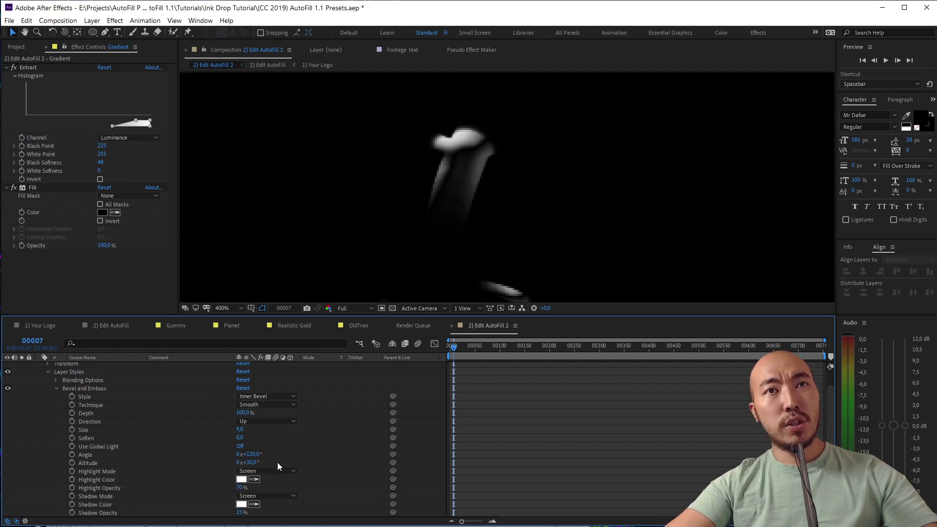
Adjust the copy's bevel angle, size, altitude and highlight opacity, and set shadow opacity to 0%
drag(253, 455, 302, 452)
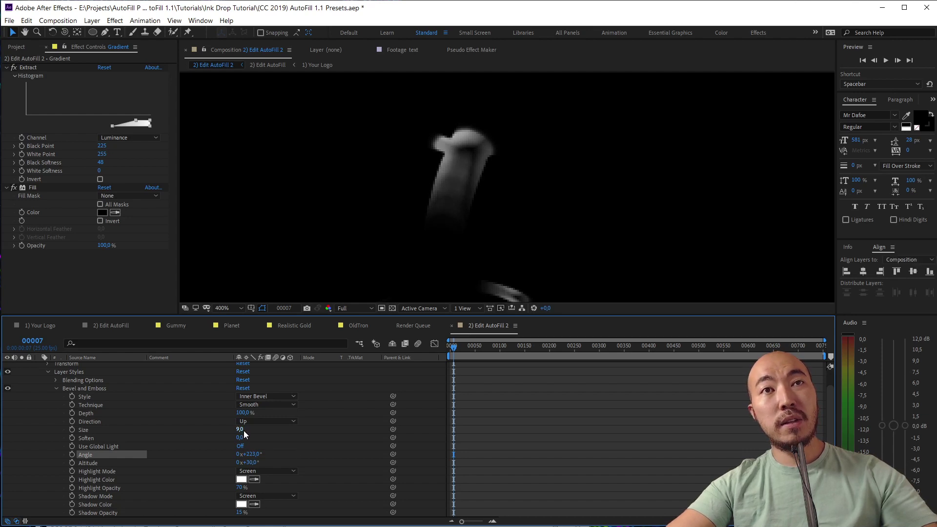
mouse_move(242, 430)
mouse_down()
mouse_move(233, 431)
mouse_move(277, 415)
mouse_up()
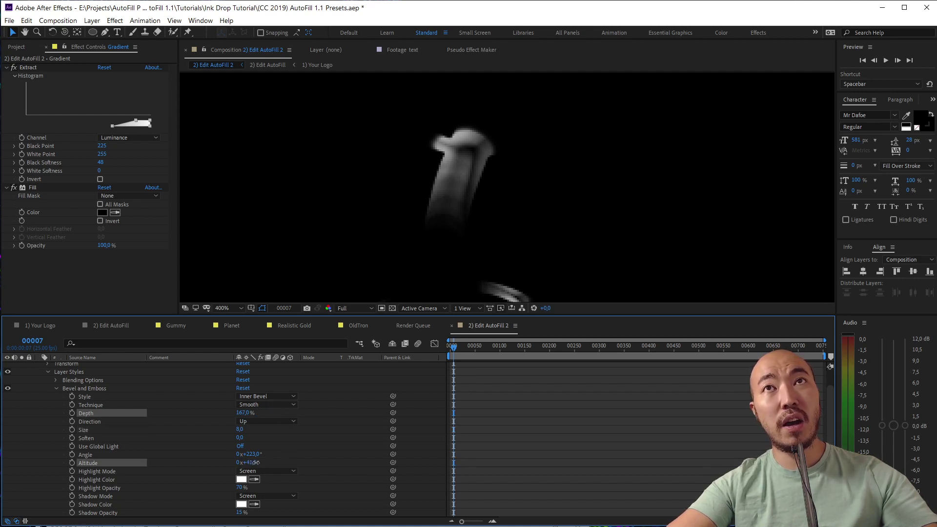
mouse_move(253, 463)
mouse_down()
mouse_move(280, 460)
mouse_move(268, 462)
mouse_up()
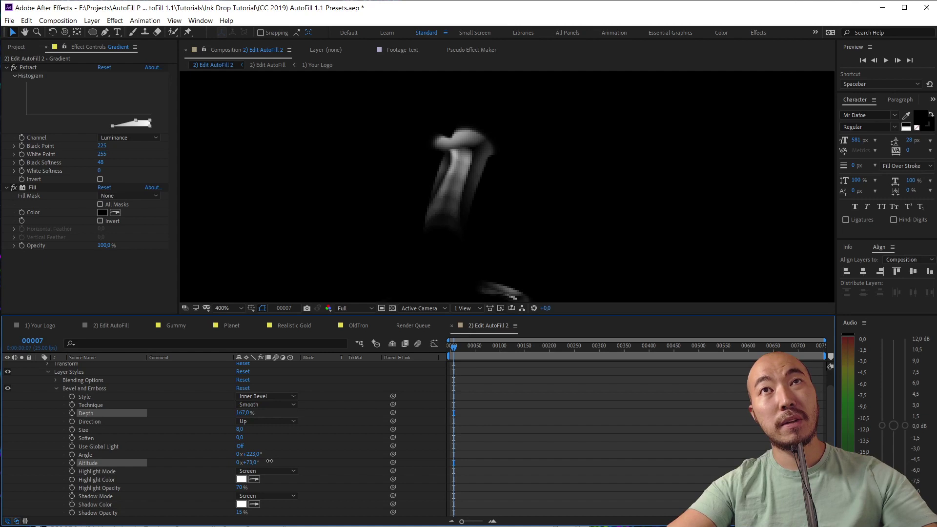
drag(242, 513, 215, 518)
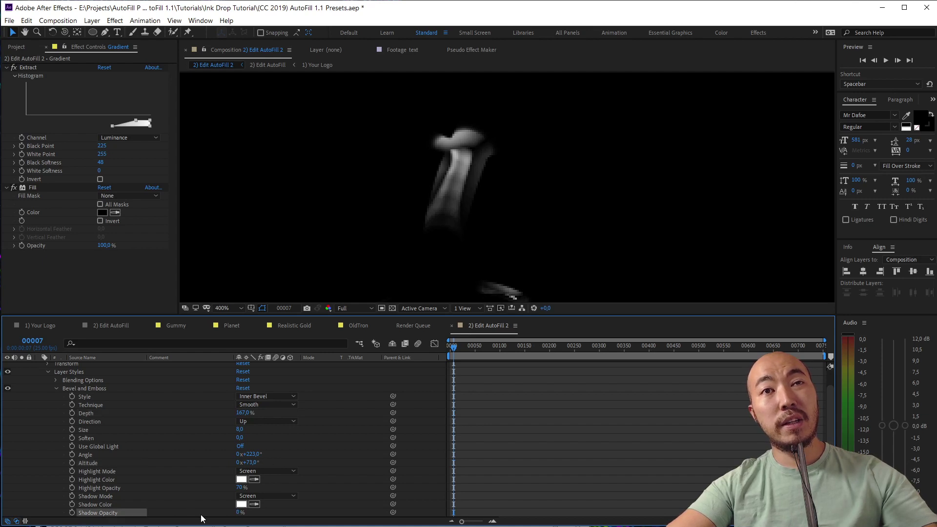
drag(242, 488, 270, 487)
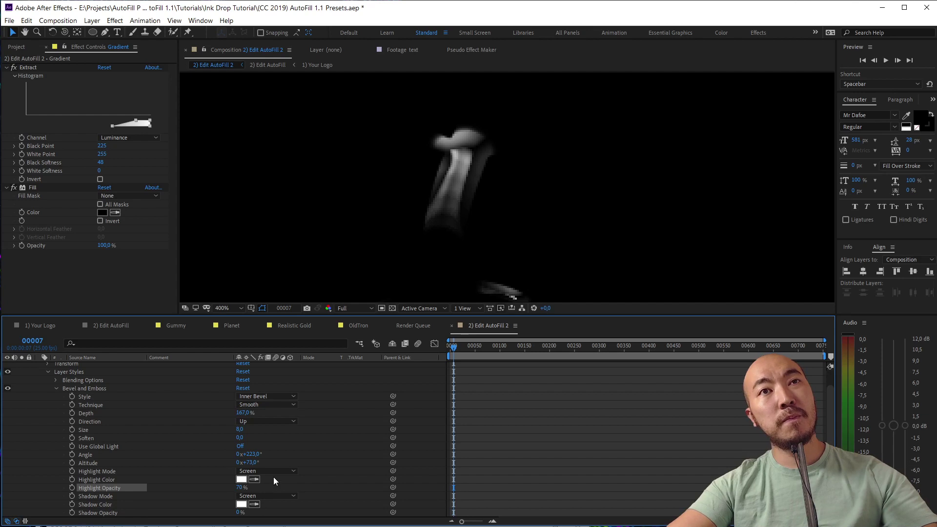
Set the bevel angle to 297°, size 4, soften 1 and altitude 44°
drag(253, 455, 289, 455)
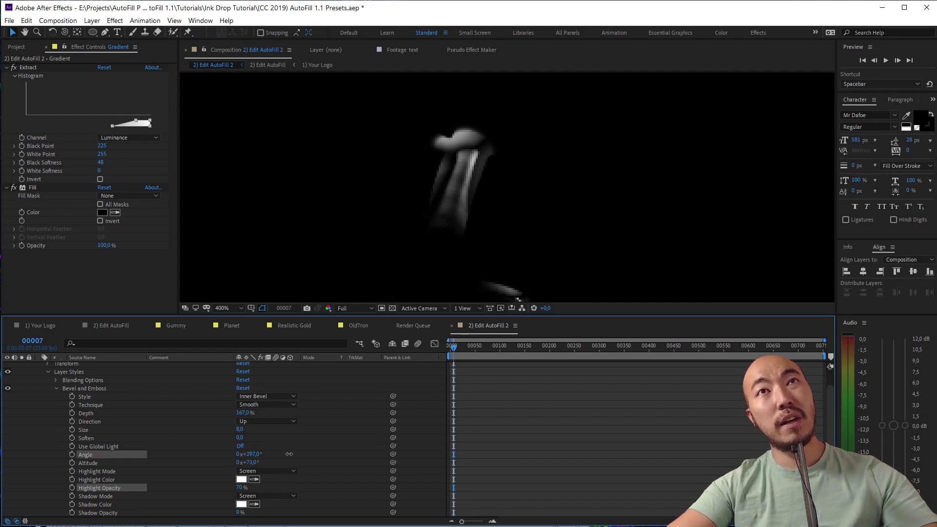
drag(239, 431, 240, 432)
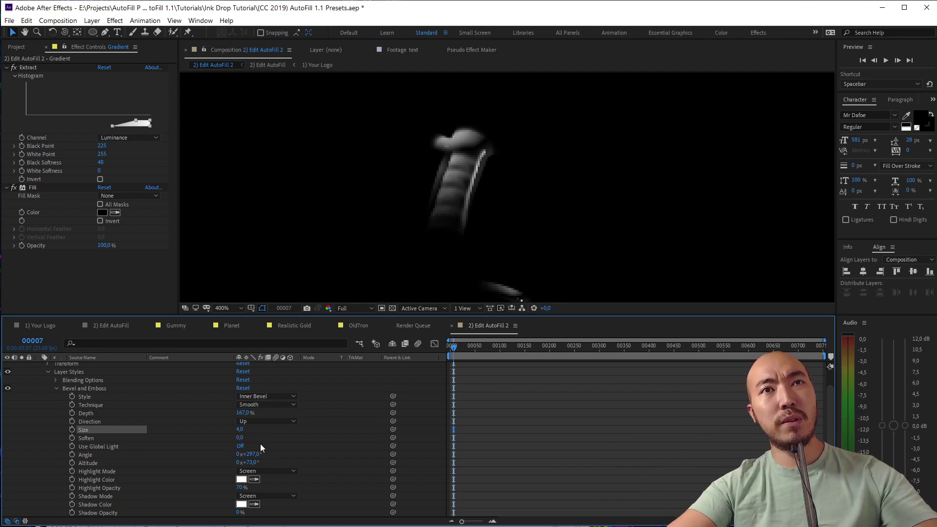
click(240, 437)
text(1)
key(Return)
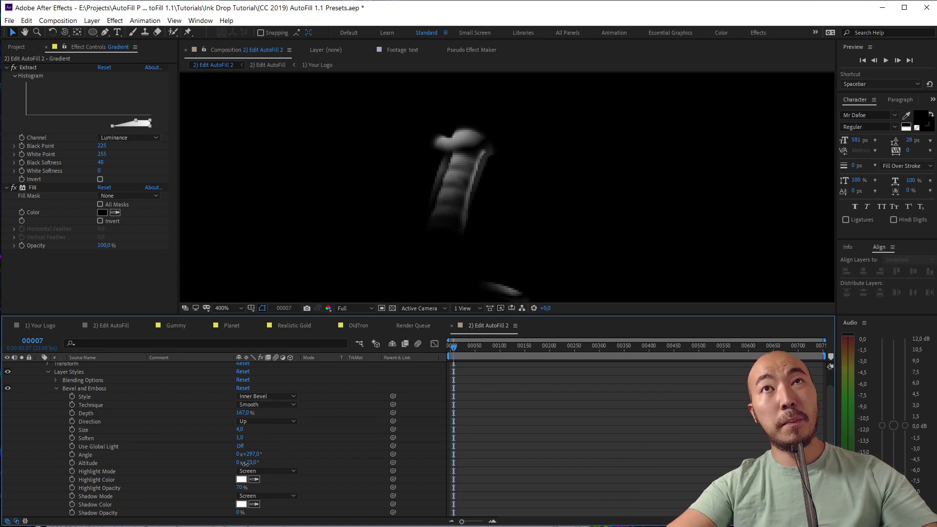
mouse_move(252, 462)
mouse_down()
mouse_move(224, 467)
mouse_move(239, 468)
mouse_up()
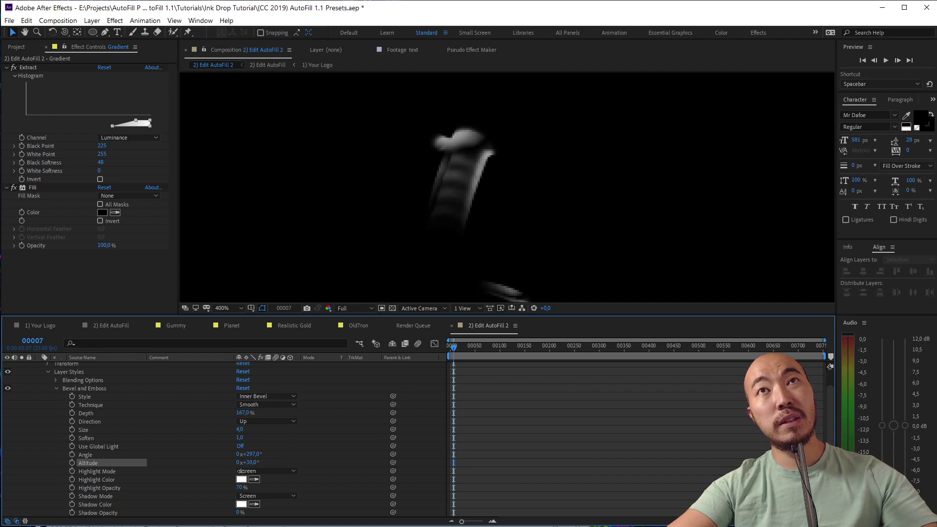
scroll(447, 198, down, 1)
key(space)
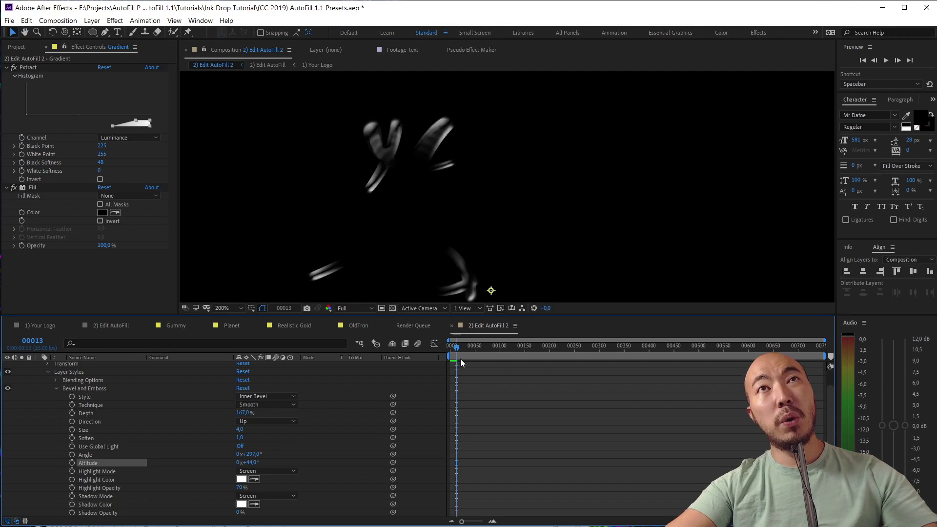
Preview the opening frames and fine-tune the bevel light altitude and angle
drag(457, 346, 448, 346)
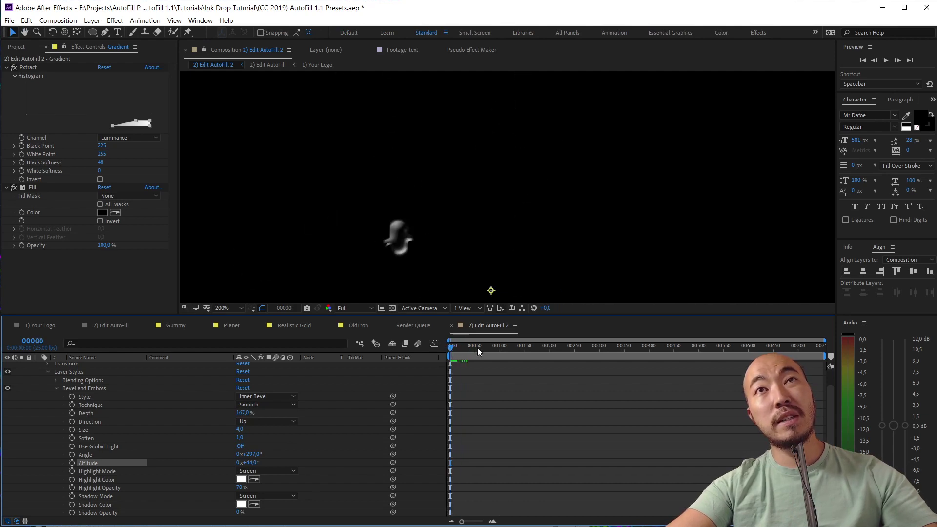
key(space)
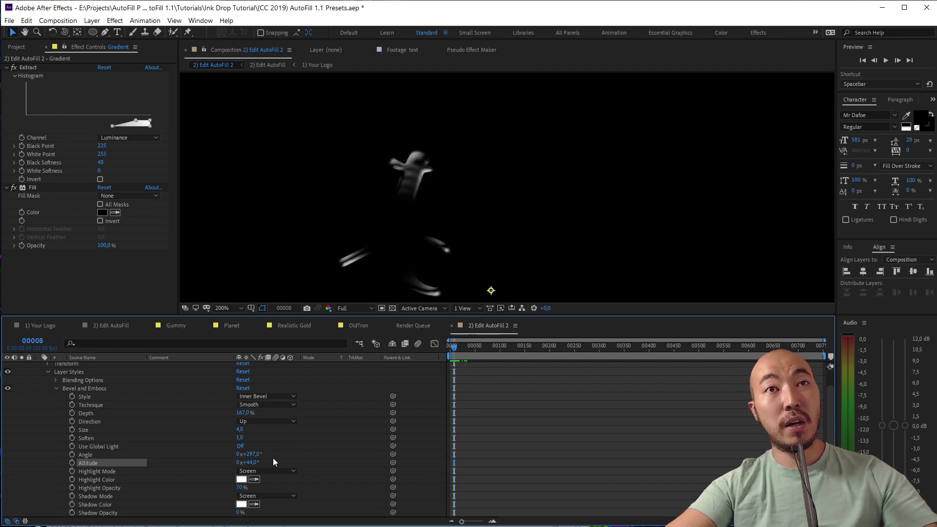
drag(243, 463, 239, 464)
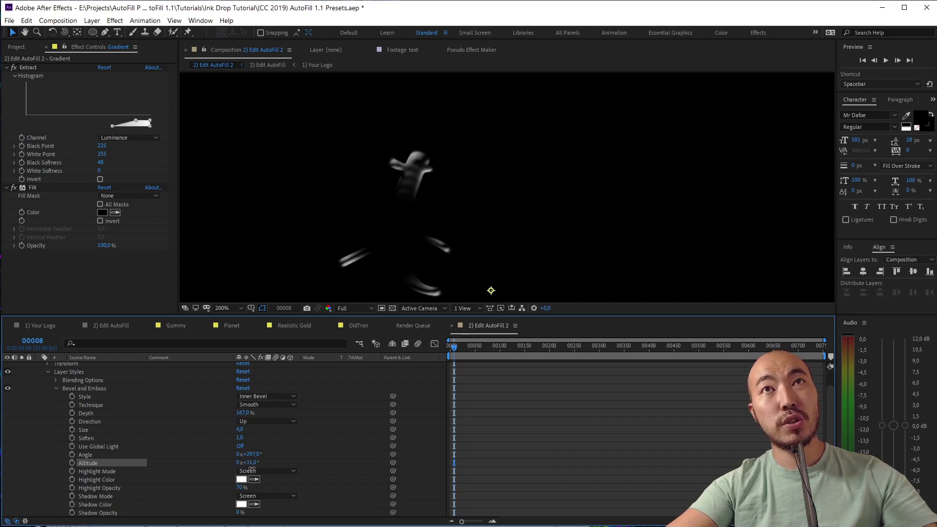
drag(253, 469, 242, 470)
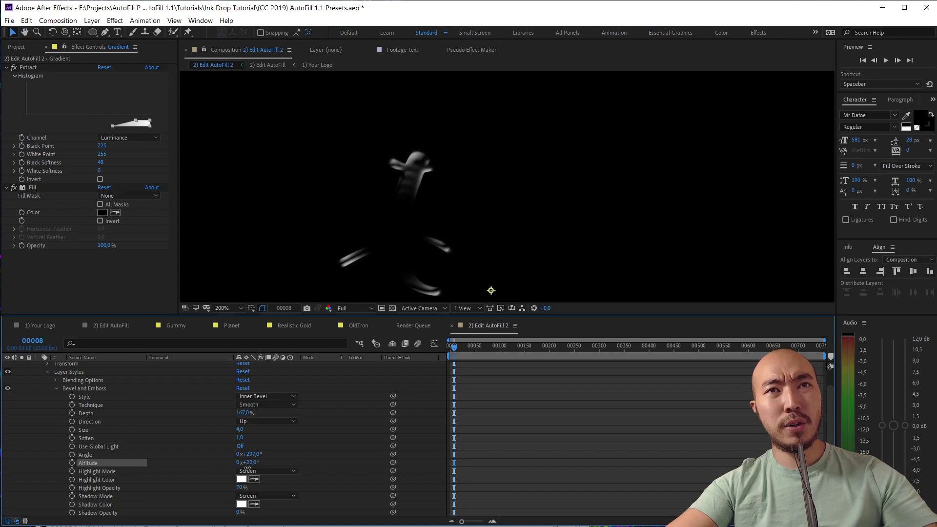
mouse_move(254, 455)
mouse_down()
mouse_move(283, 451)
mouse_move(263, 455)
mouse_up()
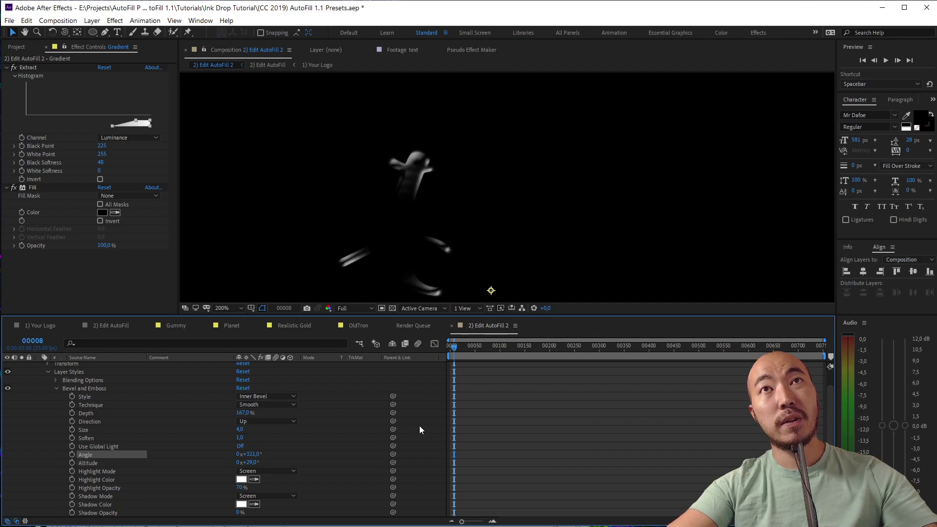
Set the bevel depth to about 224%, raise altitude to 67°, and preview
click(244, 414)
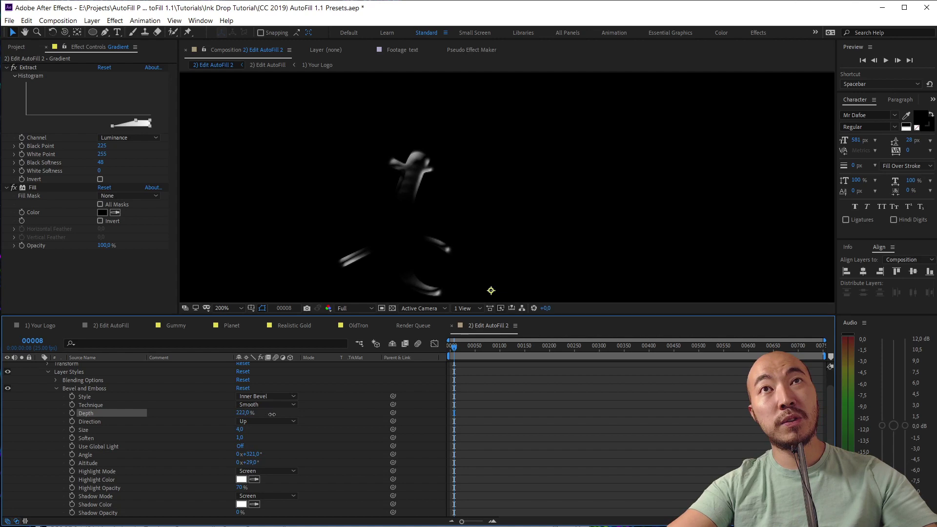
drag(239, 430, 242, 435)
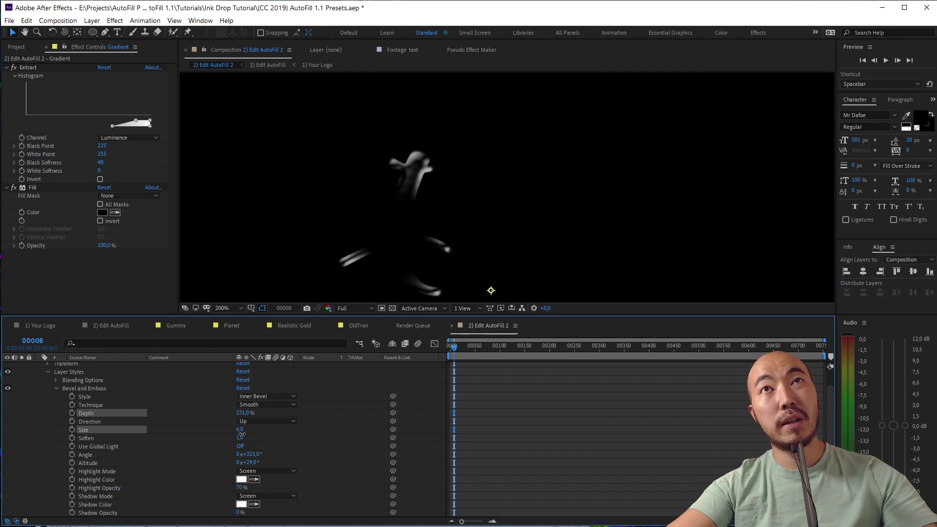
key(Home)
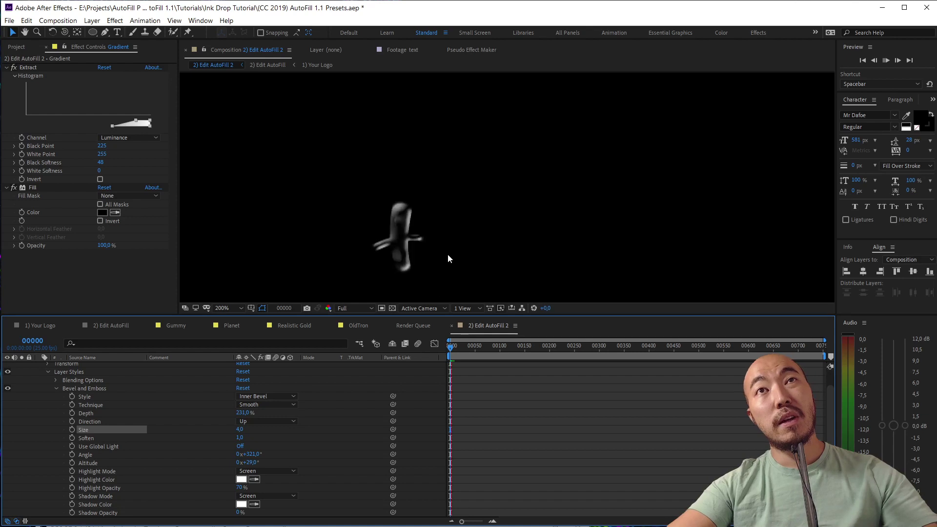
key(space)
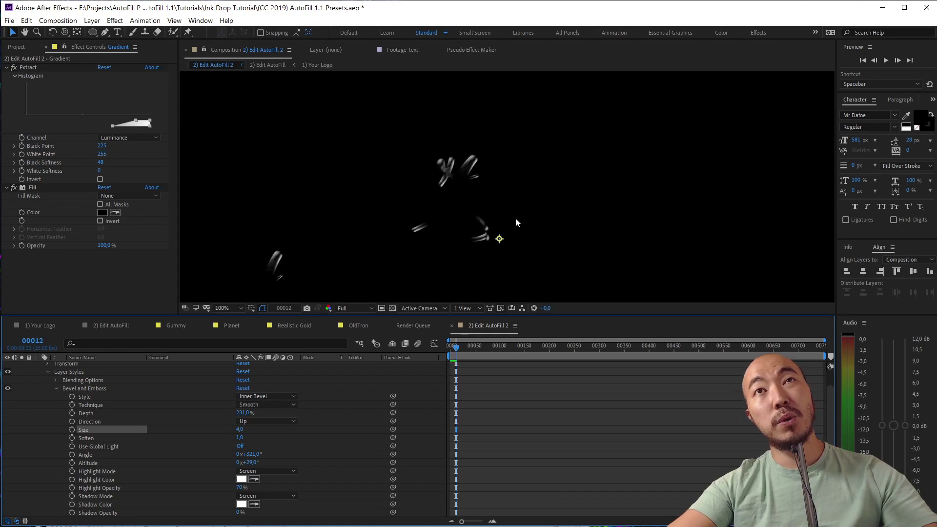
scroll(520, 240, up, 1)
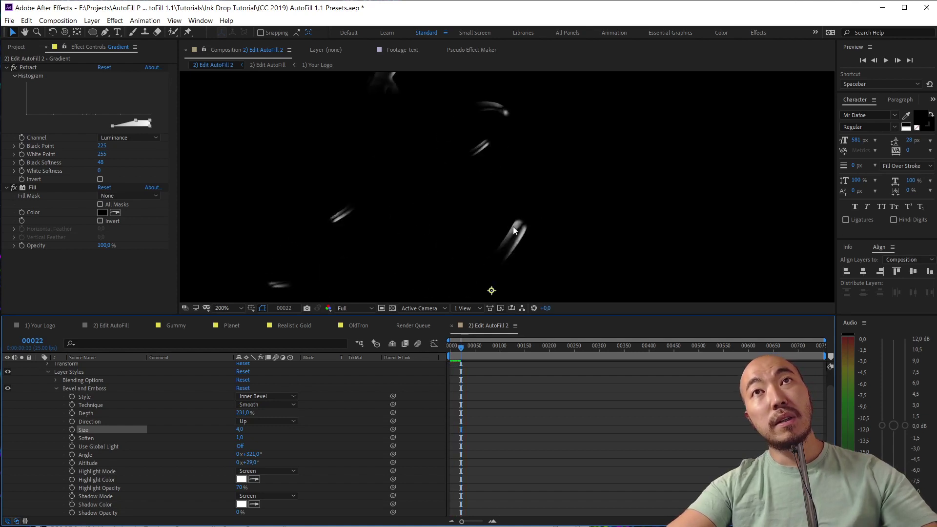
drag(460, 352, 447, 355)
key(space)
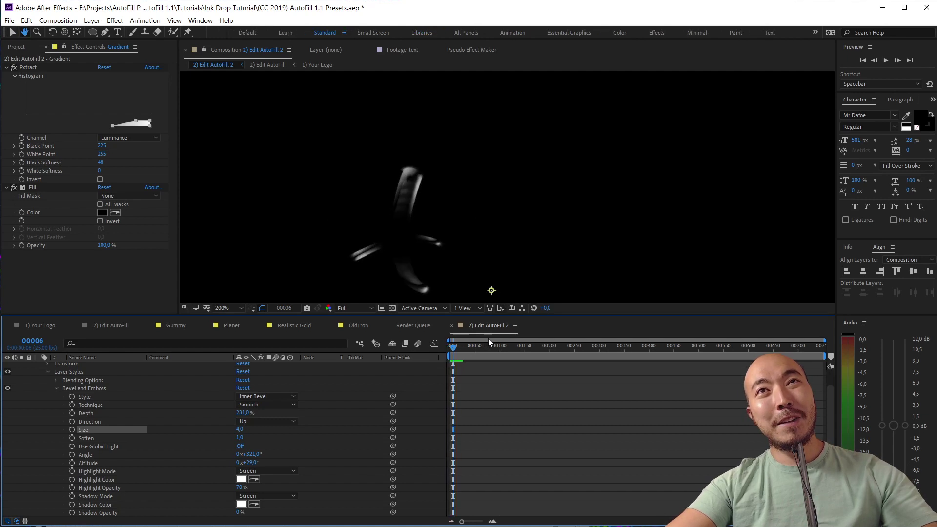
mouse_move(239, 413)
mouse_down()
mouse_move(231, 414)
mouse_move(246, 413)
mouse_up()
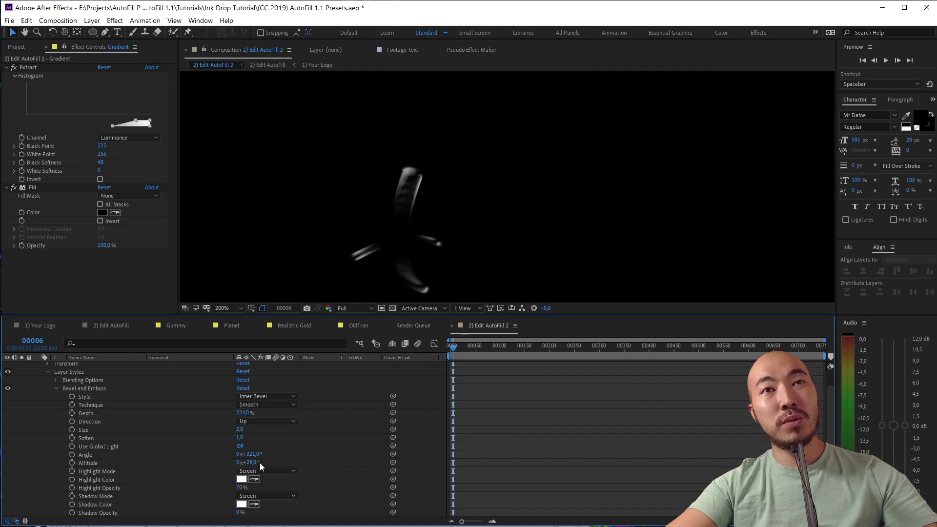
drag(251, 462, 270, 463)
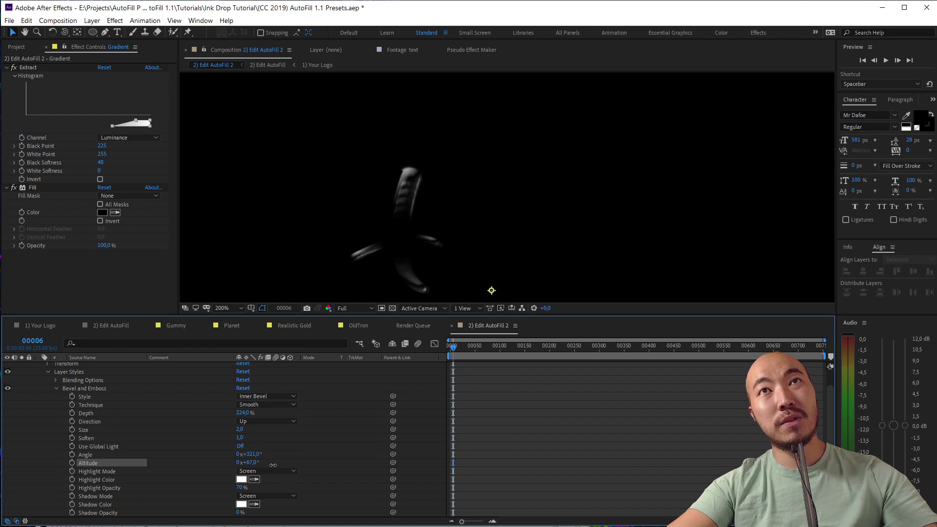
scroll(83, 402, up, 3)
Duplicate the Gradient layer and give the copy bevel size 10 and 100% highlight opacity
click(82, 366)
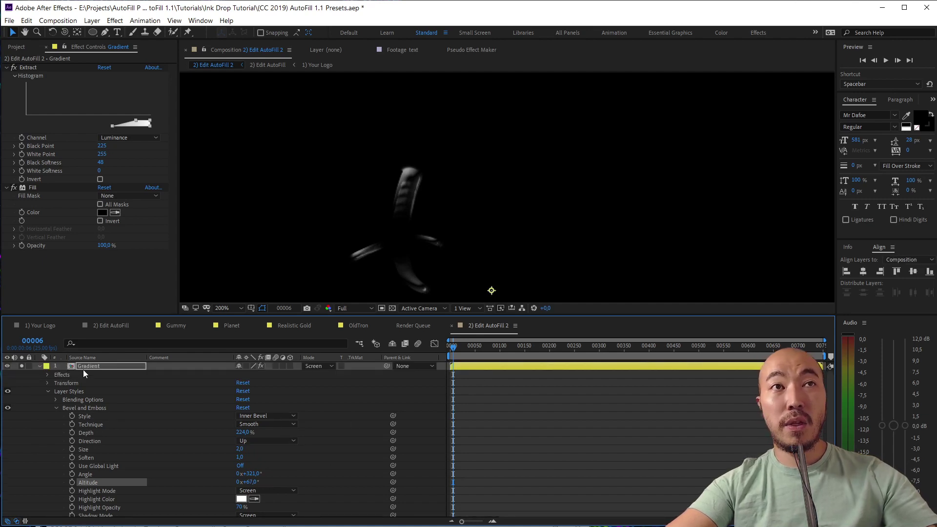
key(ctrl+d)
click(42, 377)
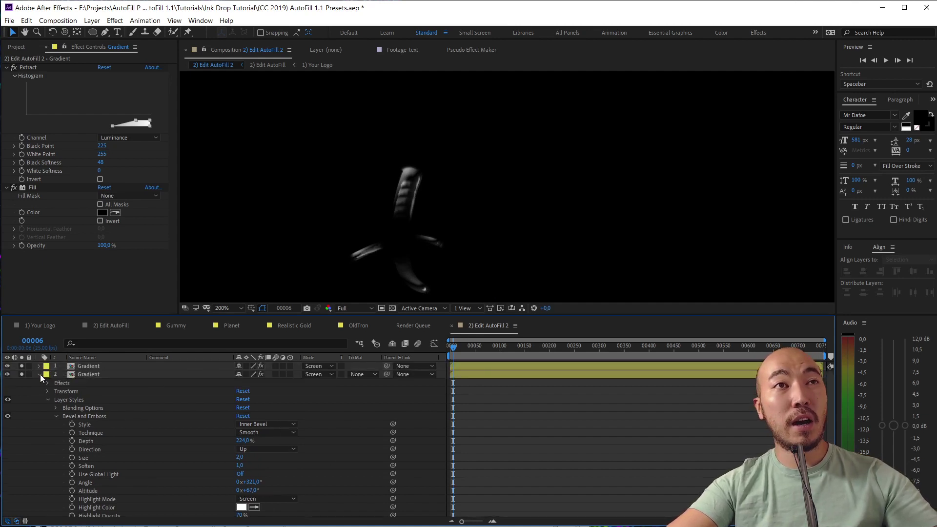
click(39, 367)
click(48, 391)
click(57, 408)
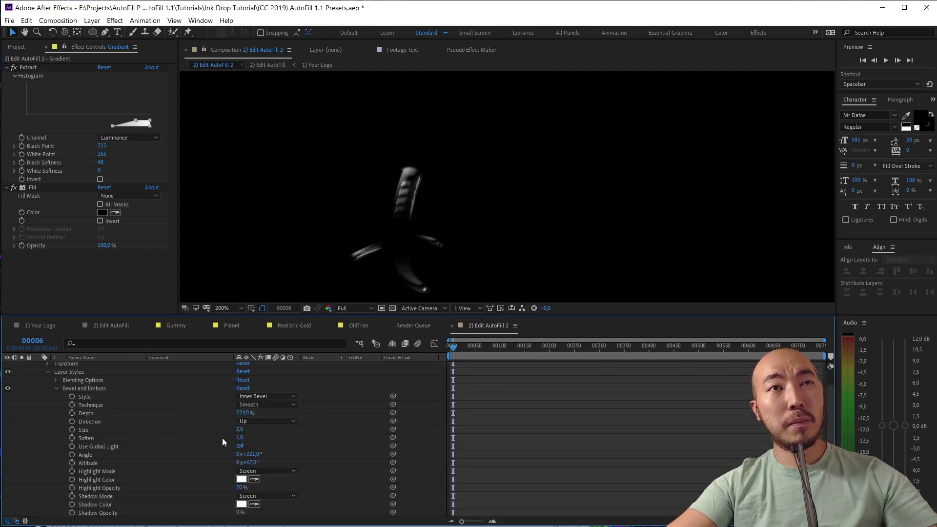
drag(242, 431, 243, 432)
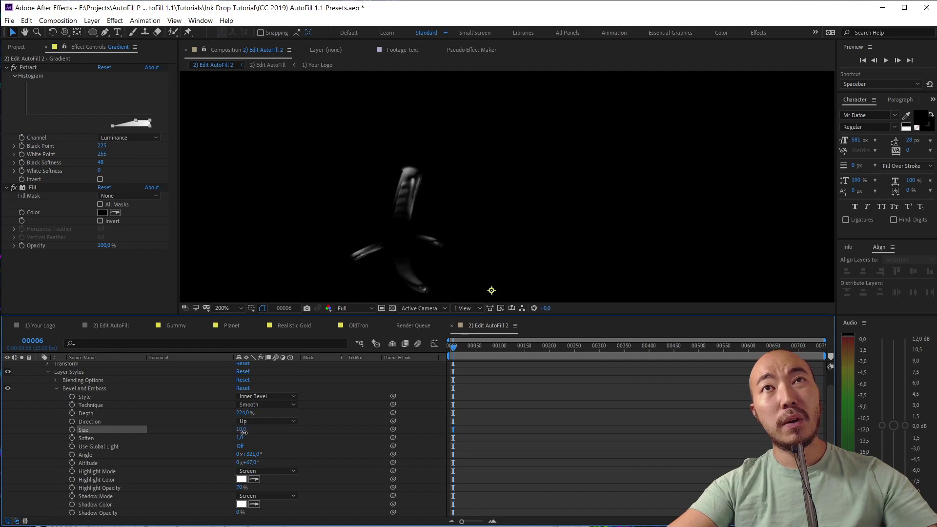
click(244, 489)
scroll(407, 196, up, 1)
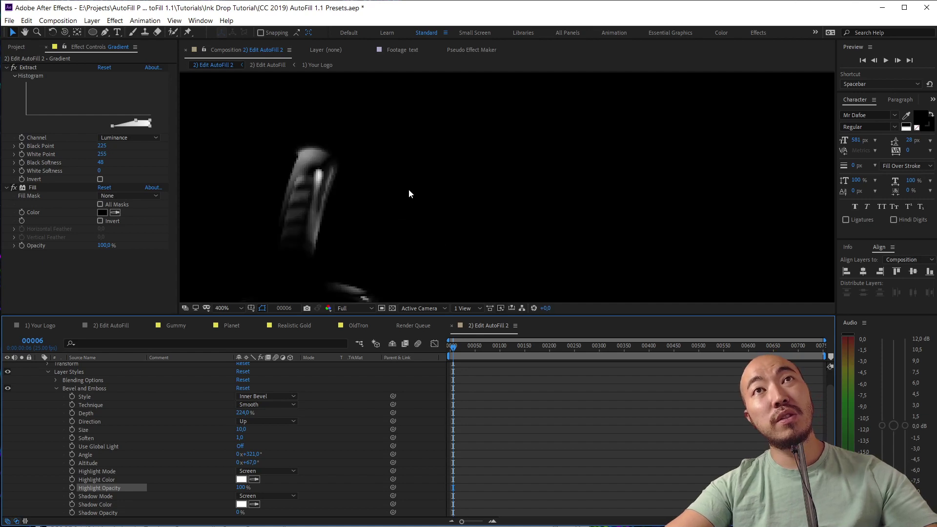
scroll(442, 205, down, 1)
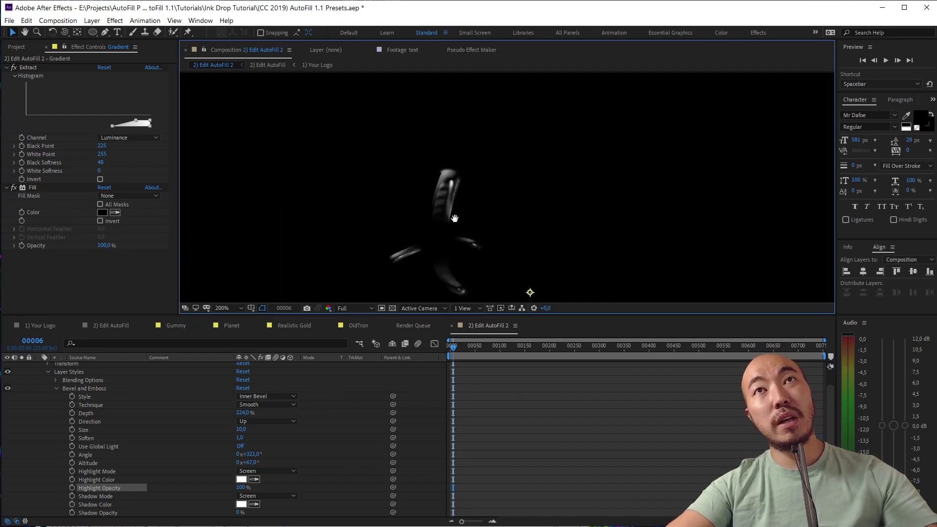
Preview and scrub the opening frames to check the white bevel glints
click(448, 346)
key(space)
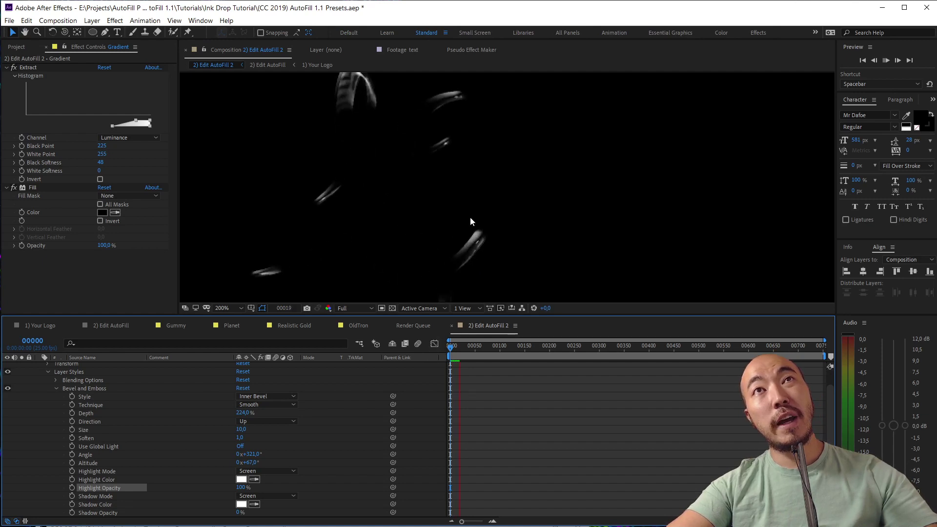
key(space)
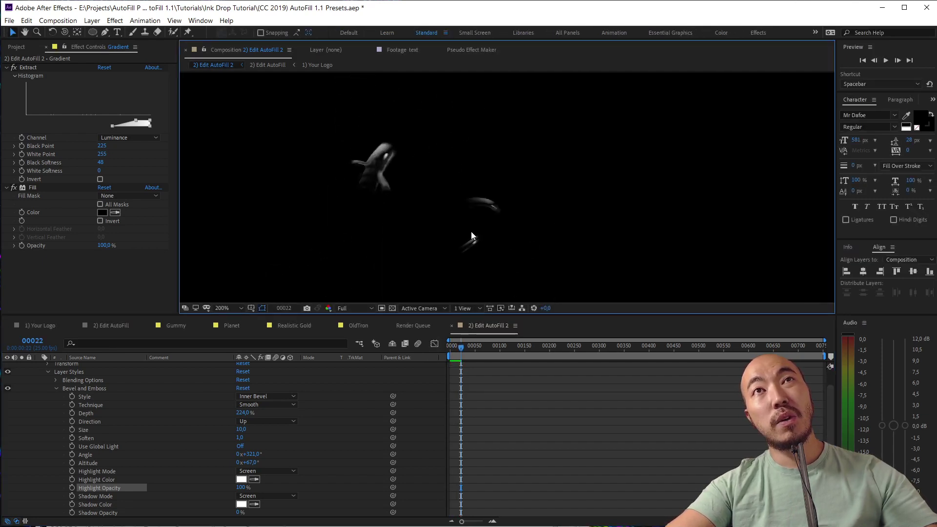
drag(448, 345, 459, 347)
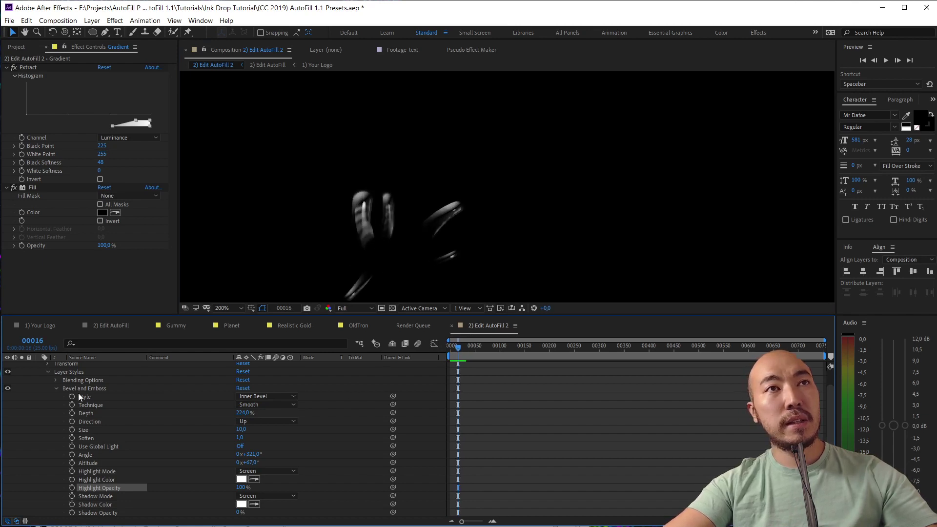
scroll(105, 420, up, 2)
scroll(57, 472, up, 2)
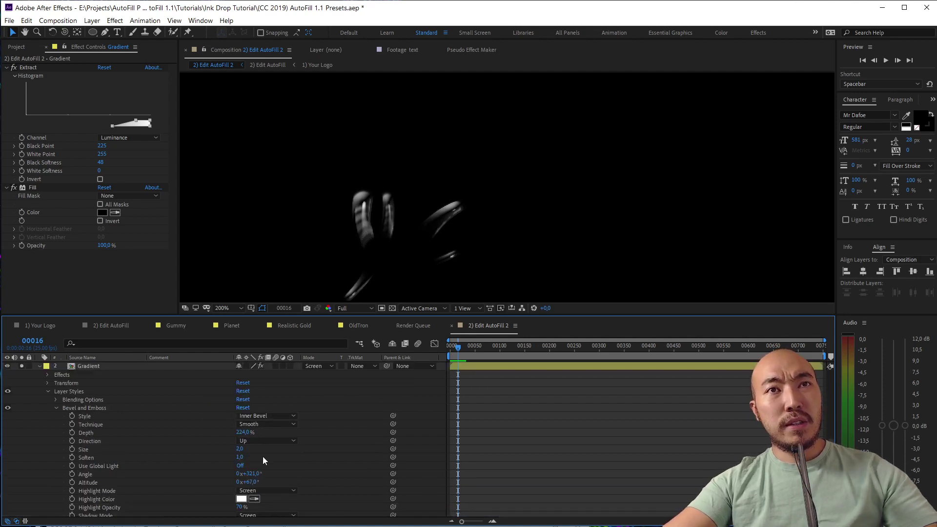
Set layer 2's bevel size to 3 and its softness to 2, then about 4.4
click(285, 456)
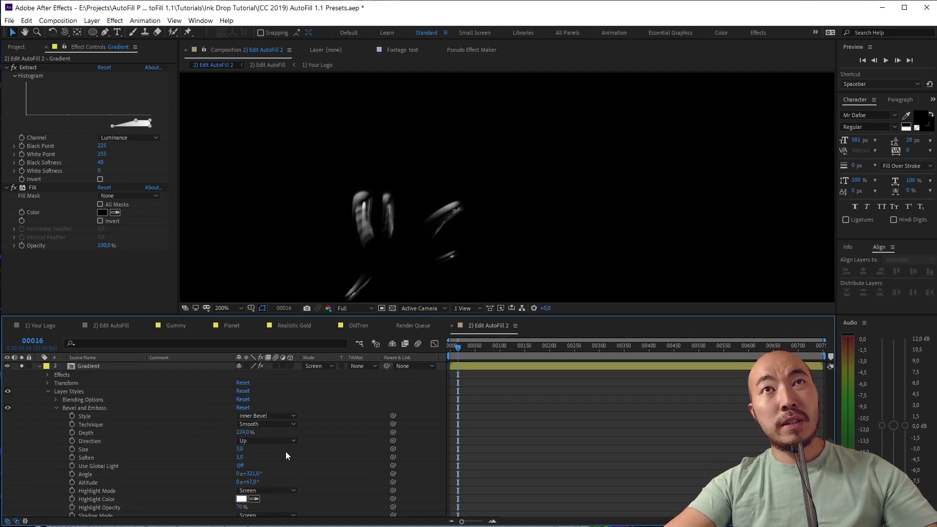
click(240, 457)
text(2)
click(291, 454)
drag(239, 457, 252, 455)
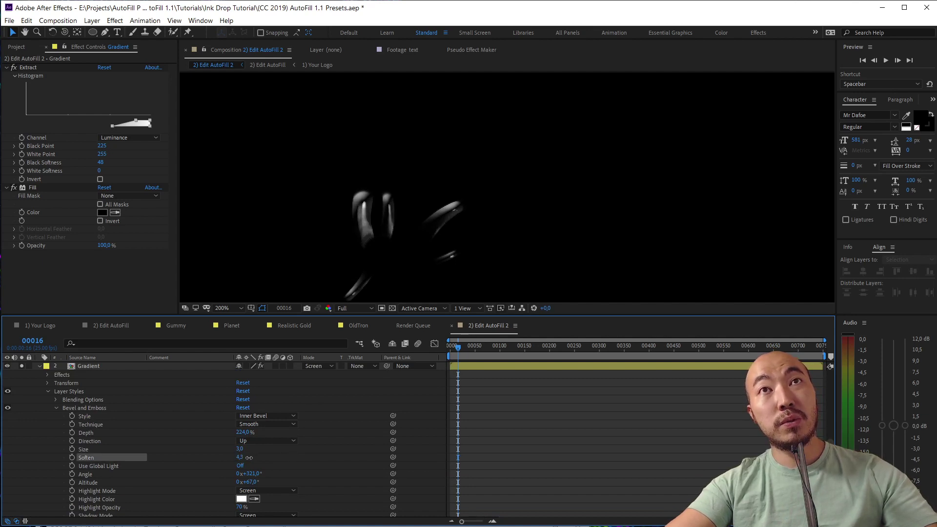
Preview and scrub the animation to check the softer bevel glints
click(513, 366)
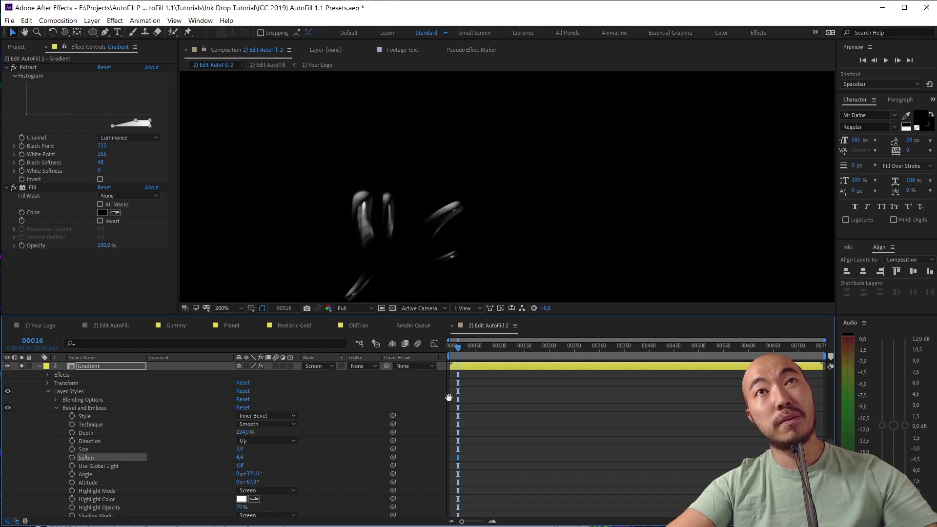
key(space)
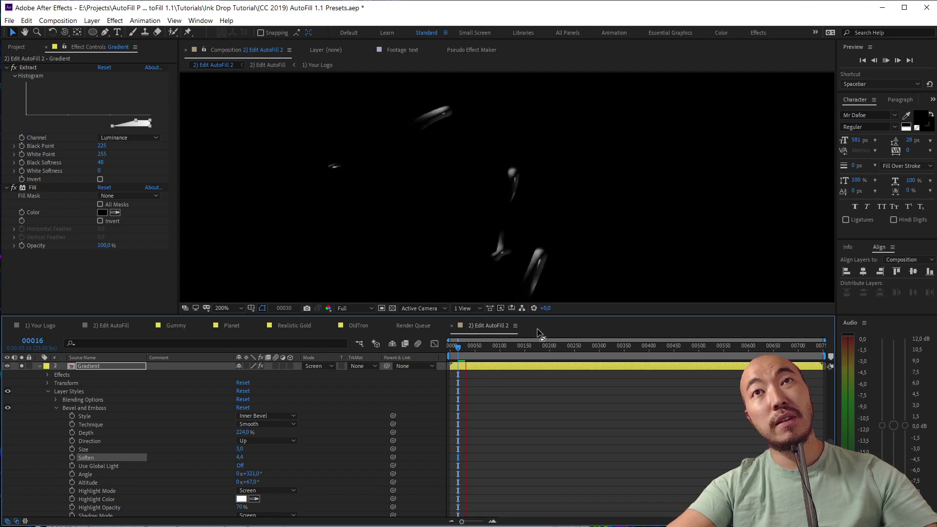
key(space)
mouse_move(459, 346)
mouse_down()
mouse_move(440, 346)
mouse_move(463, 346)
mouse_up()
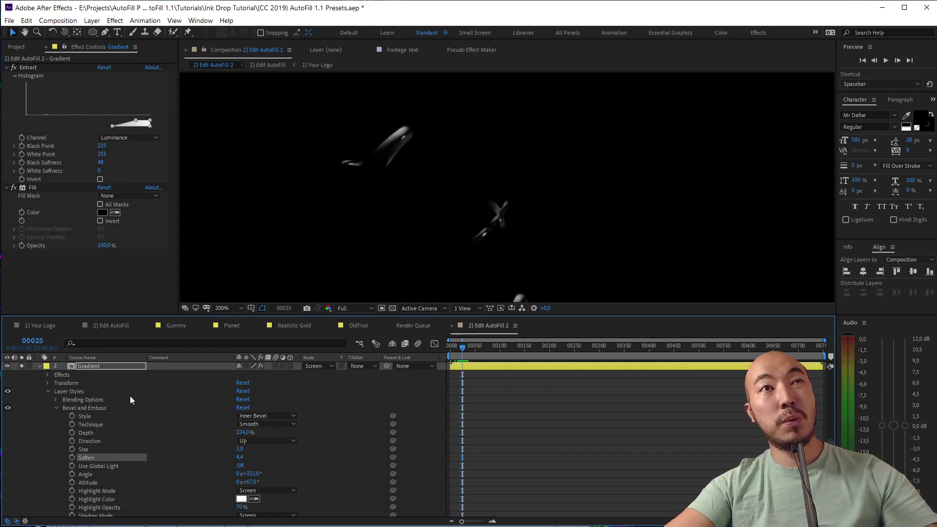
scroll(130, 396, down, 3)
scroll(65, 453, down, 3)
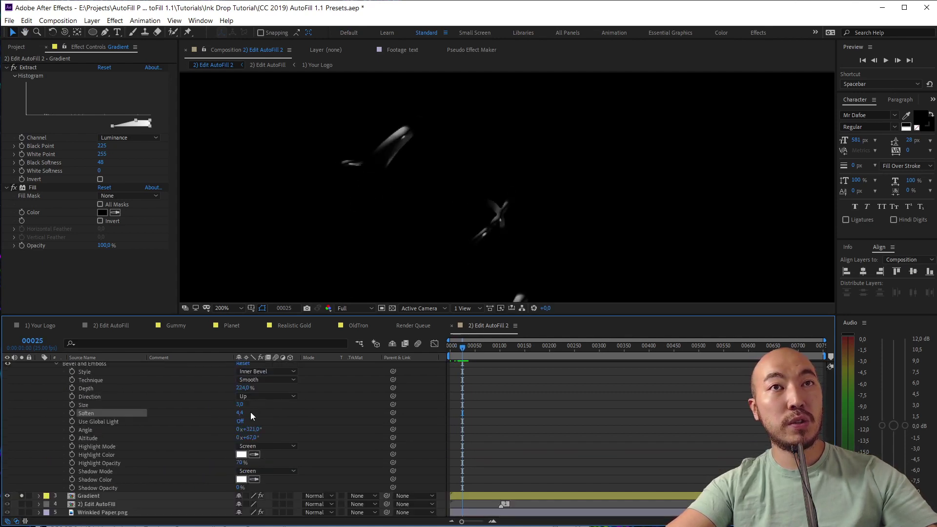
scroll(183, 431, up, 3)
scroll(124, 406, up, 3)
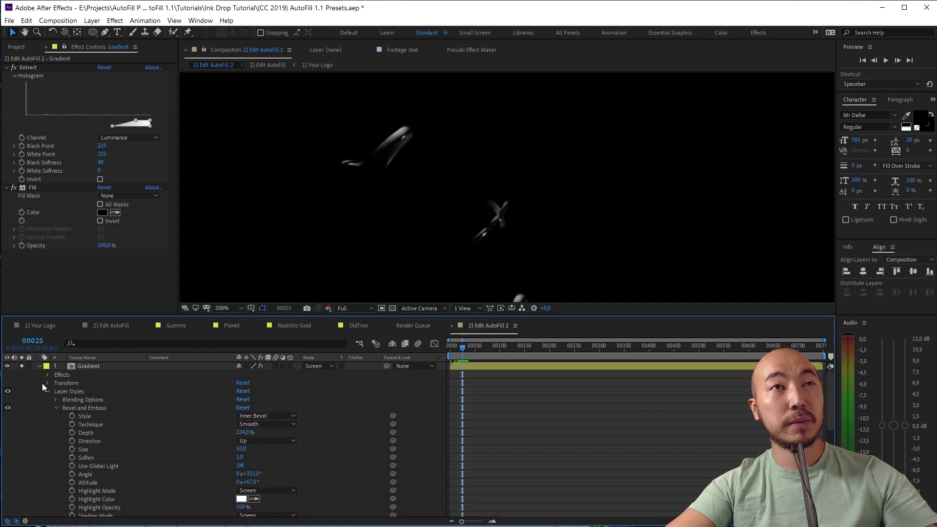
scroll(87, 380, down, 3)
scroll(88, 381, down, 3)
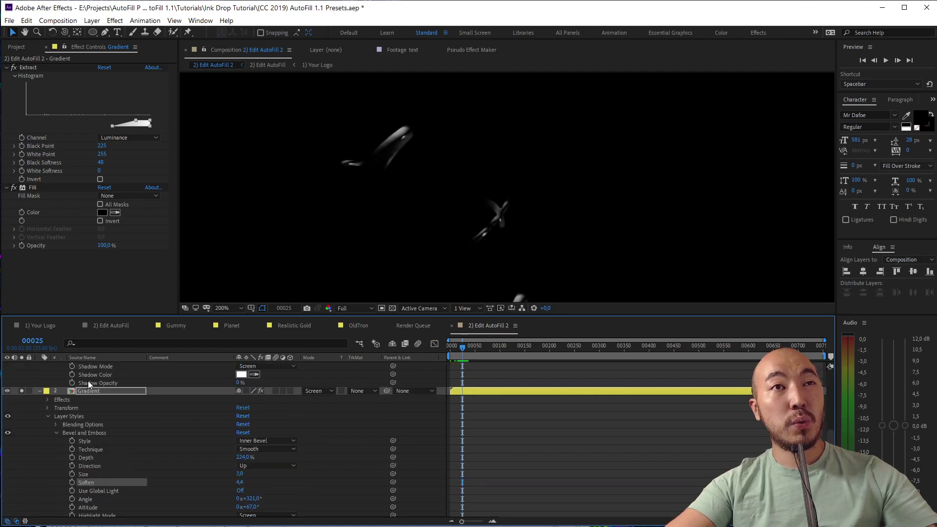
scroll(231, 426, down, 3)
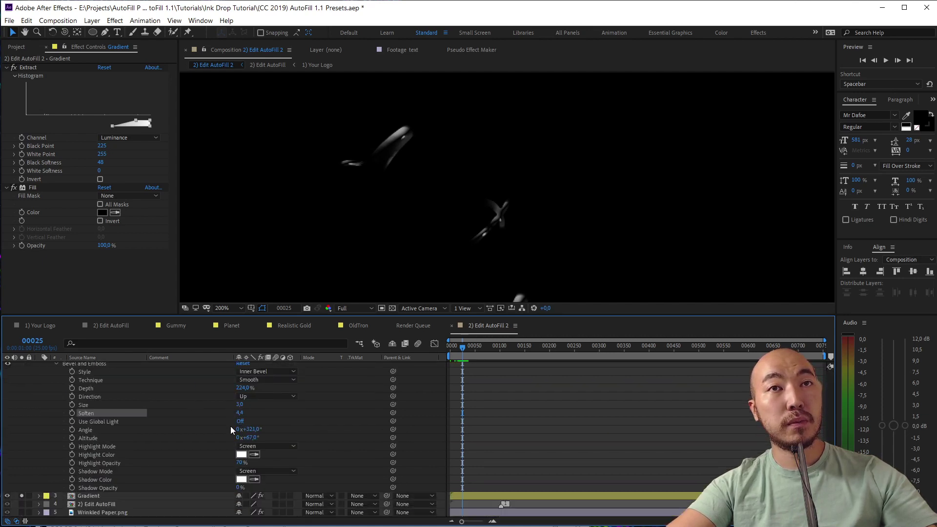
Reduce the third Gradient layer's bevel size to 6
click(38, 497)
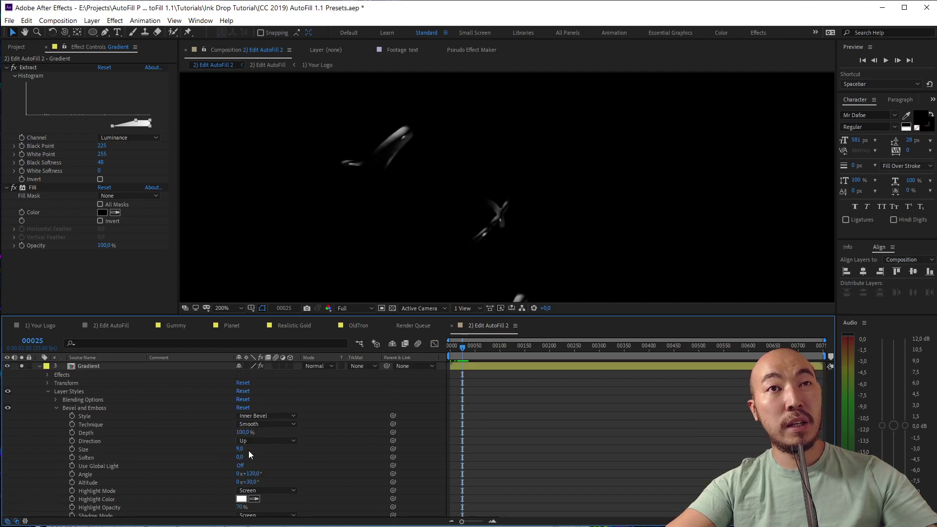
drag(240, 450, 234, 449)
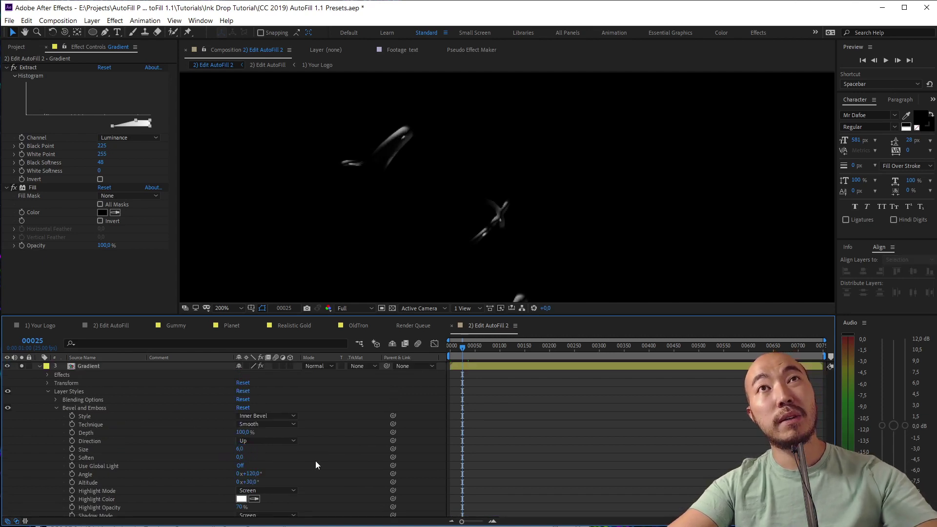
drag(475, 212, 439, 271)
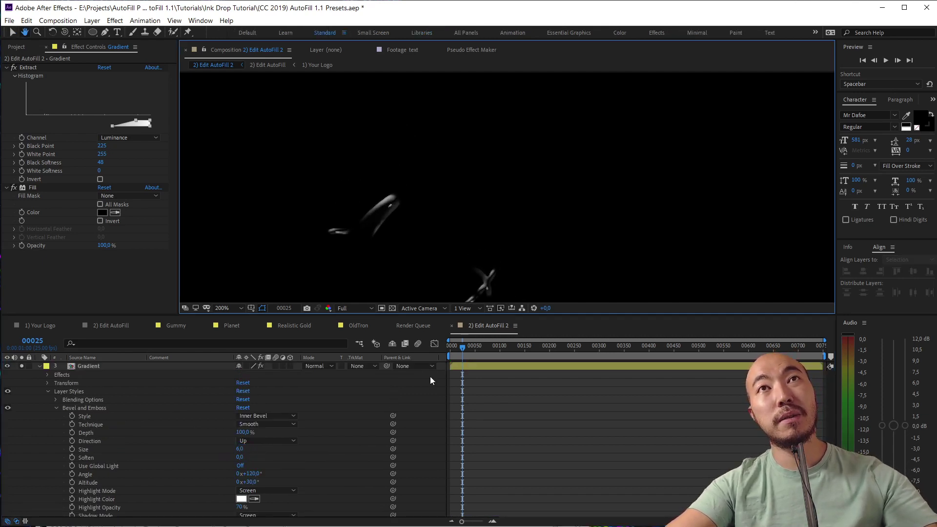
scroll(270, 410, up, 3)
Preview the droplets around frame 16 and lower bevel softness to about 3.1
click(452, 346)
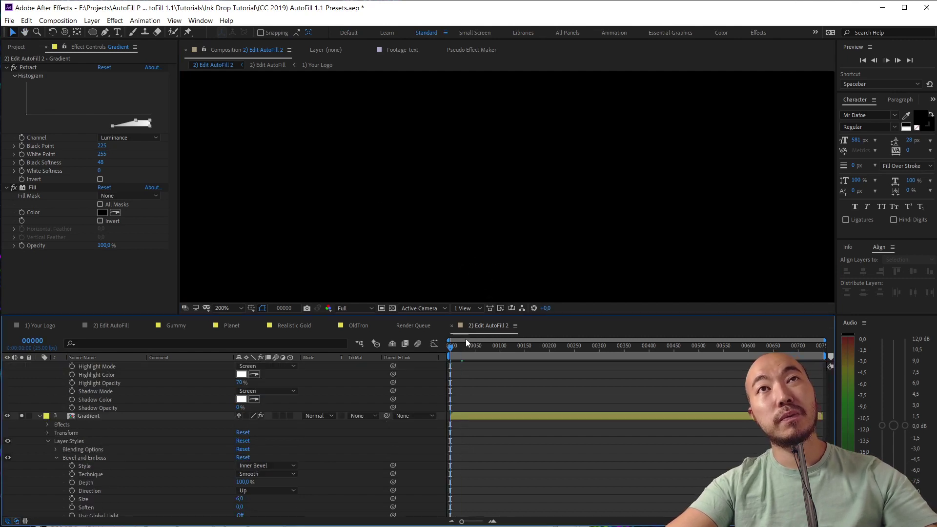
key(space)
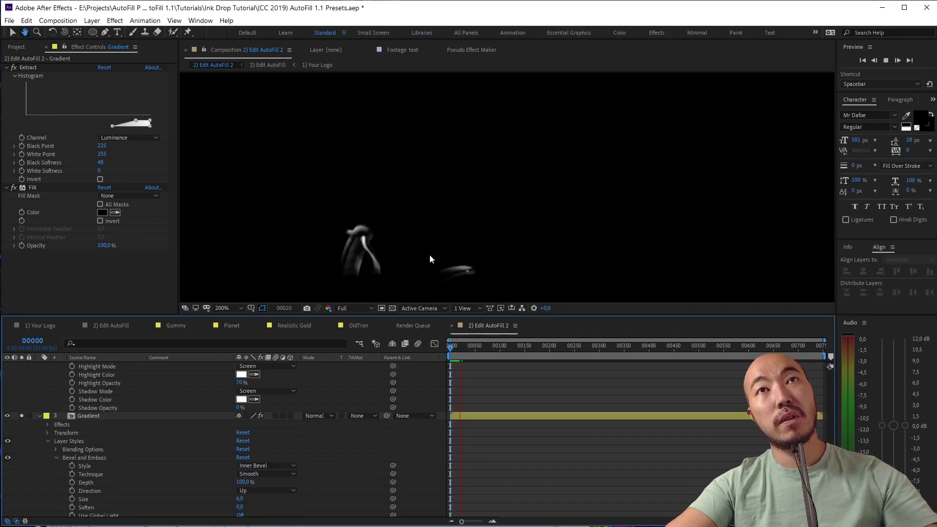
drag(429, 254, 449, 220)
click(457, 345)
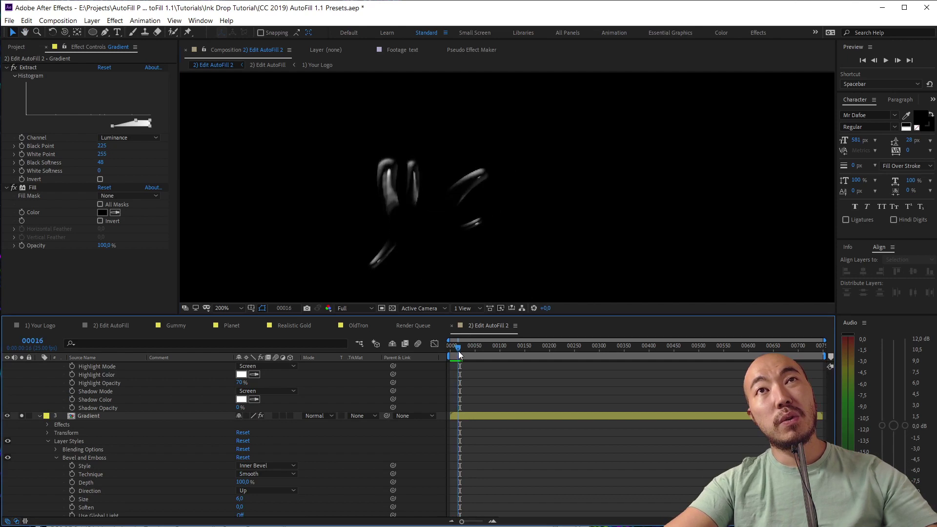
drag(457, 351, 456, 351)
scroll(380, 212, up, 1)
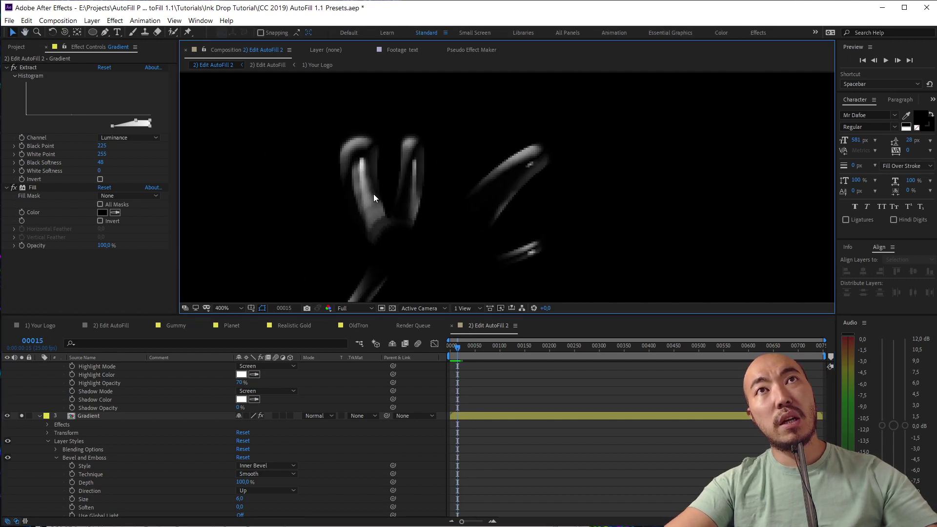
scroll(280, 440, up, 3)
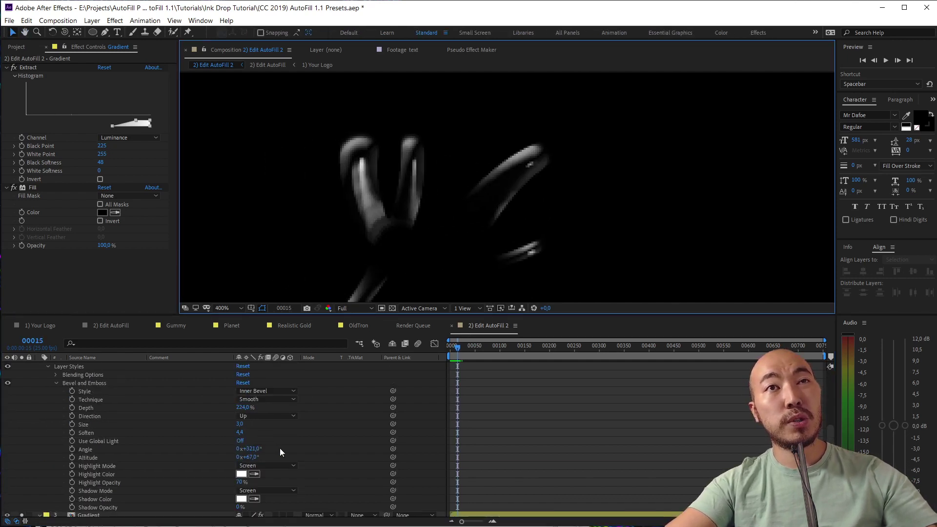
mouse_move(241, 433)
mouse_down()
mouse_move(242, 459)
mouse_move(255, 457)
mouse_up()
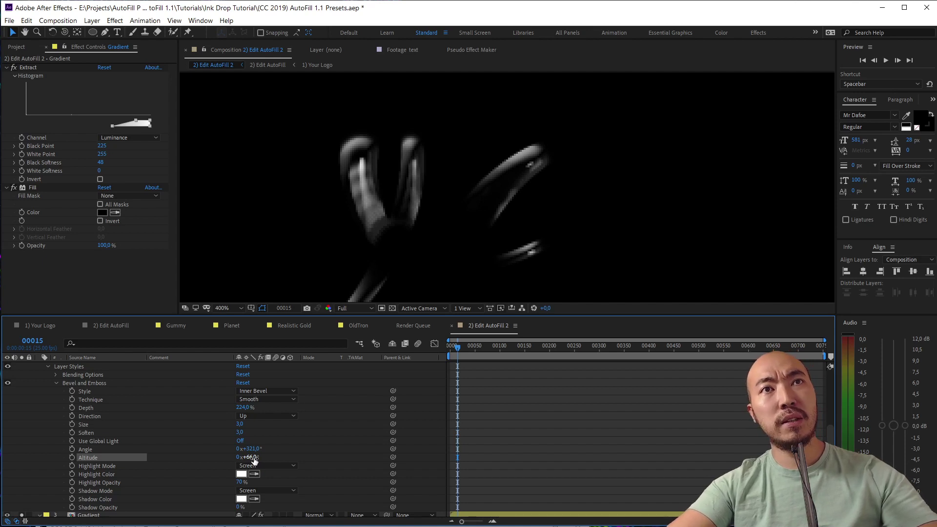
scroll(147, 440, down, 4)
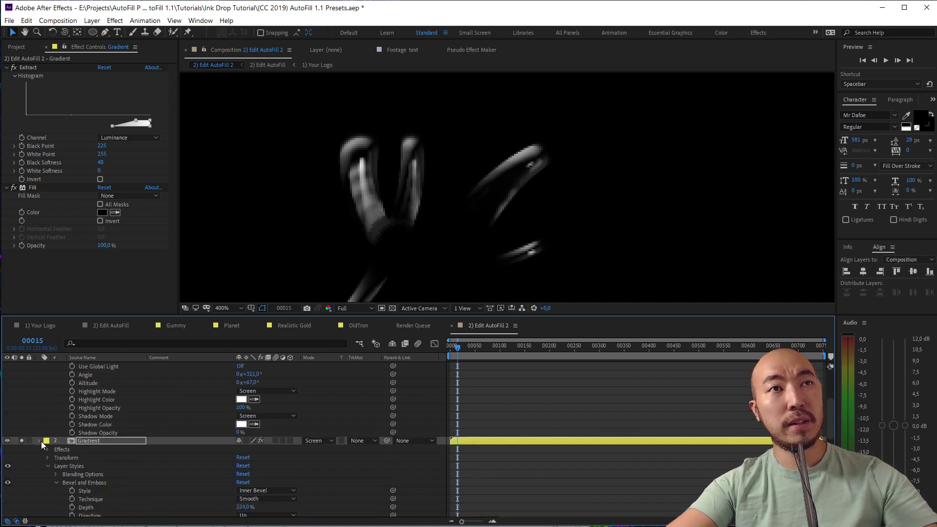
Collapse the timeline layer properties and play the write-on preview from the start
key(Delete)
click(38, 365)
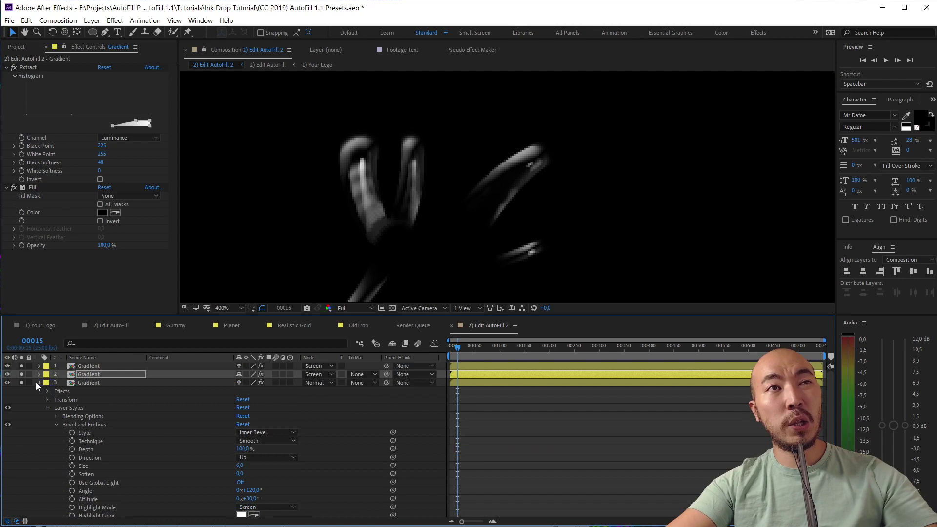
key(ctrl+z)
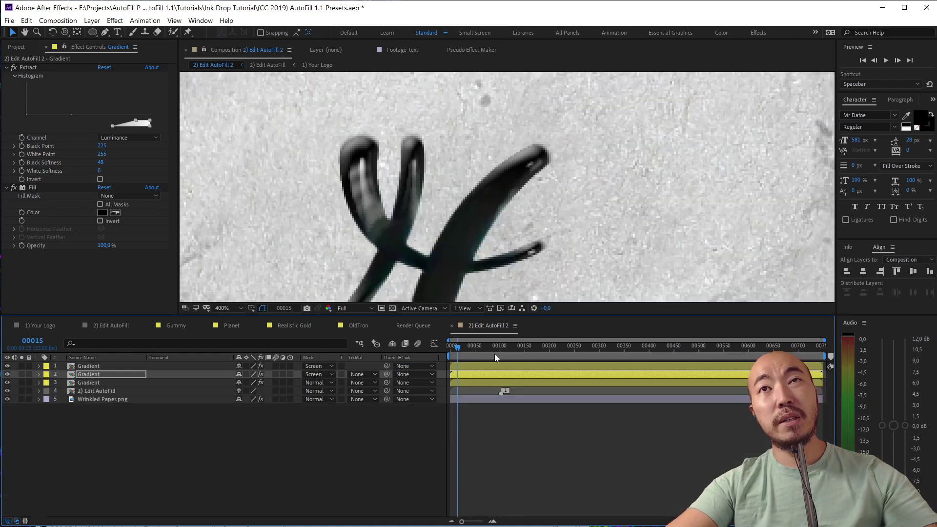
scroll(493, 269, down, 2)
scroll(493, 269, down, 2)
scroll(481, 268, up, 2)
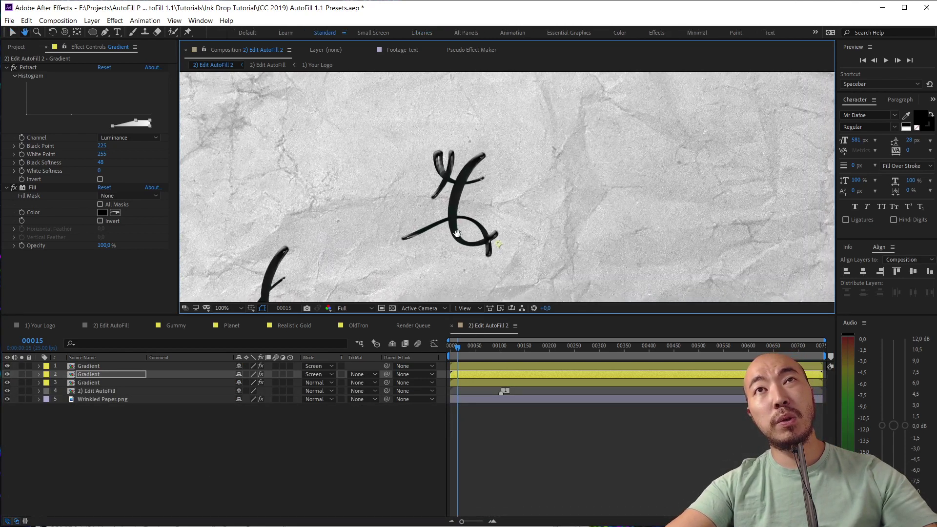
key(Home)
key(space)
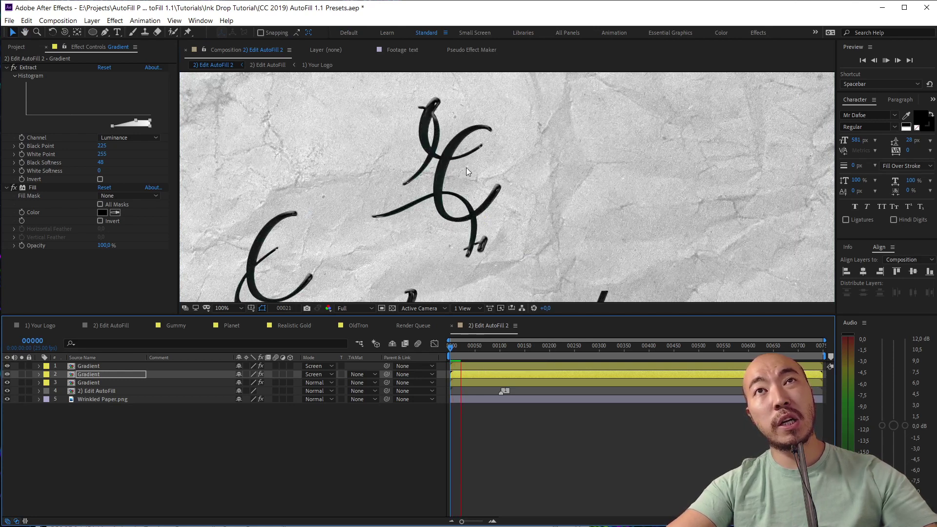
key(space)
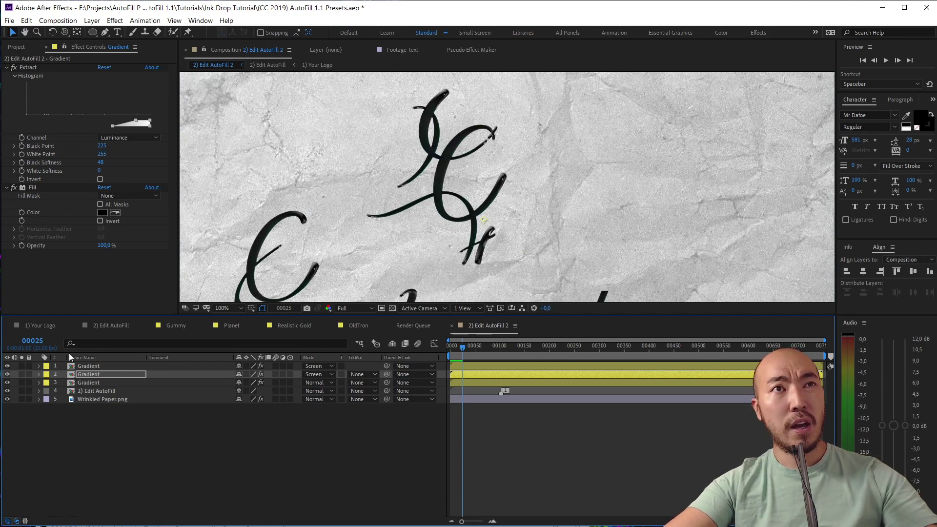
Apply Turbulent Noise to 2) Edit AutoFill with a finer scale and darker brightness
click(101, 390)
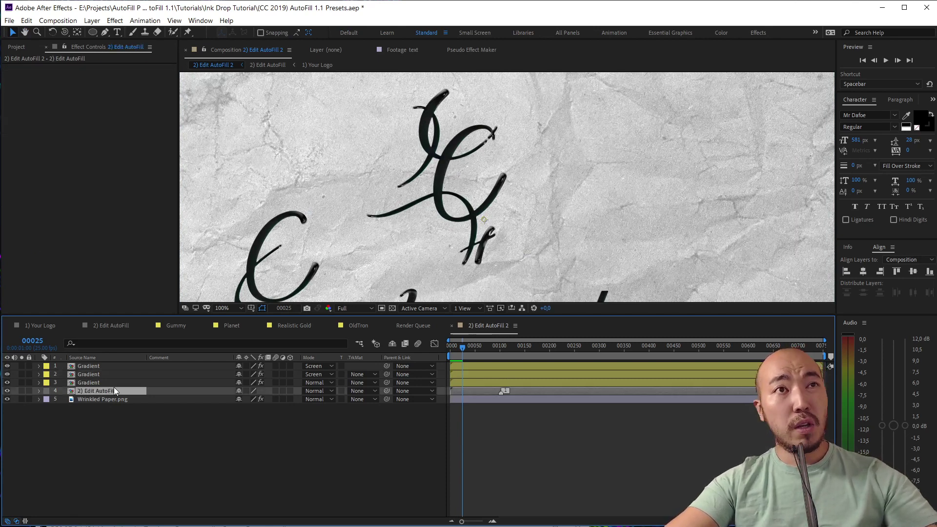
key(ctrl+space)
text(tur)
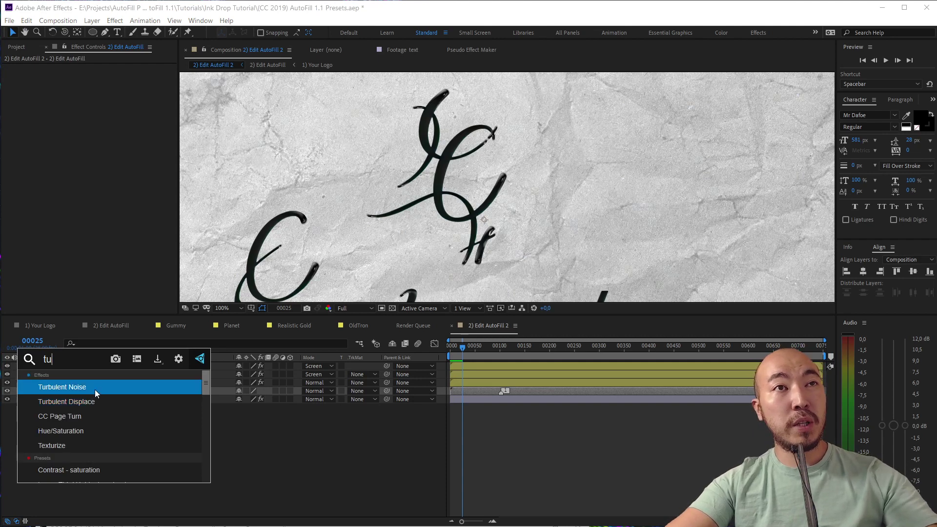
key(Return)
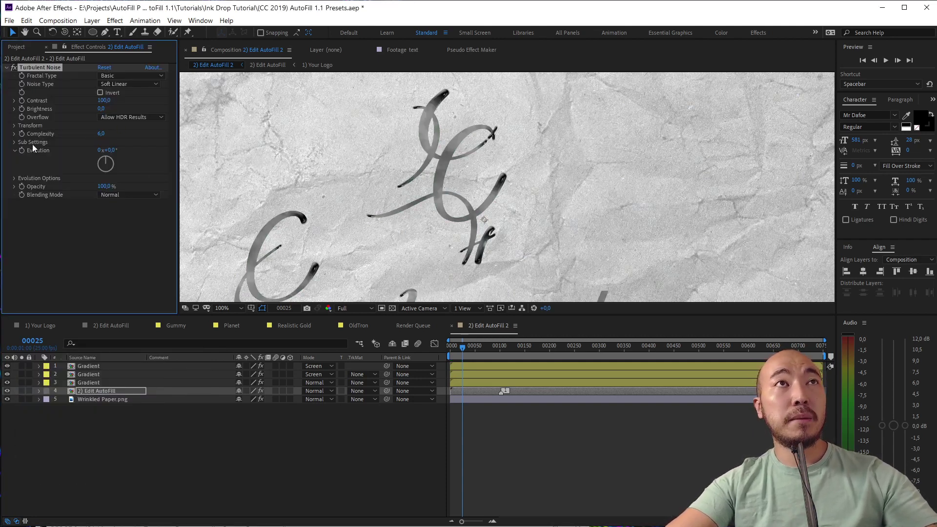
click(14, 126)
mouse_move(104, 152)
mouse_down()
mouse_move(81, 152)
mouse_move(78, 161)
mouse_up()
drag(100, 109, 82, 109)
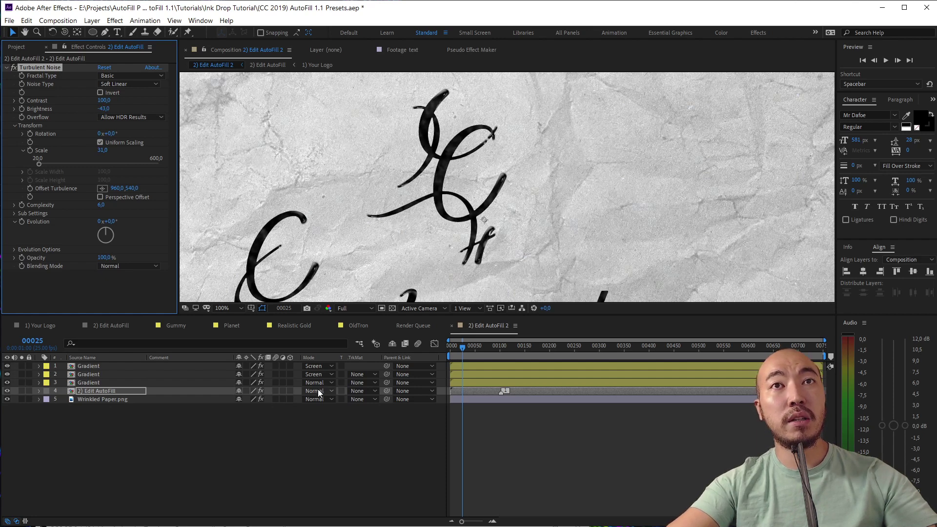
Blend the ink layer as Classic Color Burn and fine-tune the noise brightness
click(318, 392)
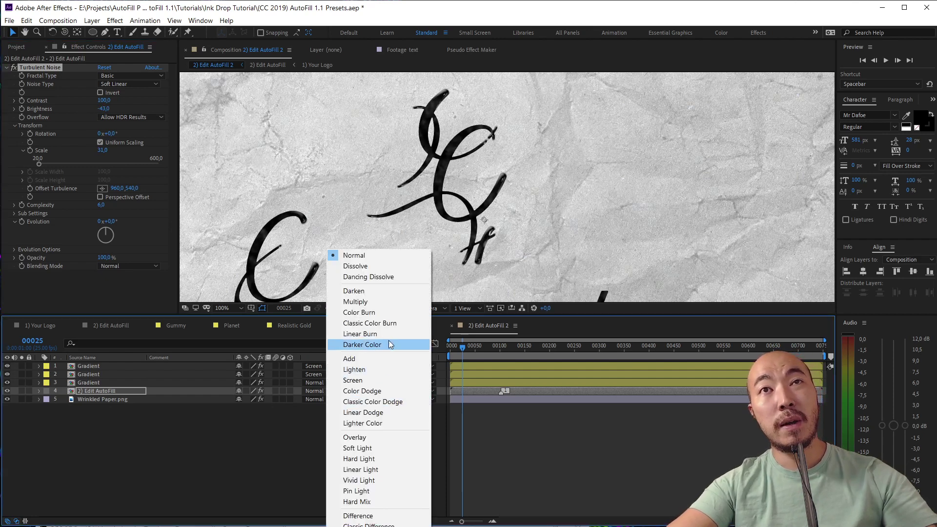
click(395, 323)
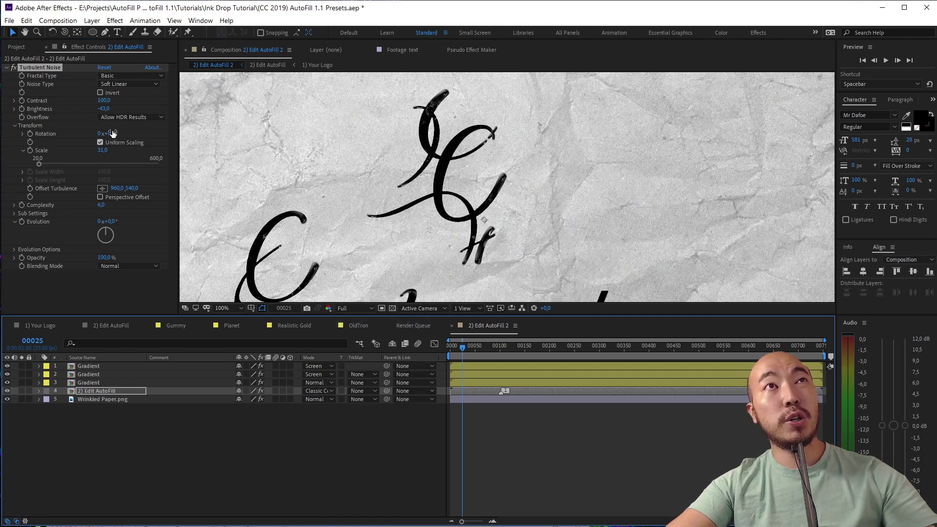
drag(104, 108, 123, 113)
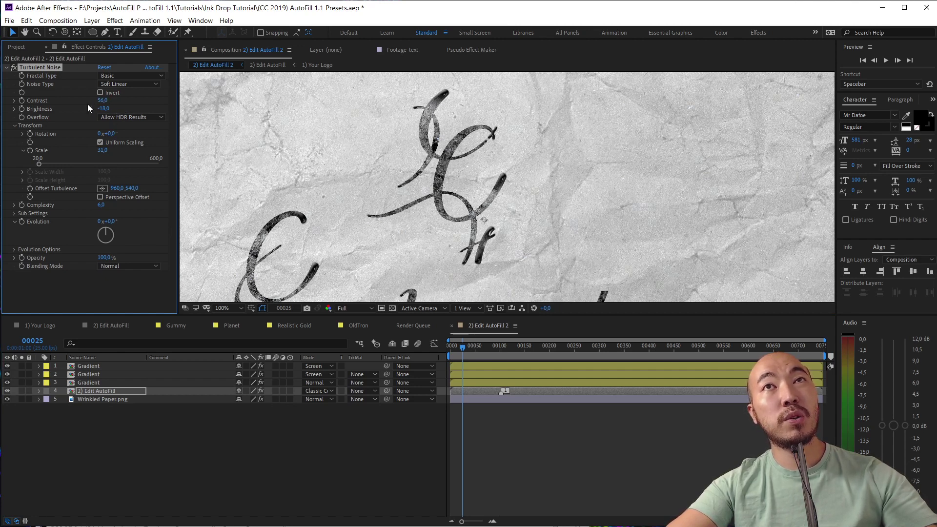
drag(105, 109, 103, 109)
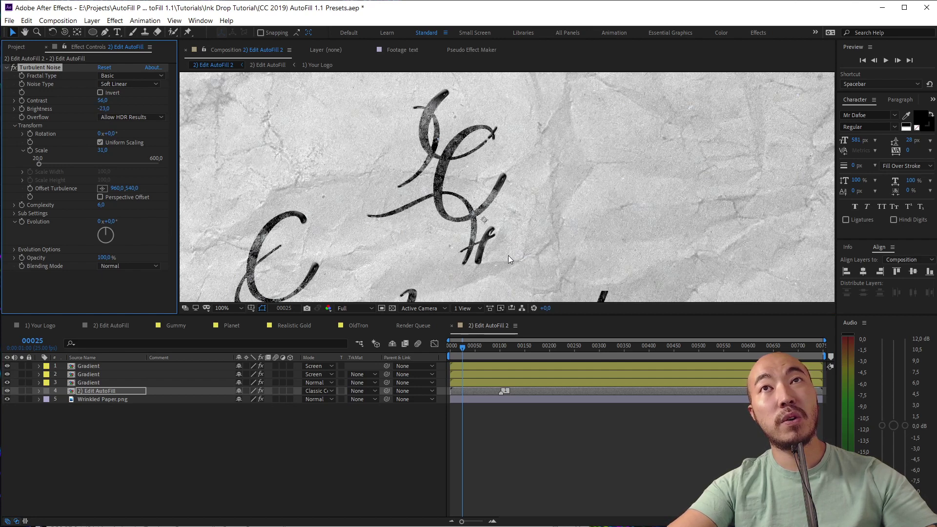
scroll(524, 192, up, 1)
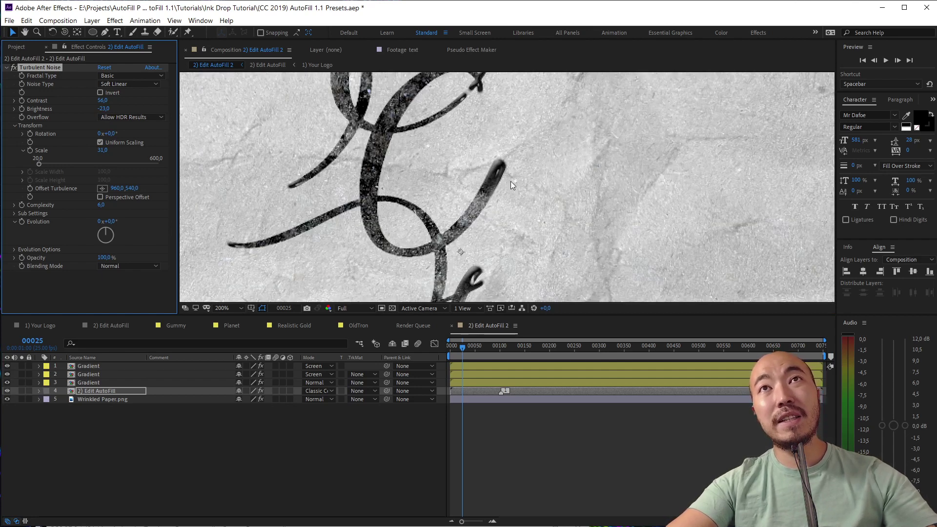
scroll(440, 238, up, 2)
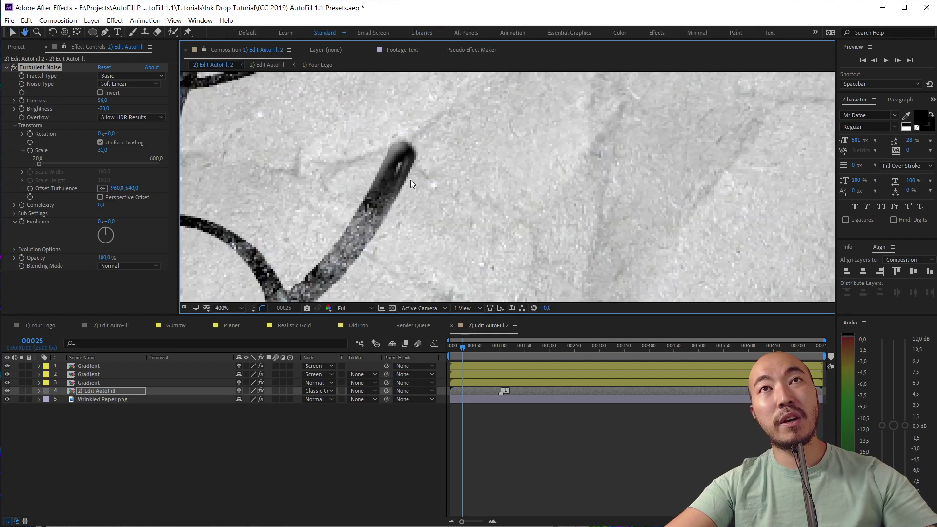
scroll(426, 181, down, 2)
drag(426, 198, 445, 189)
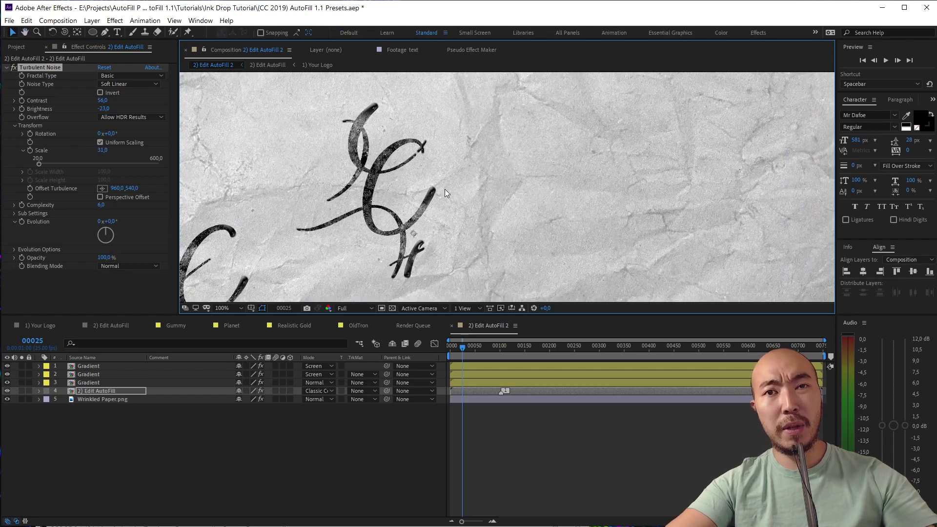
Duplicate the third Gradient layer and give the copy a darker label colour
click(98, 384)
key(ctrl+d)
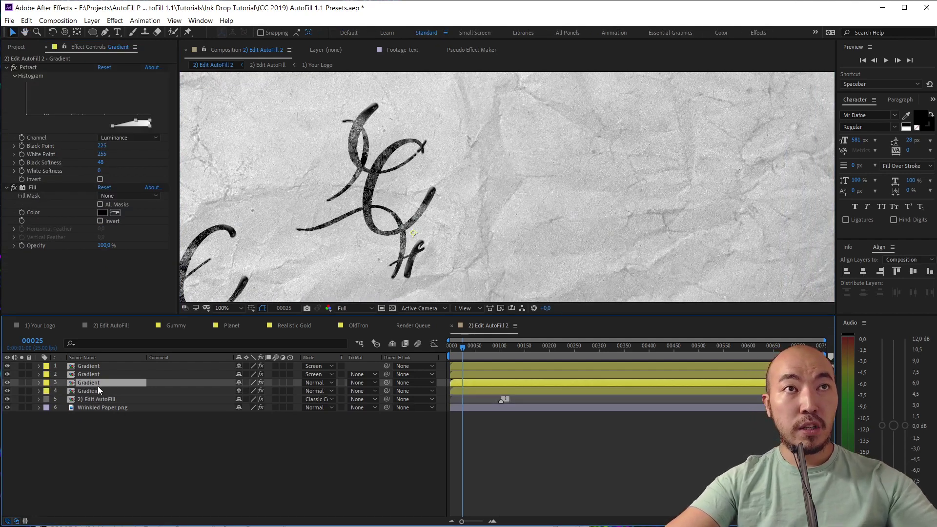
click(47, 391)
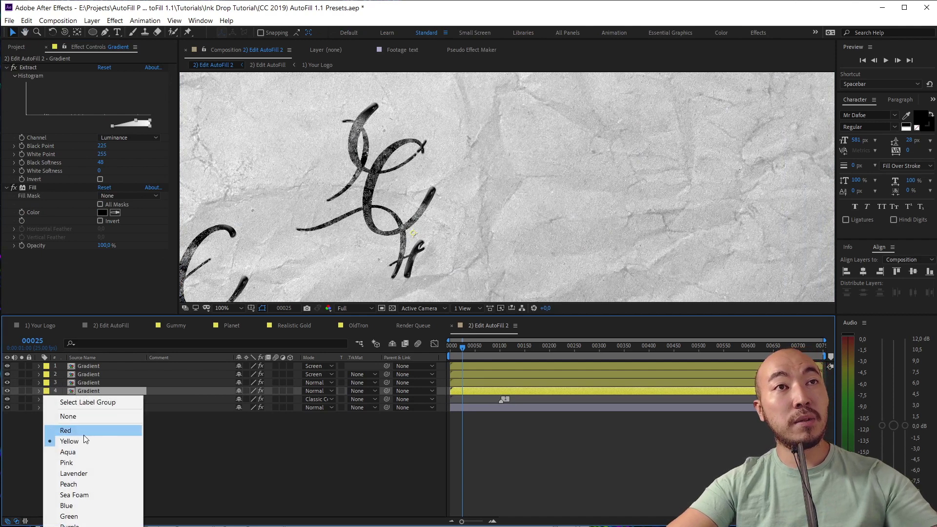
click(89, 517)
click(47, 390)
click(73, 416)
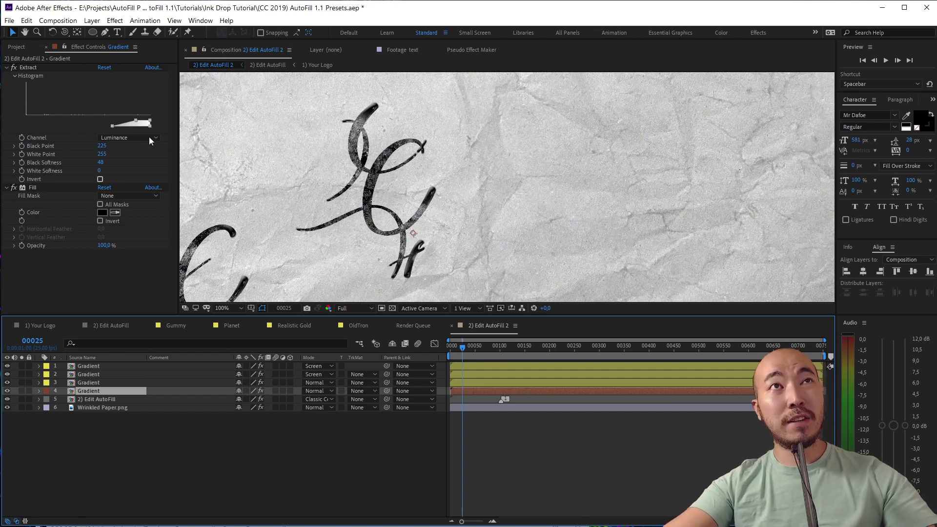
Solo the copy with transparency shown and lower its Extract black point and softness
mouse_move(134, 119)
mouse_down()
mouse_move(72, 122)
mouse_move(126, 122)
mouse_up()
click(22, 390)
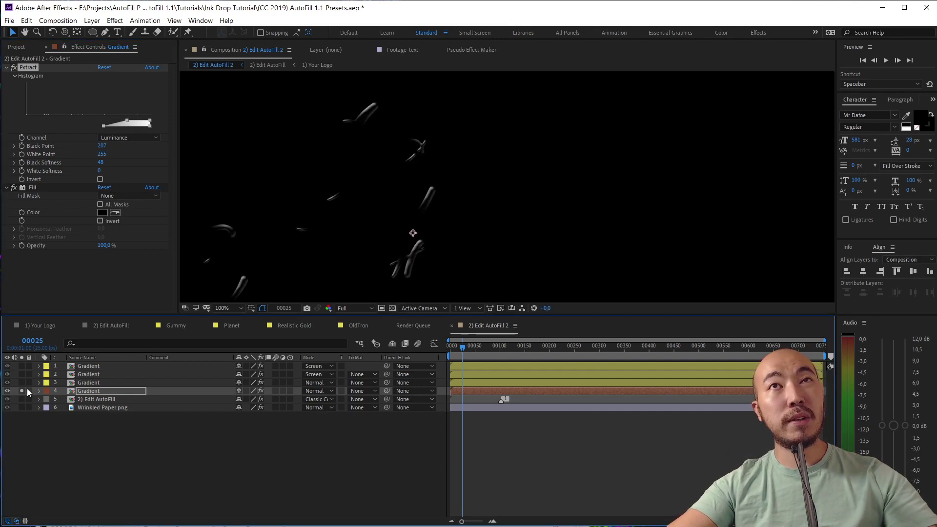
click(395, 309)
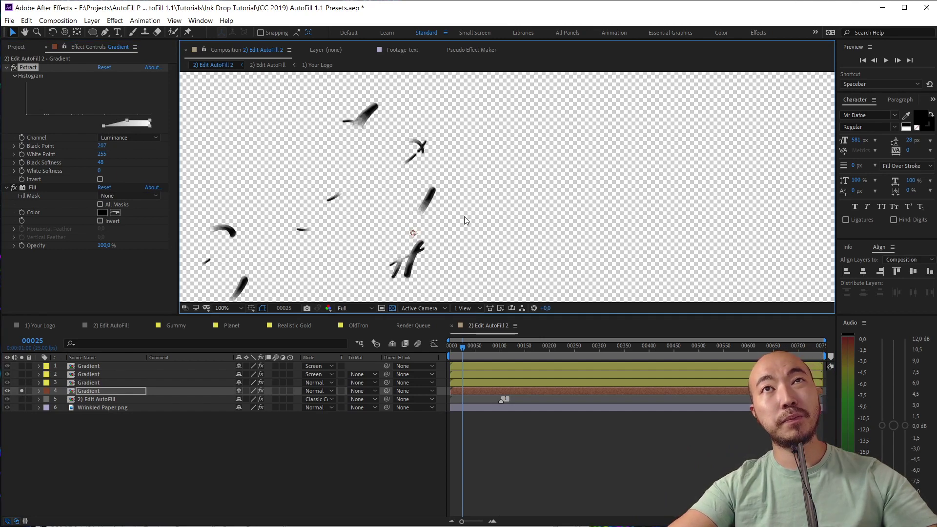
drag(102, 123, 44, 130)
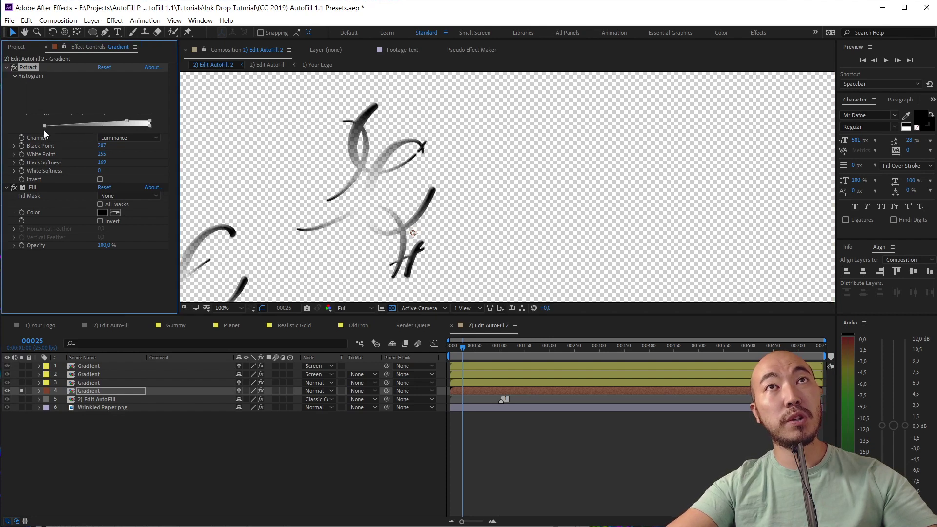
drag(127, 120, 109, 120)
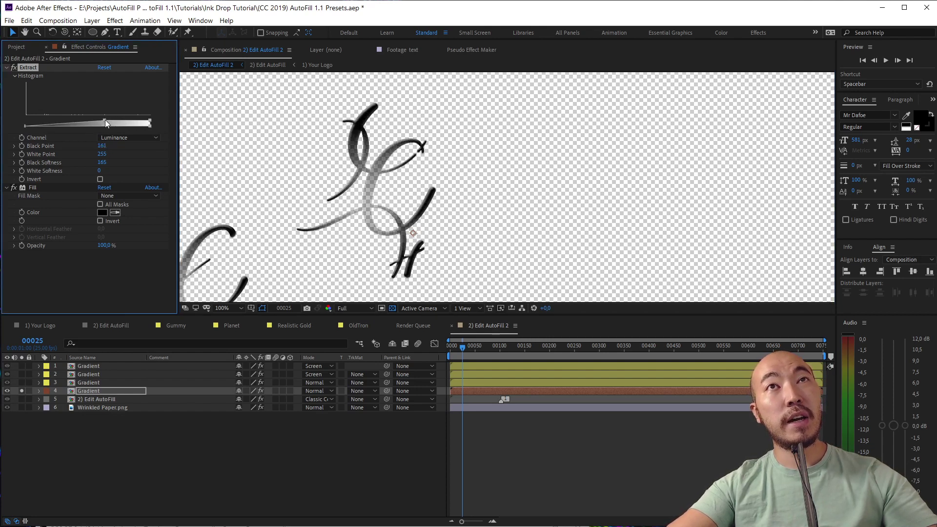
drag(31, 128, 27, 128)
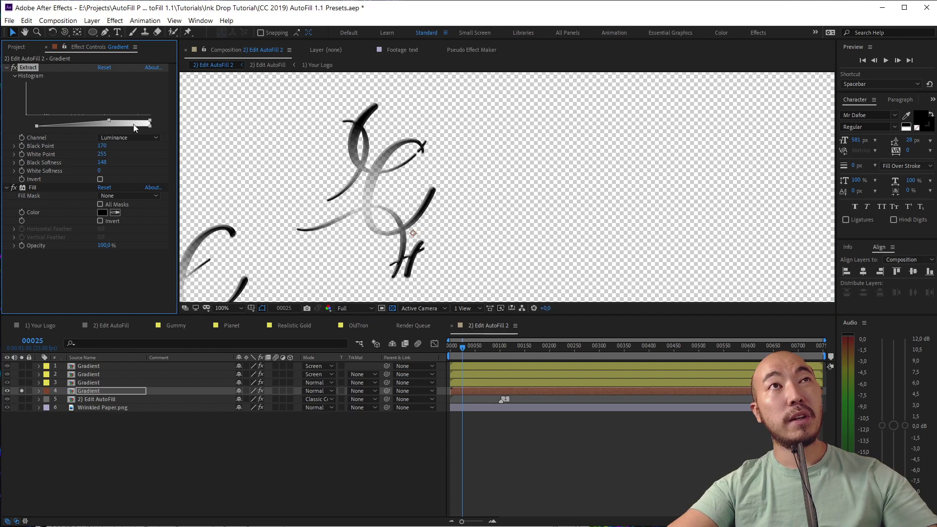
click(21, 391)
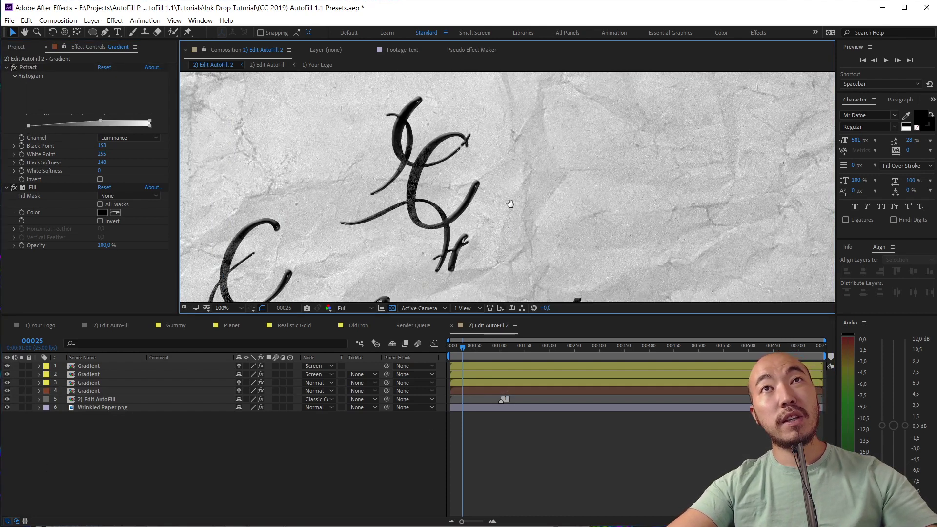
scroll(464, 247, up, 2)
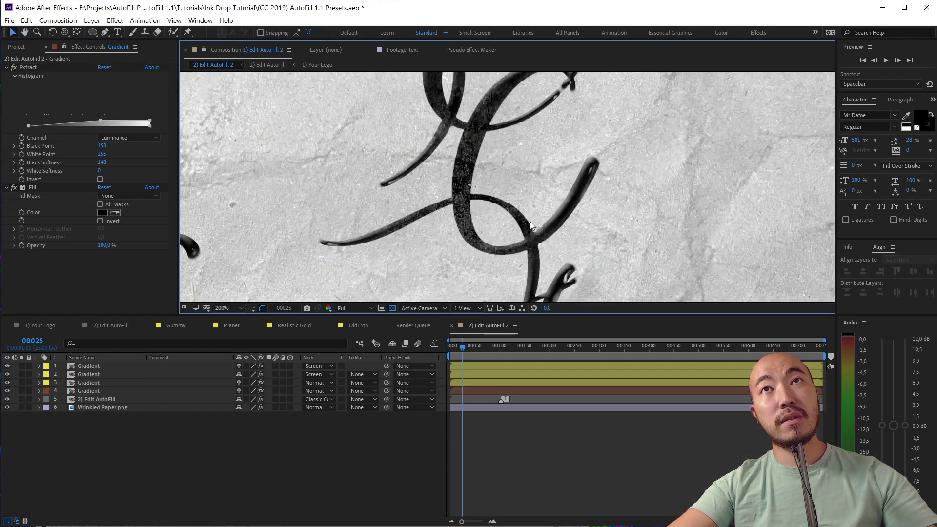
click(39, 392)
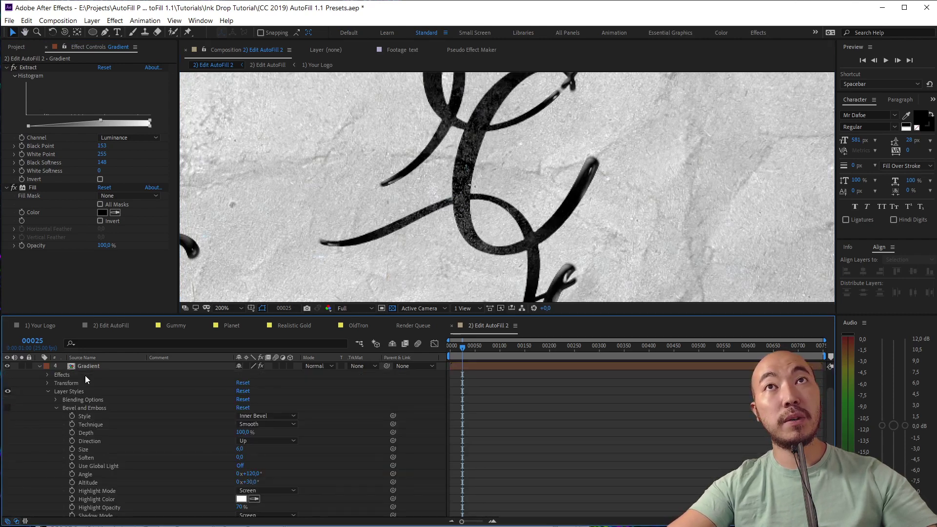
click(39, 367)
drag(551, 210, 473, 246)
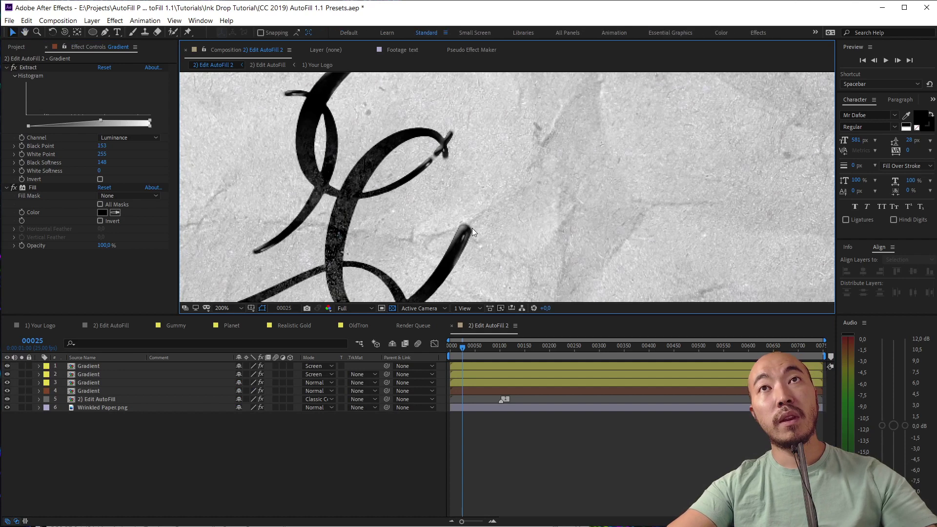
click(454, 346)
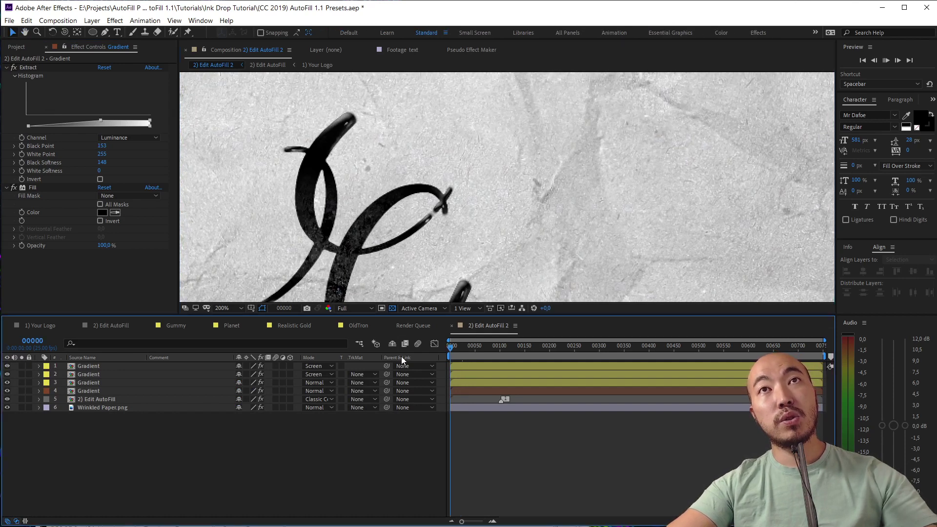
key(space)
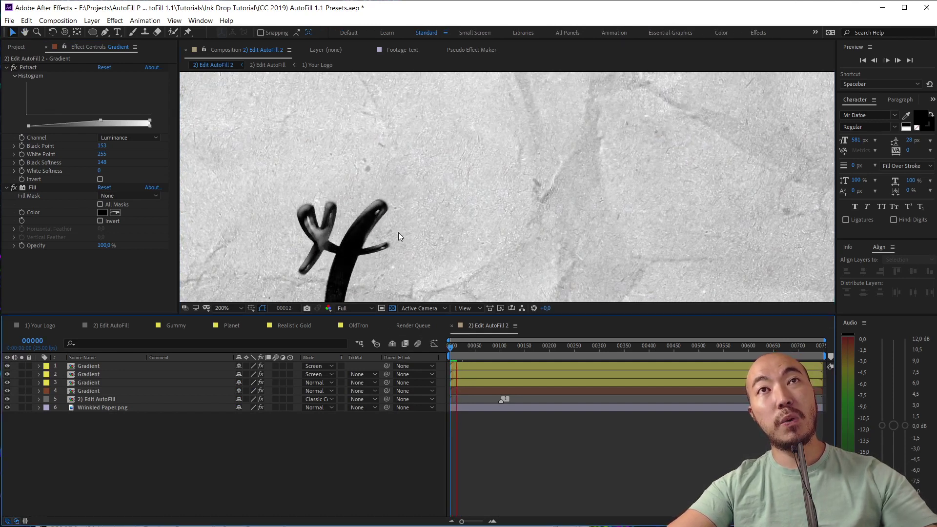
key(space)
scroll(406, 220, down, 1)
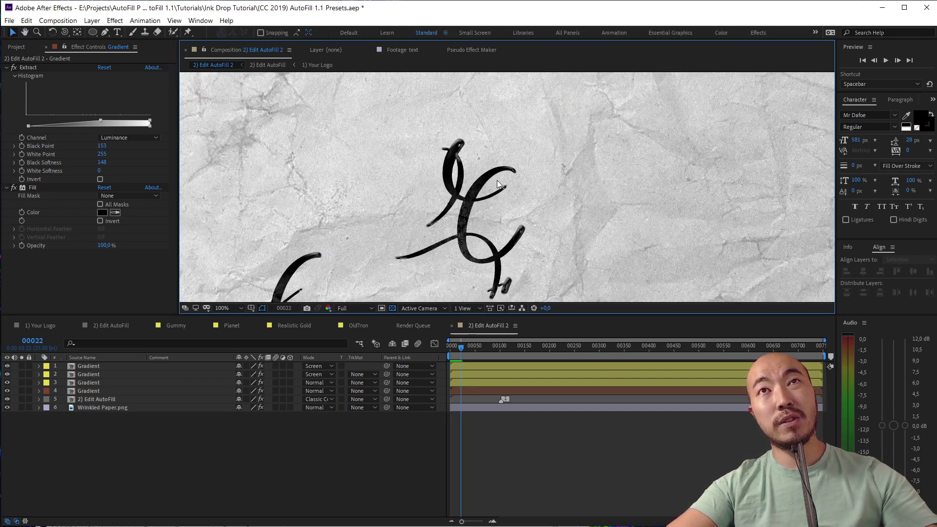
drag(501, 212, 440, 174)
key(v)
key(Home)
key(space)
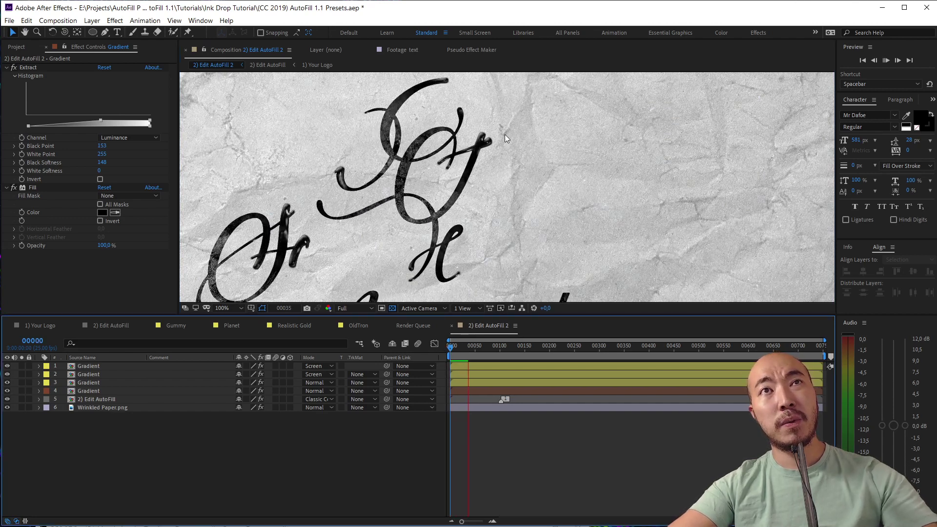
scroll(429, 203, up, 1)
drag(429, 203, 513, 184)
click(467, 349)
drag(465, 349, 468, 352)
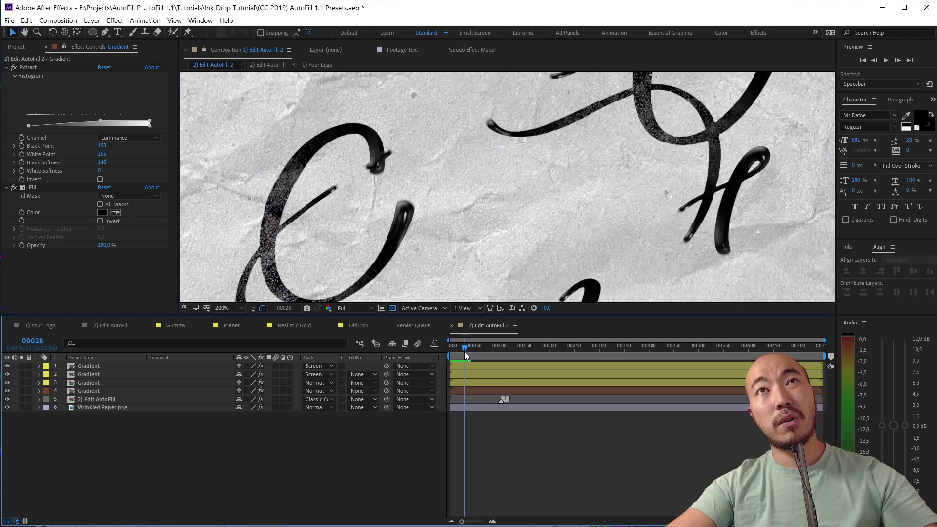
scroll(398, 186, up, 2)
scroll(447, 217, down, 1)
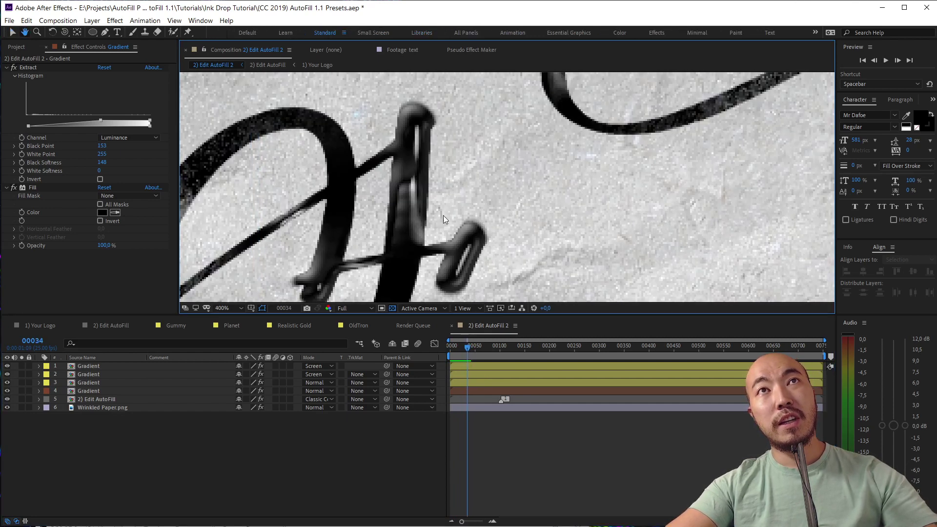
scroll(458, 222, down, 1)
drag(464, 351, 466, 353)
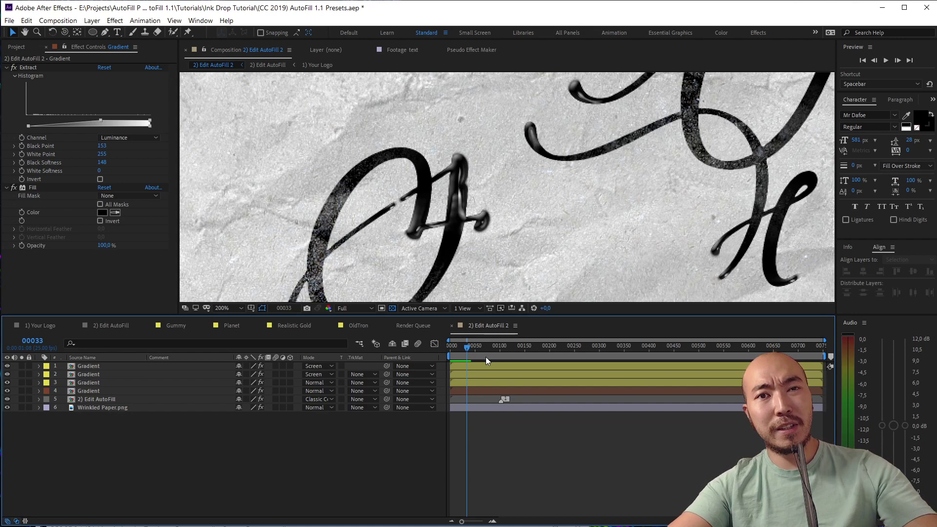
key(Home)
key(space)
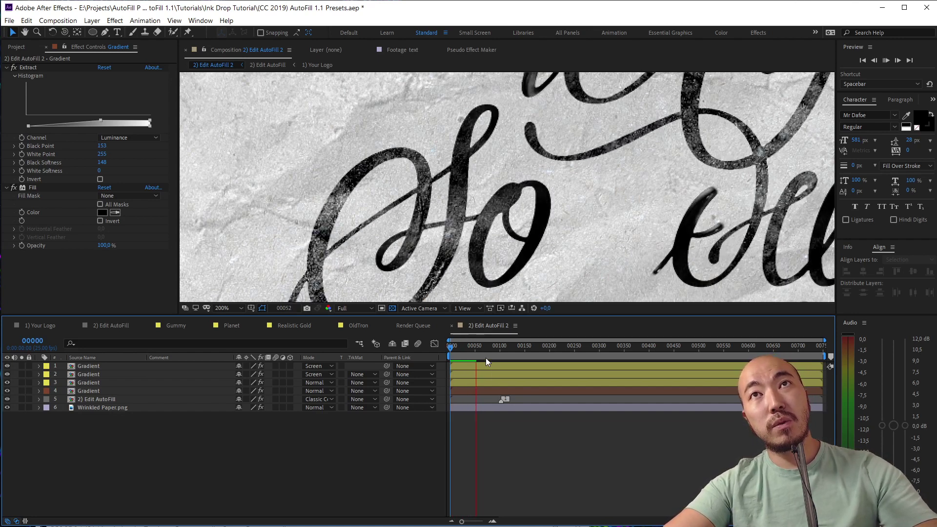
drag(453, 348, 473, 350)
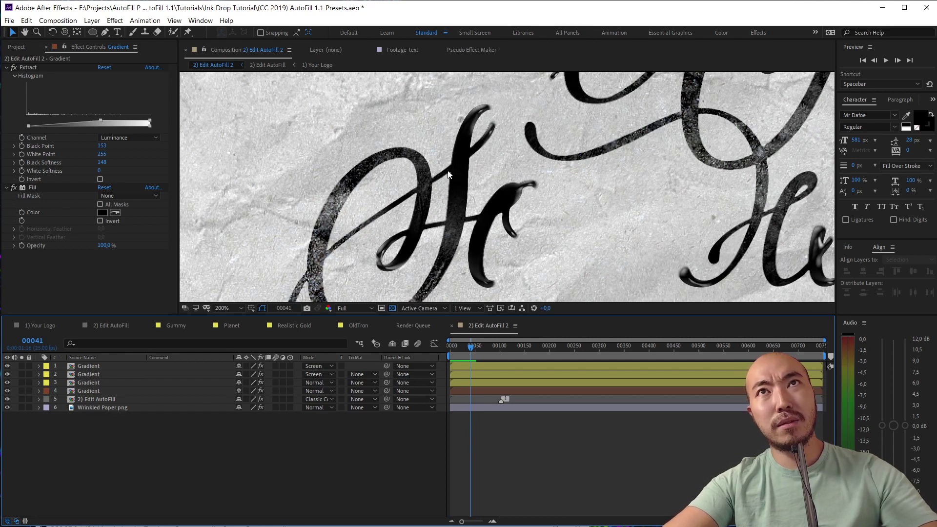
Duplicate the fourth Gradient layer and solo it, undoing a stray AutoFill copy
click(109, 399)
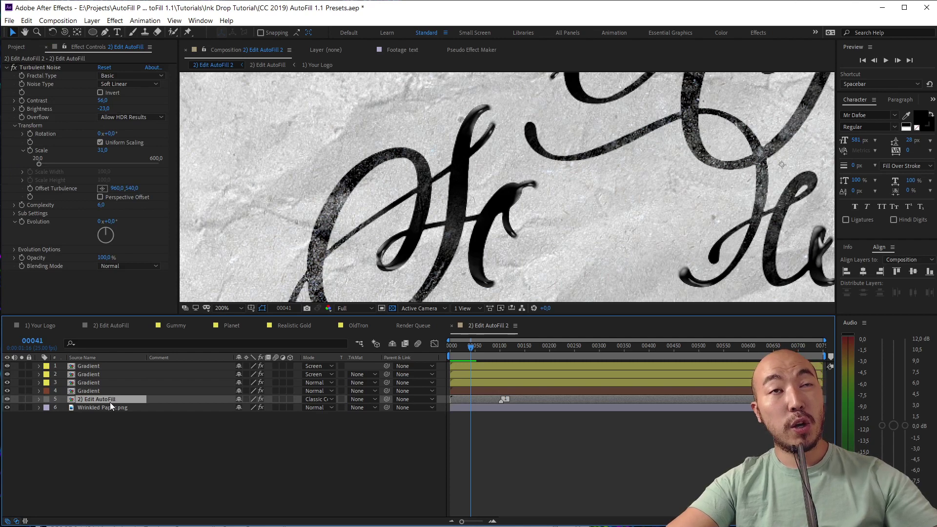
key(ctrl+d)
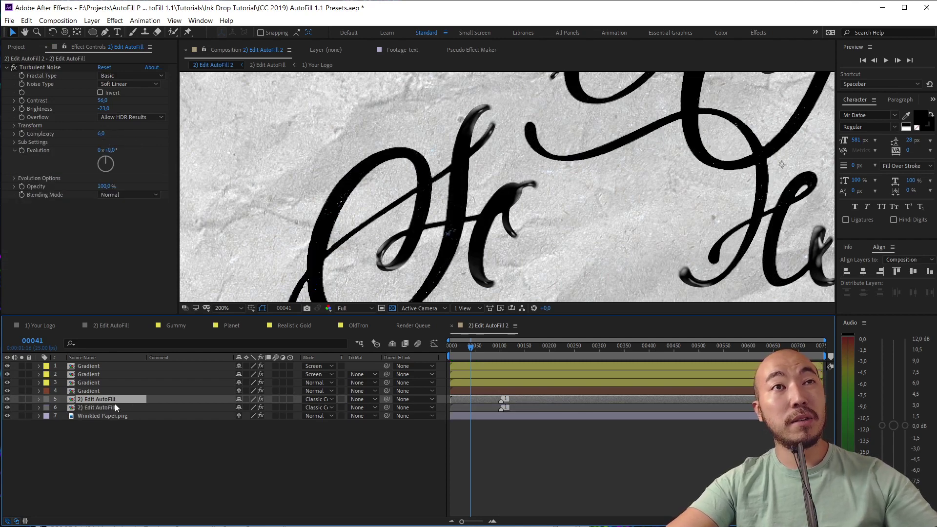
key(ctrl+z)
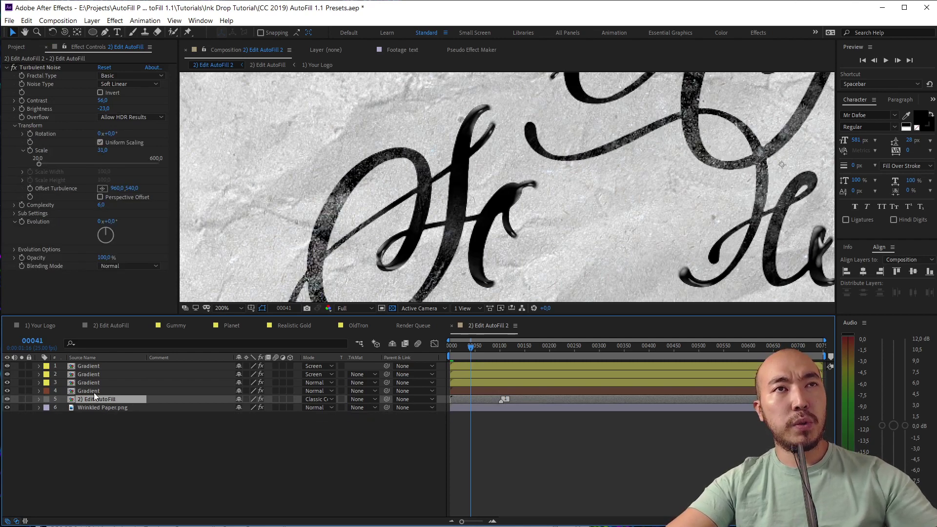
click(94, 393)
key(ctrl+d)
right_click(95, 389)
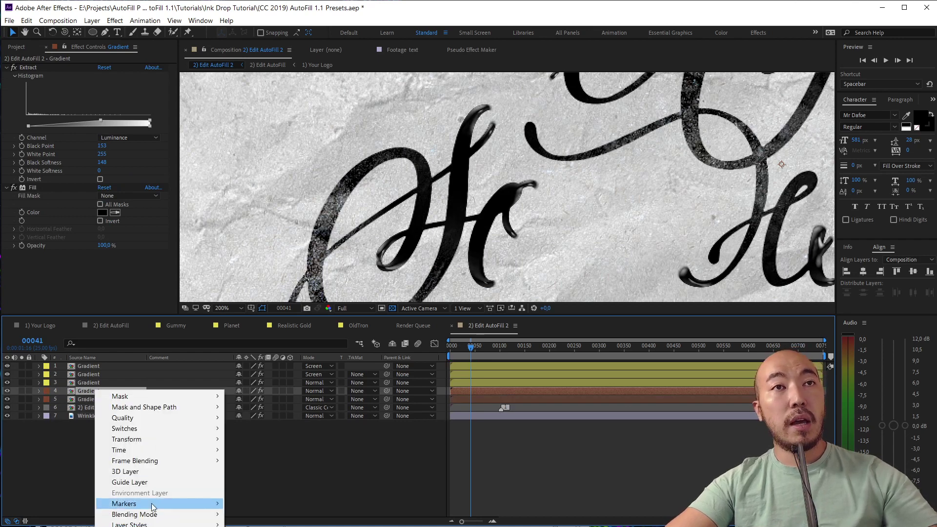
mouse_move(128, 525)
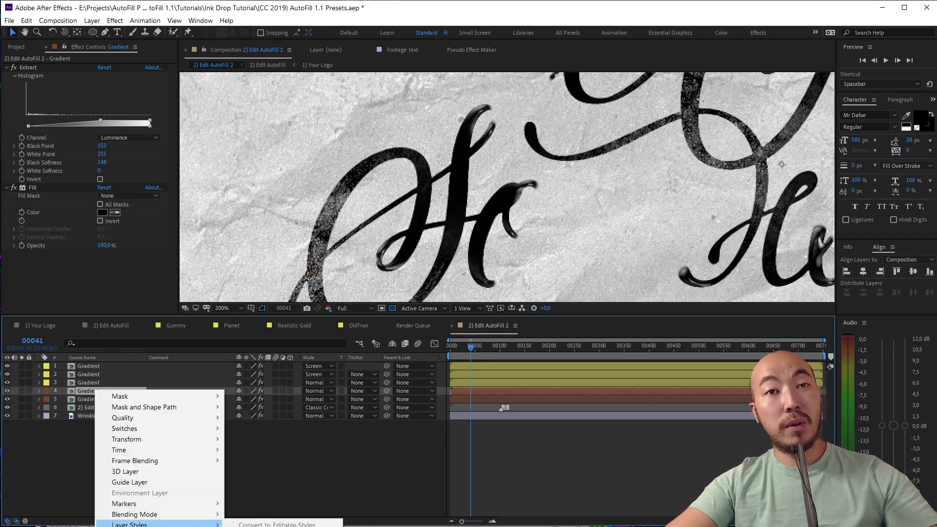
click(22, 393)
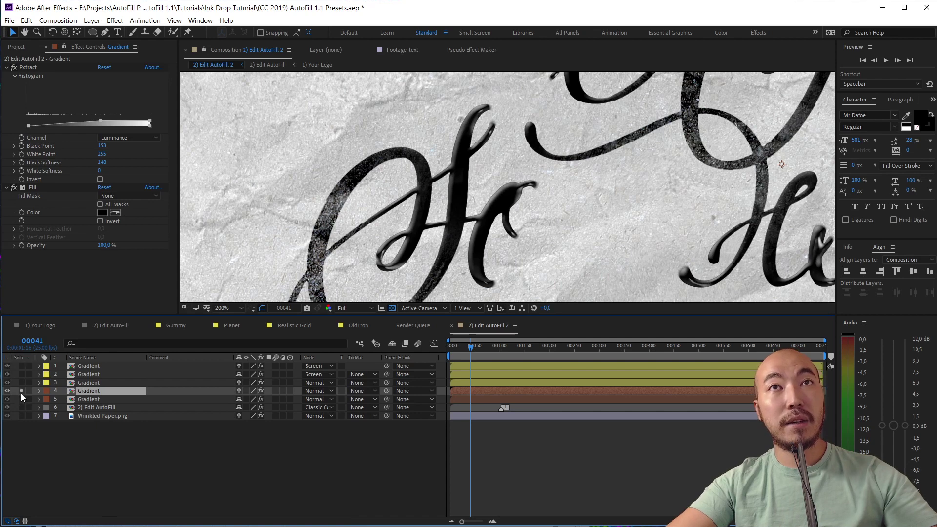
Add Turbulent Displace to the soloed copy with displacement size 4
key(ctrl+space)
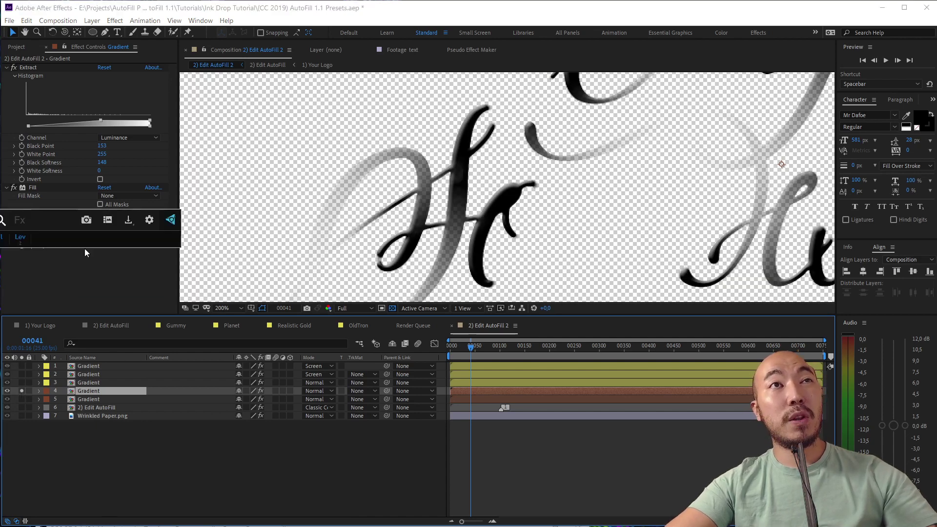
text(tu)
click(77, 262)
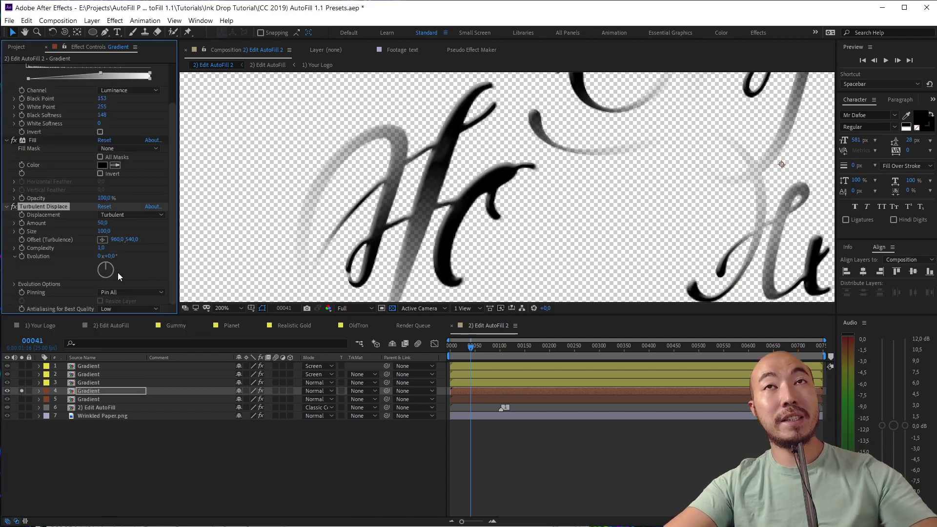
click(103, 224)
text(2)
key(Return)
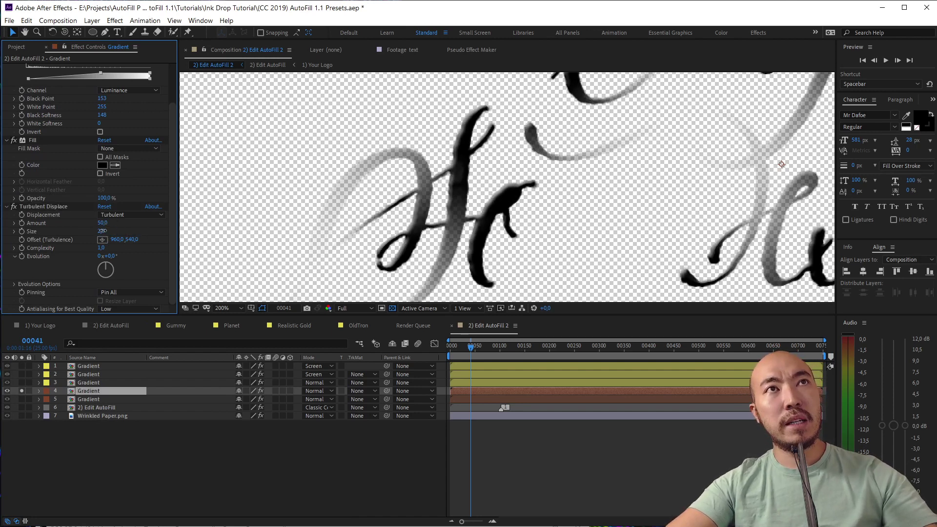
click(102, 231)
text(4)
key(Return)
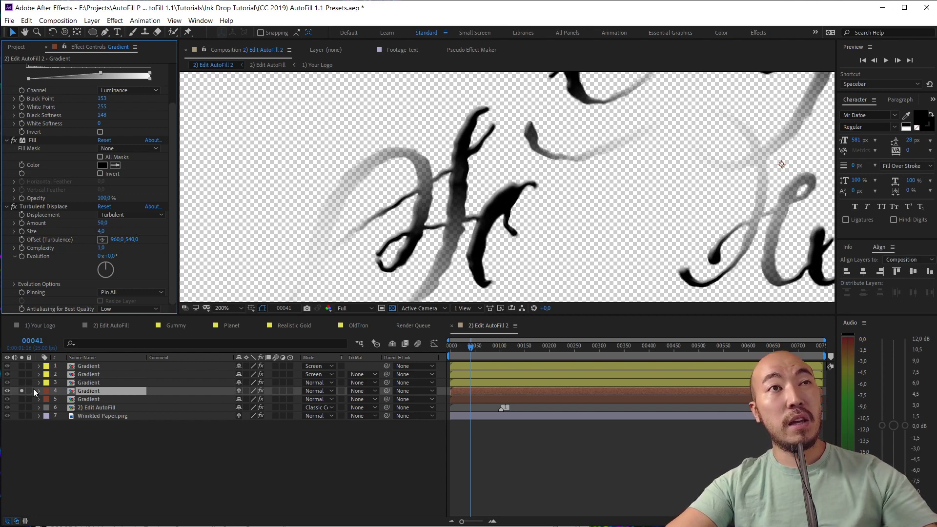
View the alpha channel, set bevel size 11 and altitude 64°, then unsolo layer 4
click(392, 308)
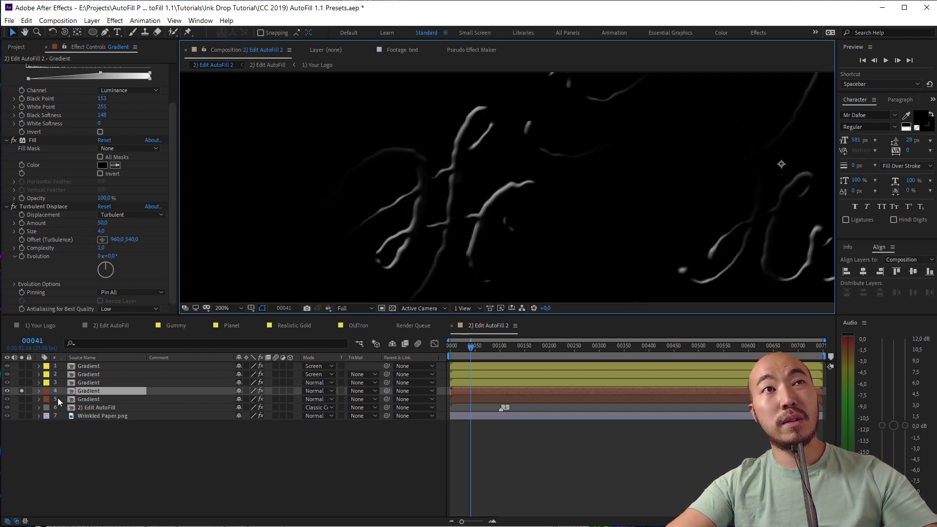
click(40, 392)
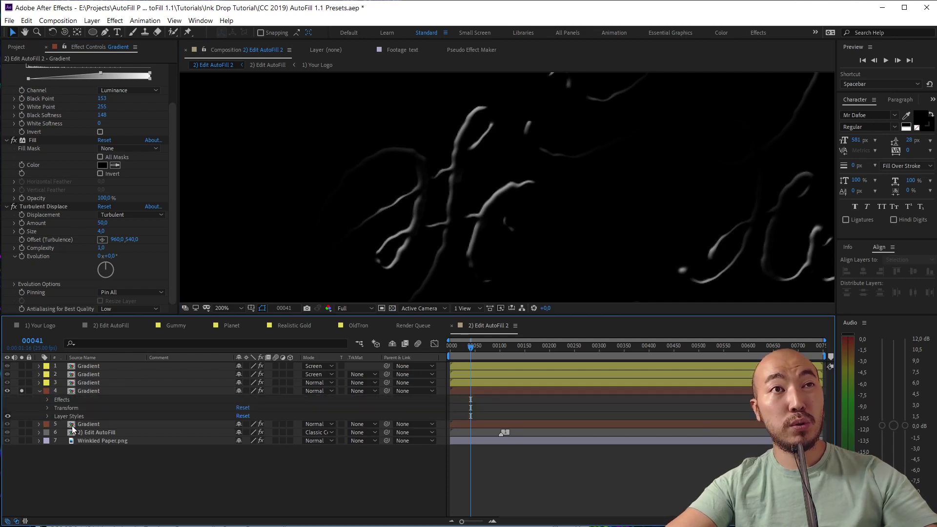
click(47, 416)
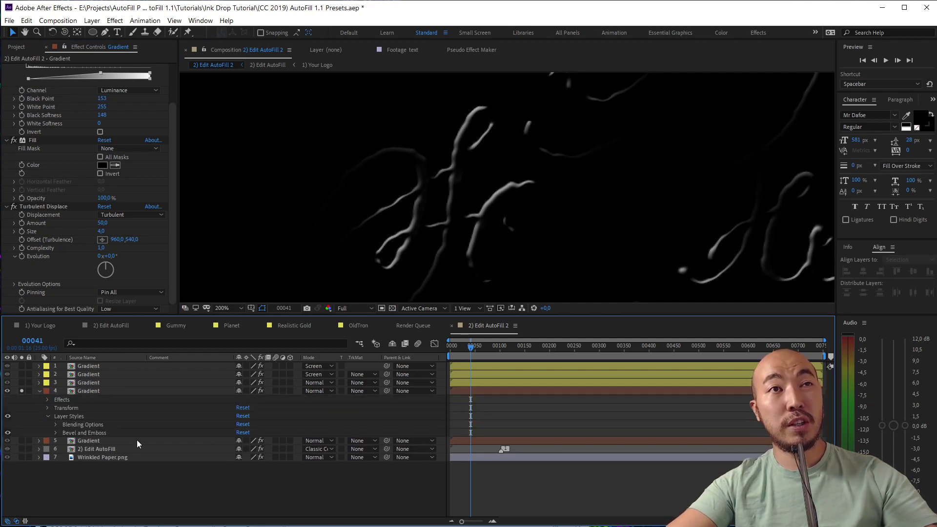
click(56, 432)
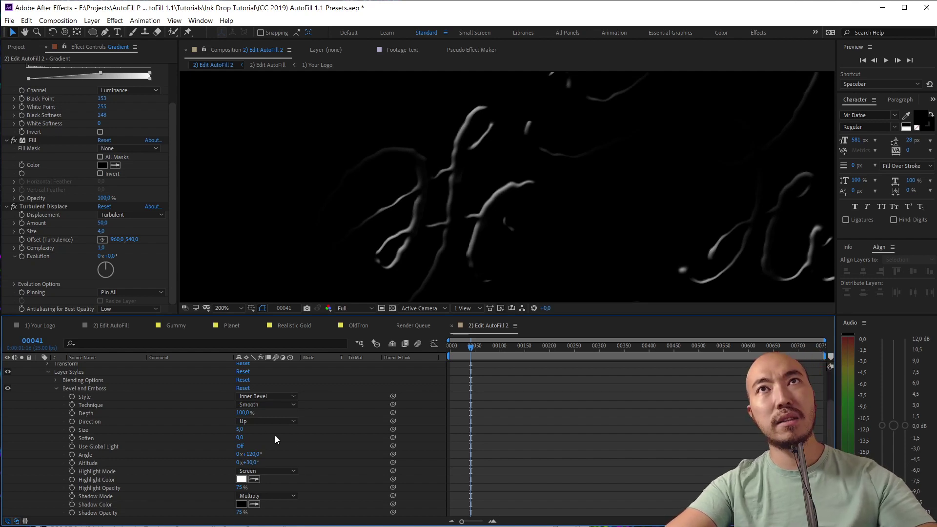
drag(239, 430, 252, 430)
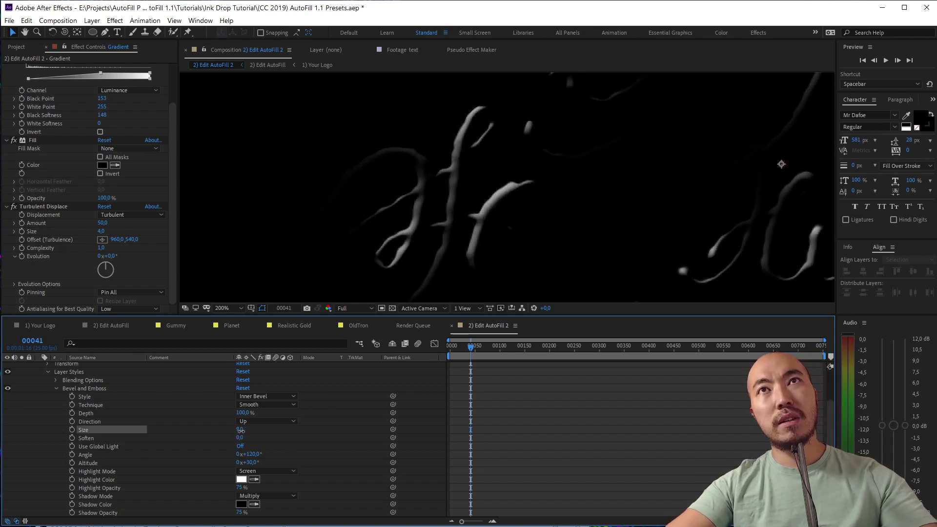
mouse_move(249, 463)
mouse_down()
mouse_move(240, 463)
mouse_move(273, 463)
mouse_up()
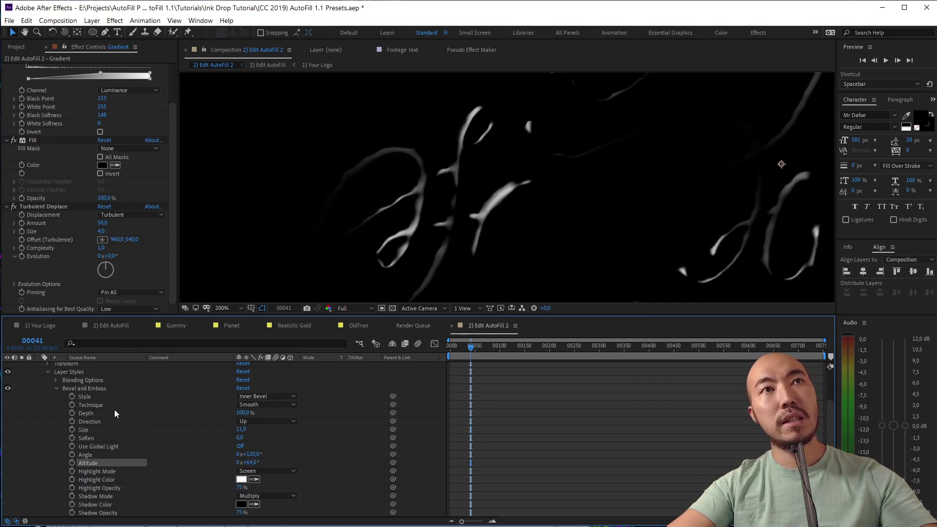
scroll(84, 401, up, 3)
click(22, 391)
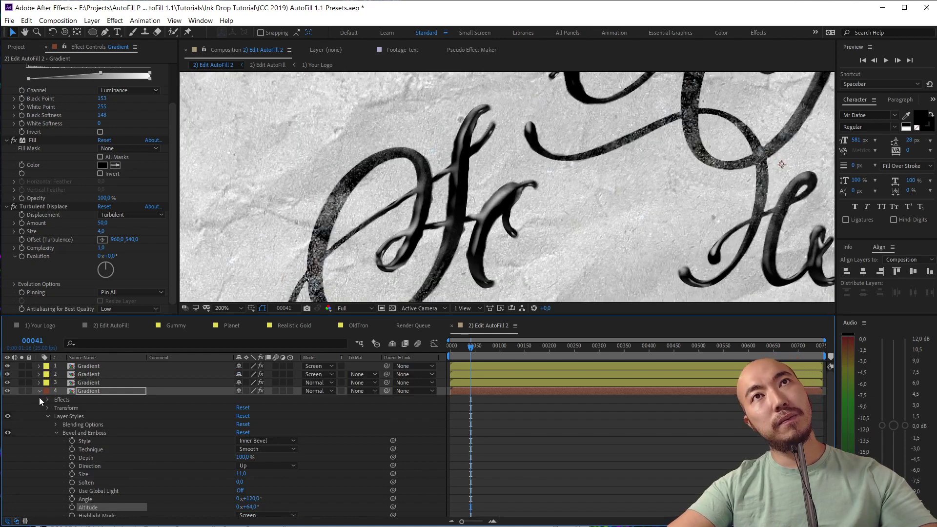
drag(241, 474, 233, 476)
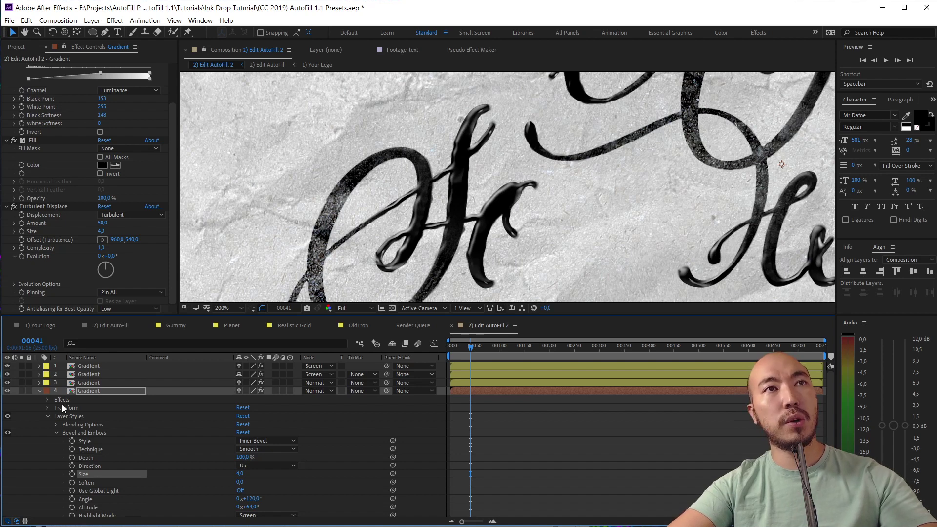
click(37, 391)
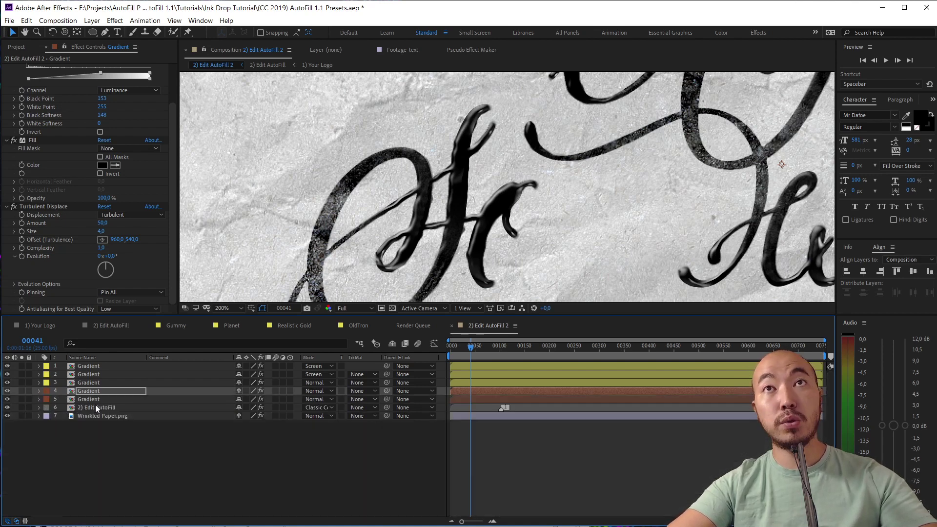
key(Home)
key(space)
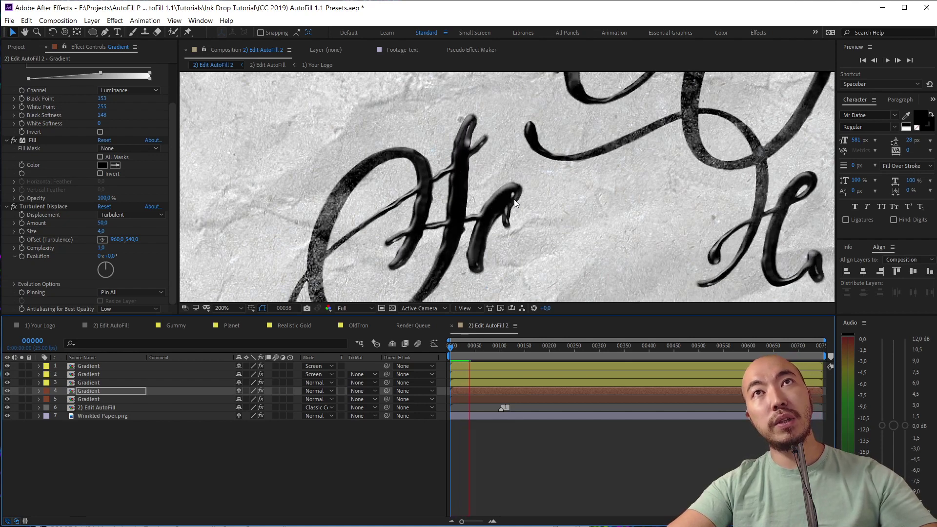
key(space)
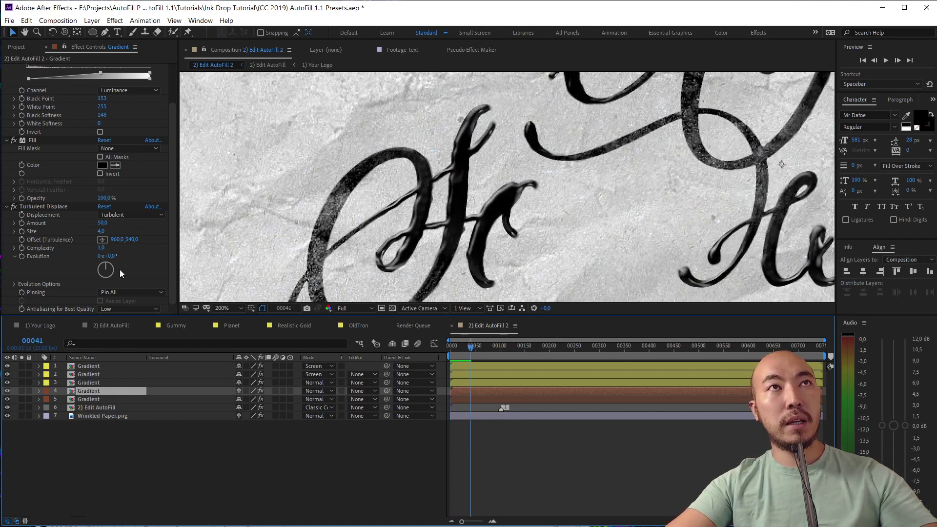
scroll(172, 112, up, 1)
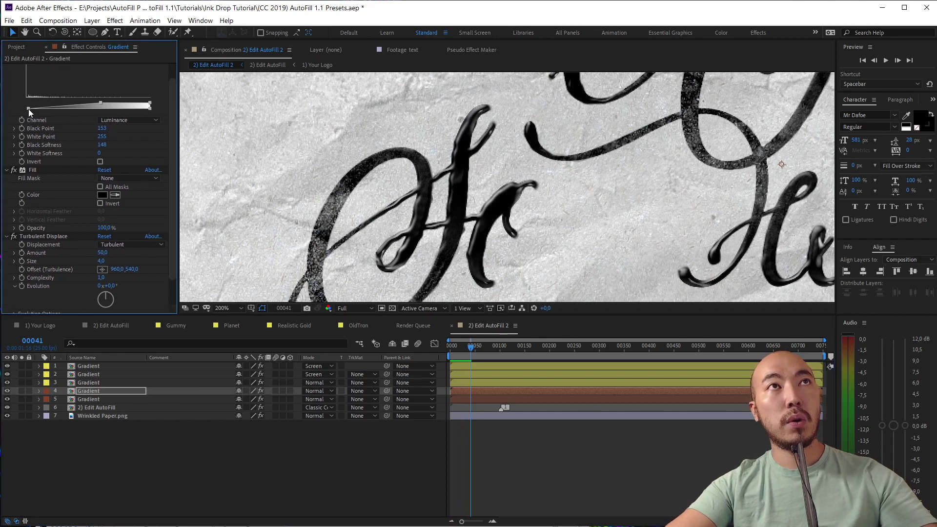
drag(31, 109, 98, 108)
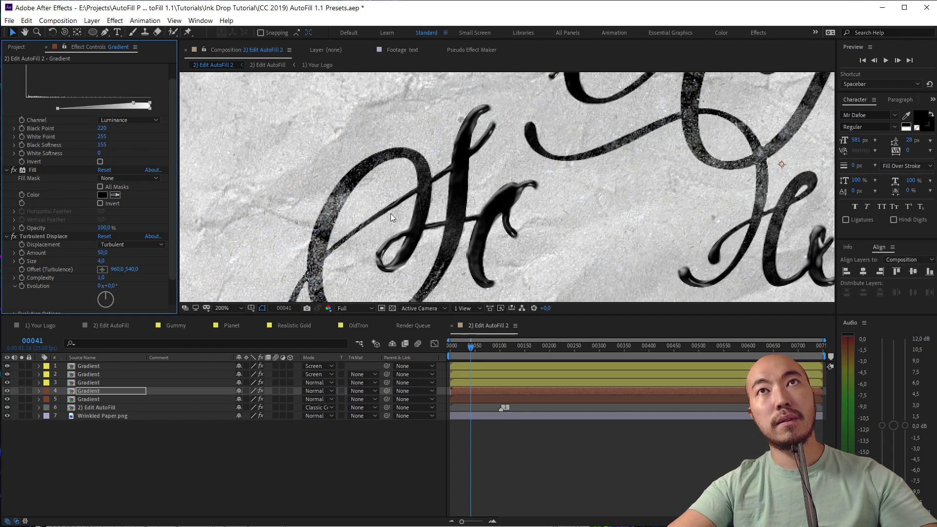
click(7, 391)
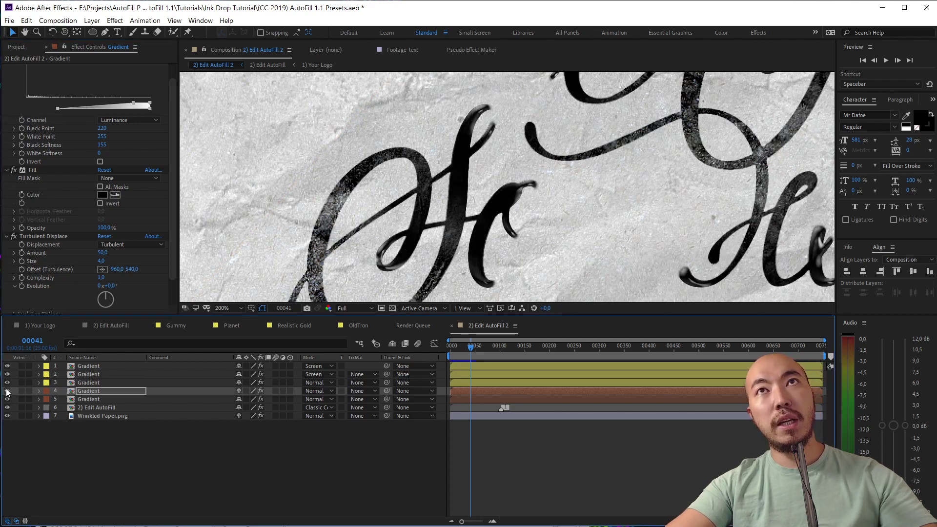
click(8, 392)
click(8, 392)
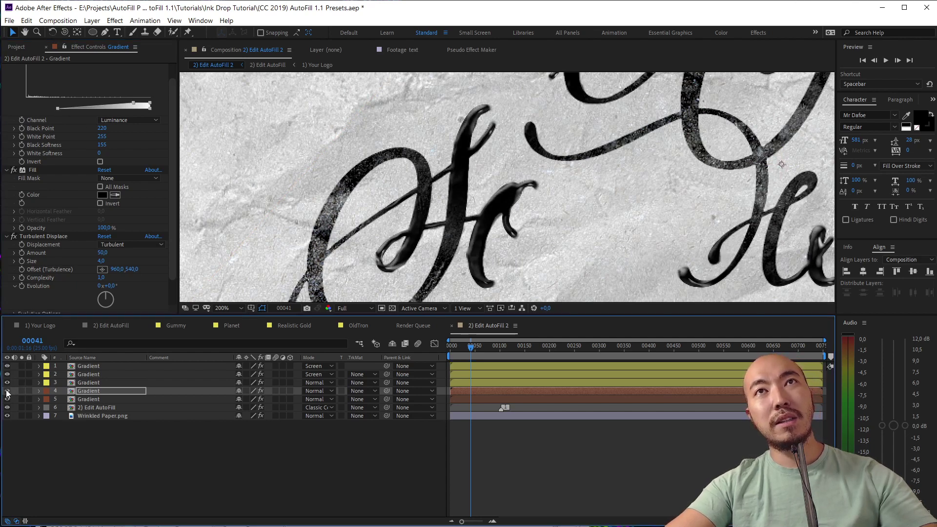
click(7, 391)
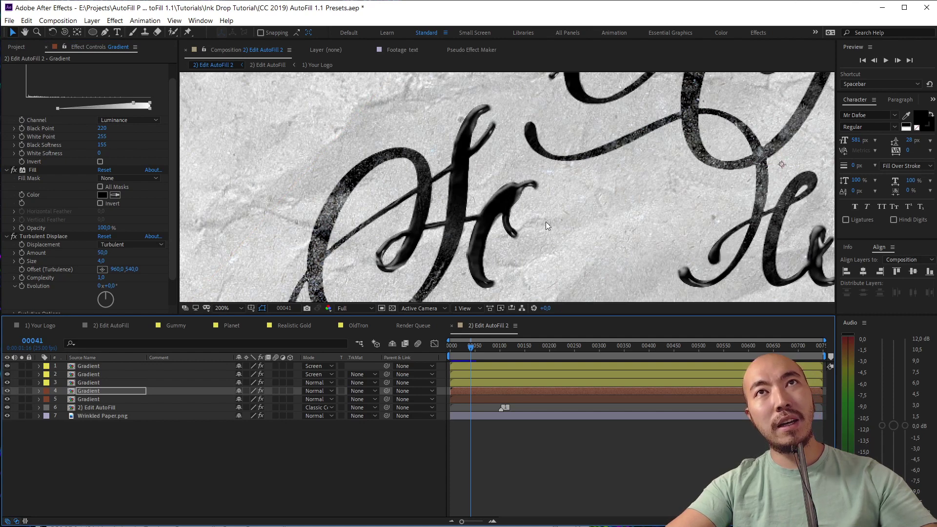
scroll(558, 221, down, 1)
drag(568, 214, 458, 230)
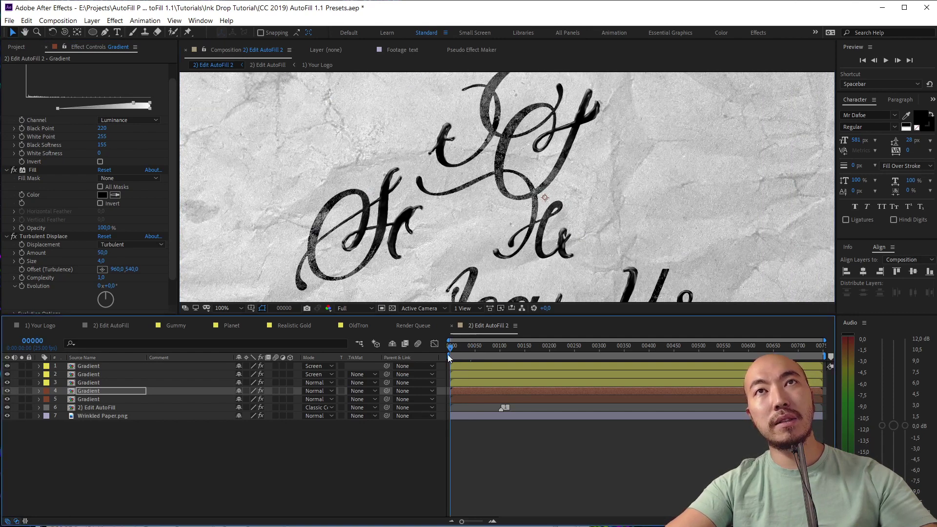
key(Home)
key(space)
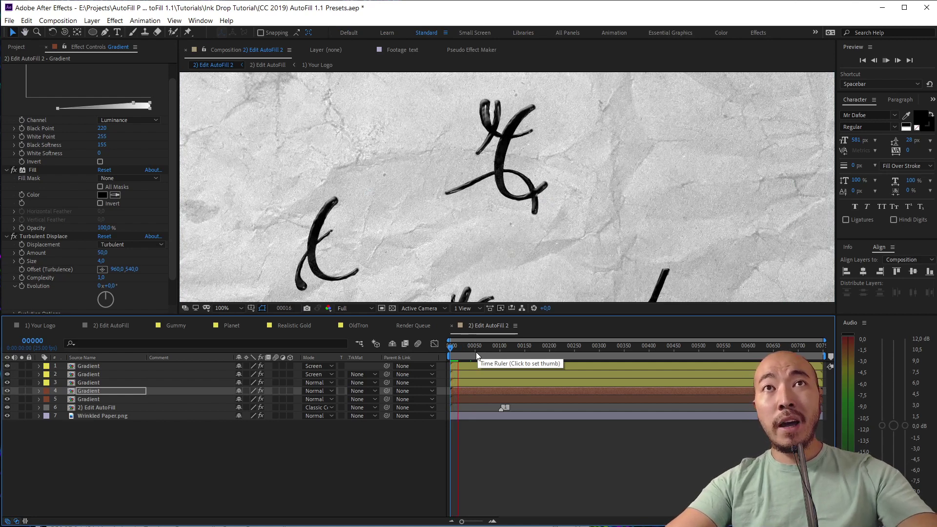
key(space)
Add a Drop Shadow layer style to the third Gradient layer
click(100, 383)
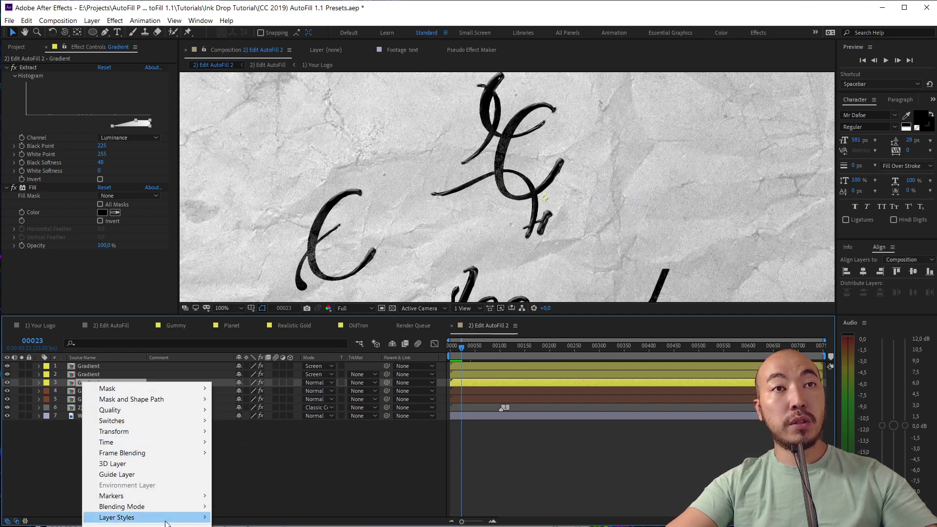
mouse_move(117, 517)
click(271, 522)
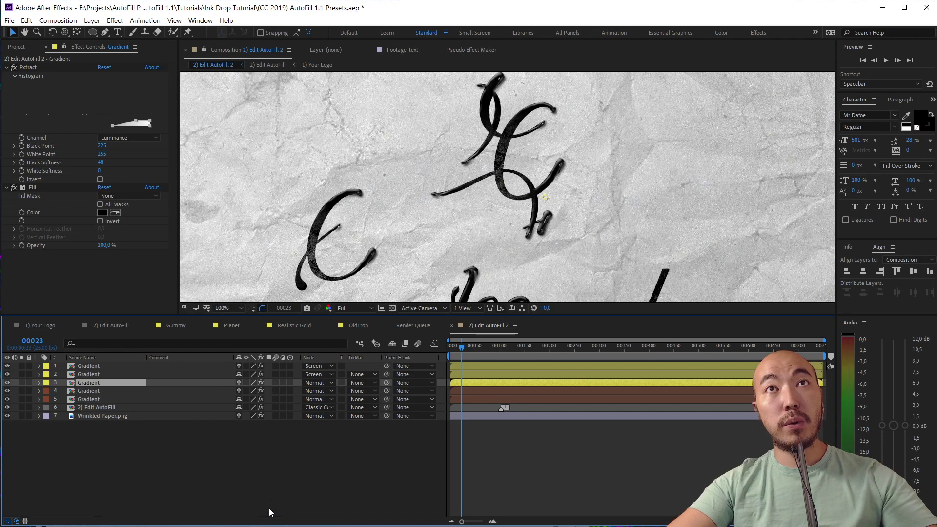
scroll(355, 283, up, 1)
drag(410, 286, 514, 180)
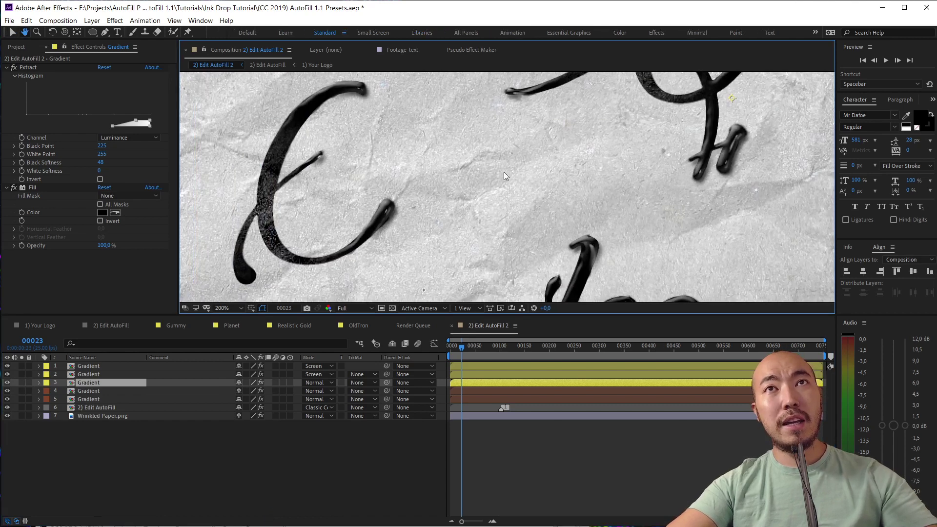
Set the drop shadow opacity to 100% and its spread to about 6%
click(40, 383)
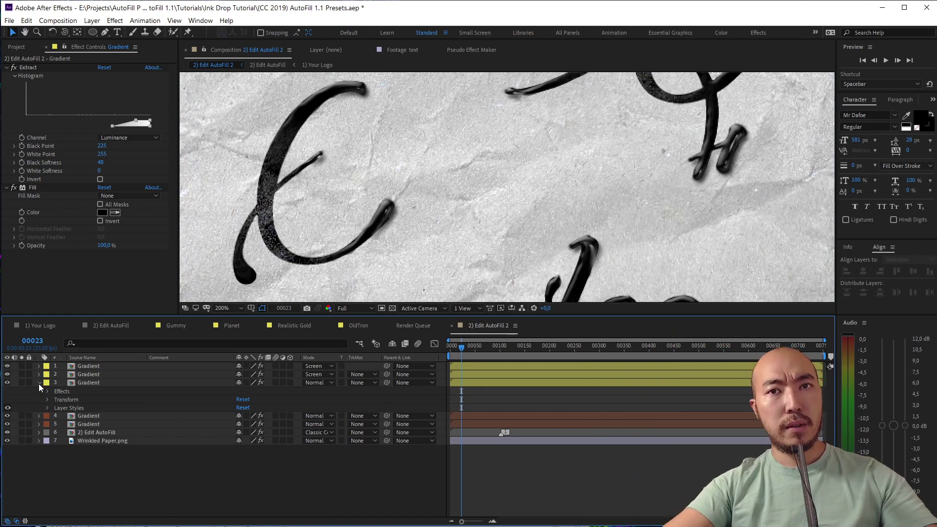
click(48, 408)
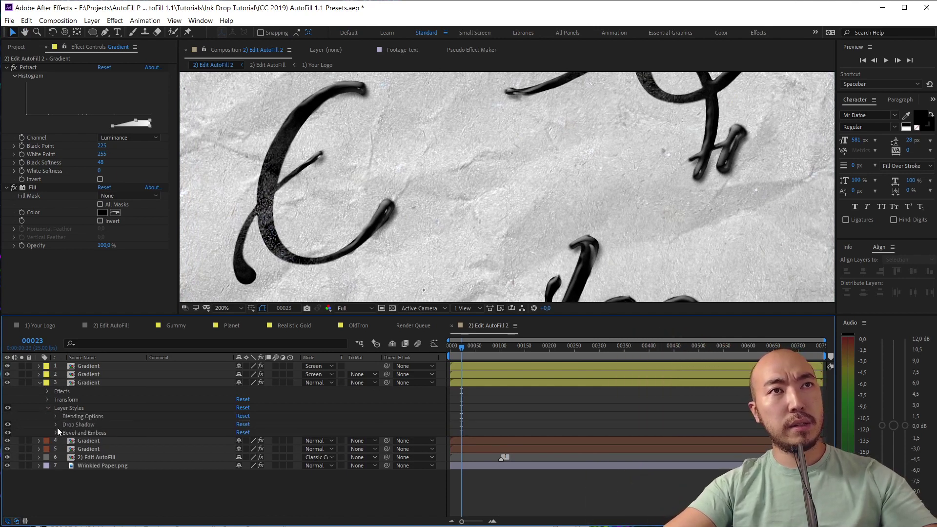
click(57, 425)
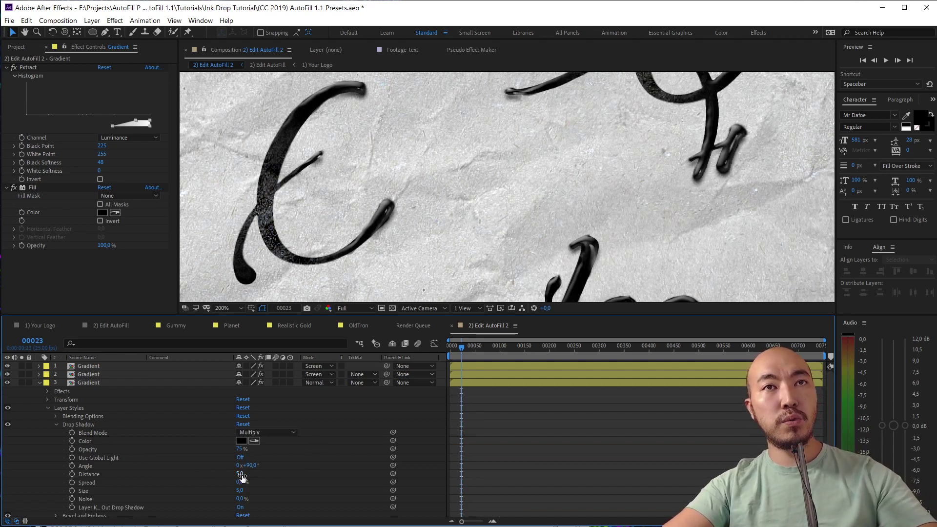
drag(244, 449, 335, 452)
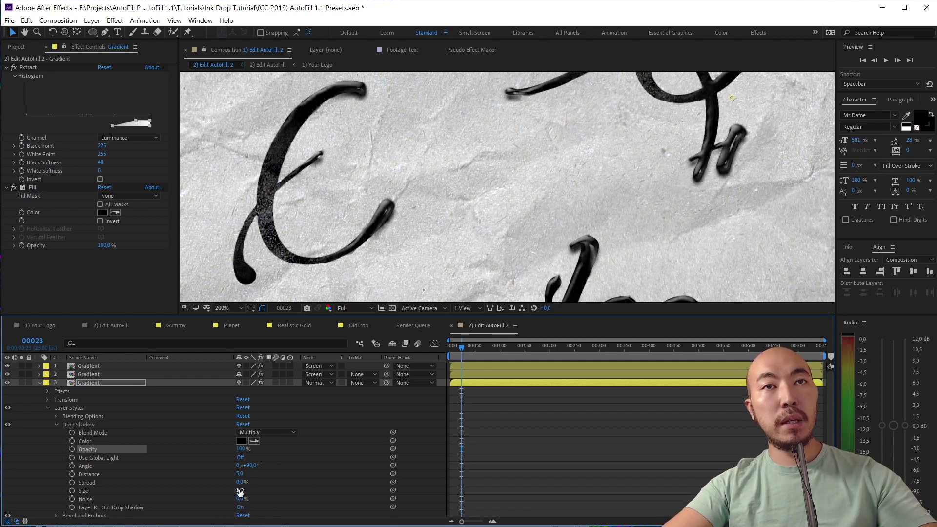
drag(240, 492, 253, 492)
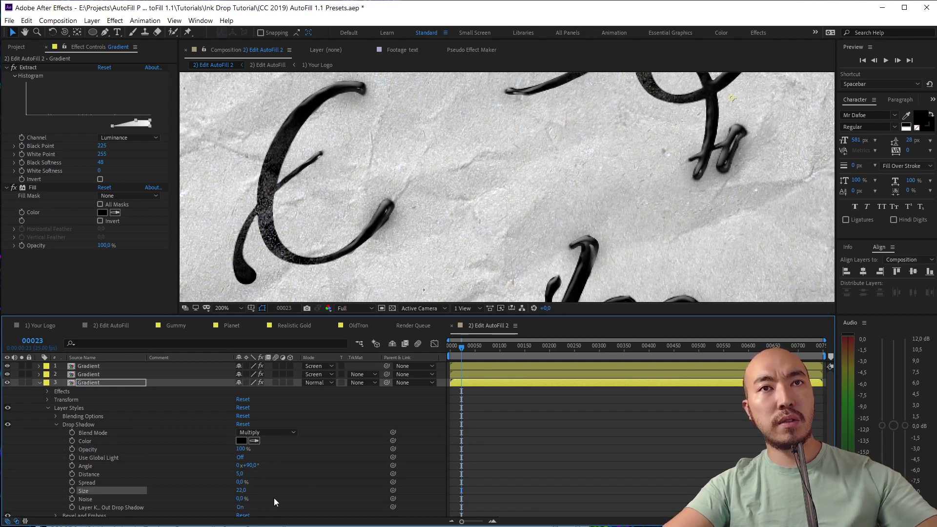
click(90, 490)
drag(240, 481, 278, 486)
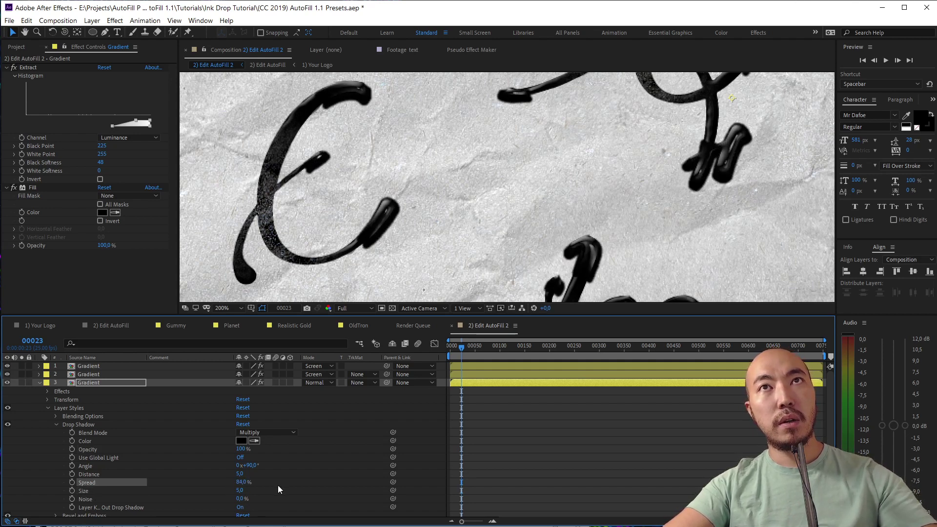
text(11)
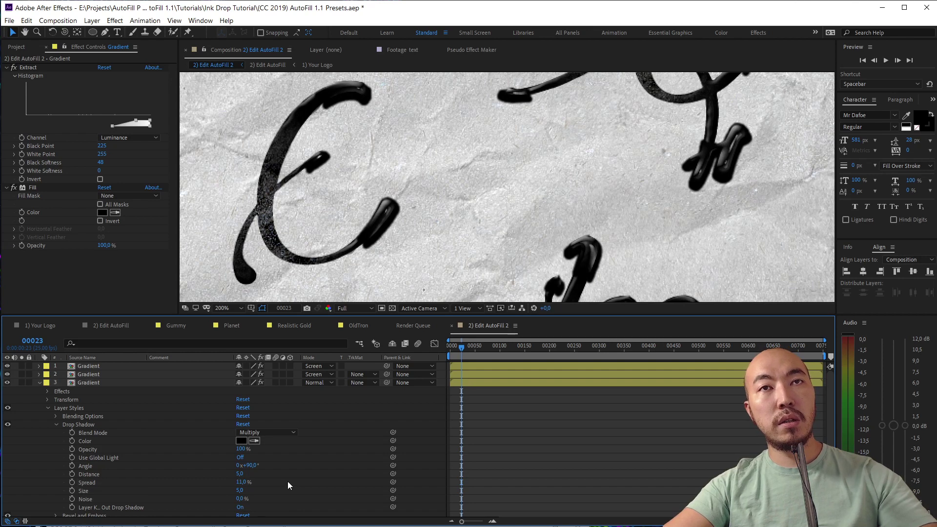
text(6)
key(Return)
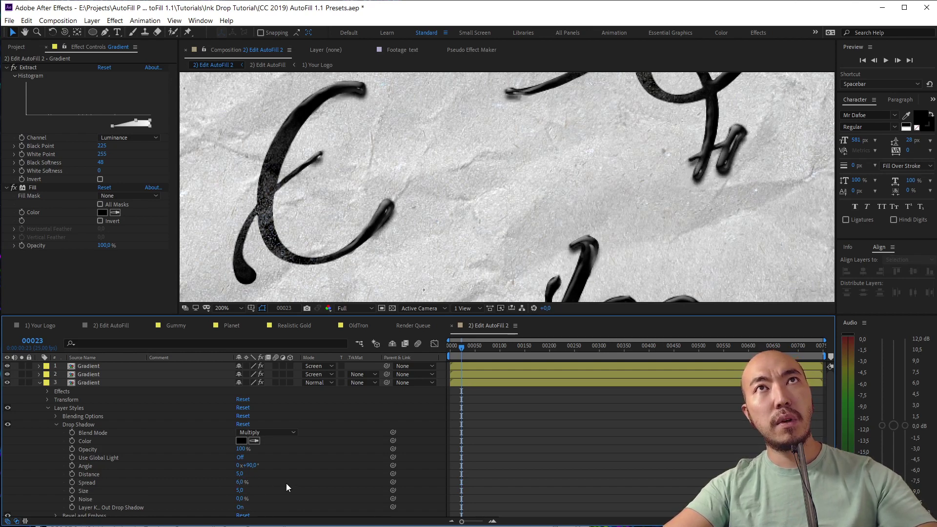
scroll(488, 212, down, 1)
drag(496, 217, 399, 187)
click(11, 423)
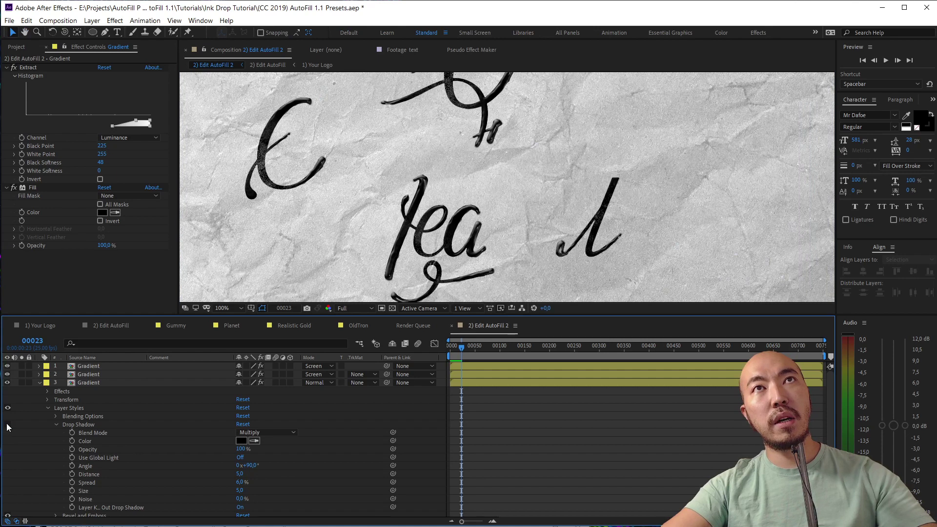
scroll(480, 205, up, 3)
scroll(481, 226, down, 3)
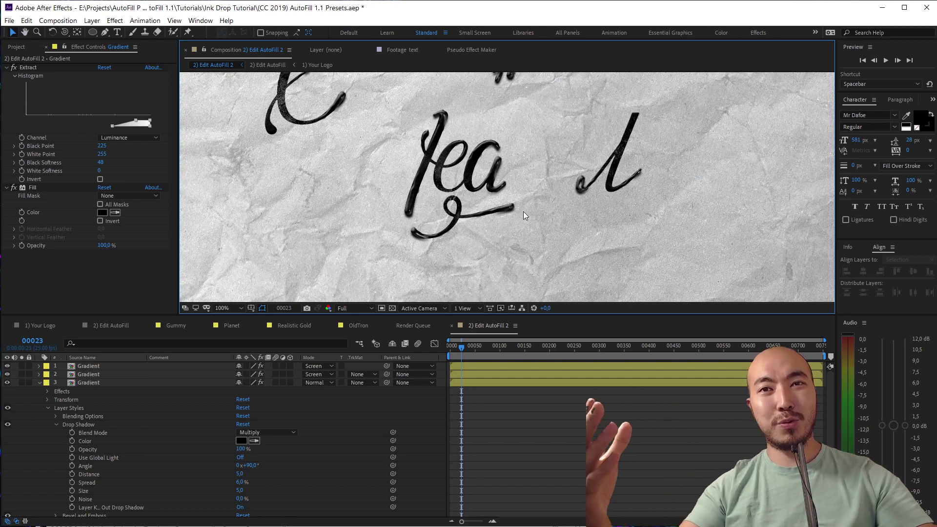
drag(524, 212, 655, 123)
key(grave)
key(grave)
drag(526, 220, 615, 241)
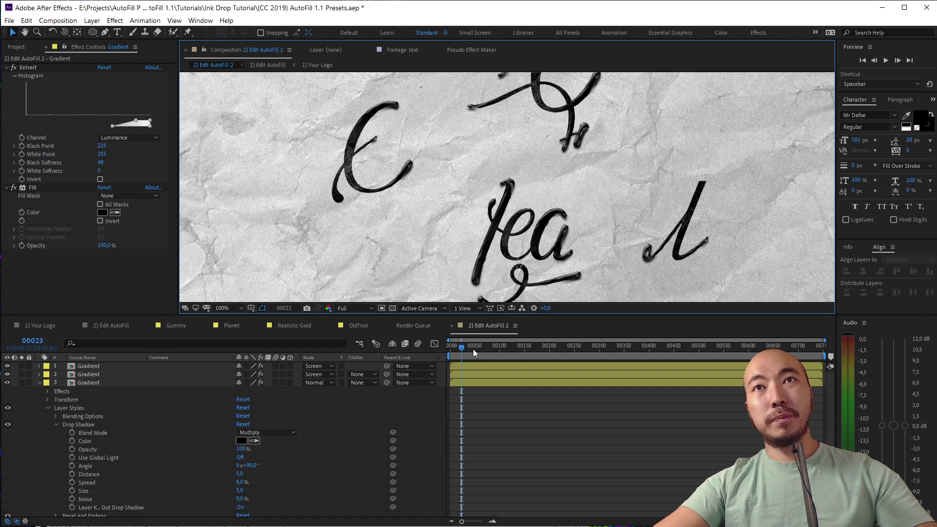
click(453, 345)
key(space)
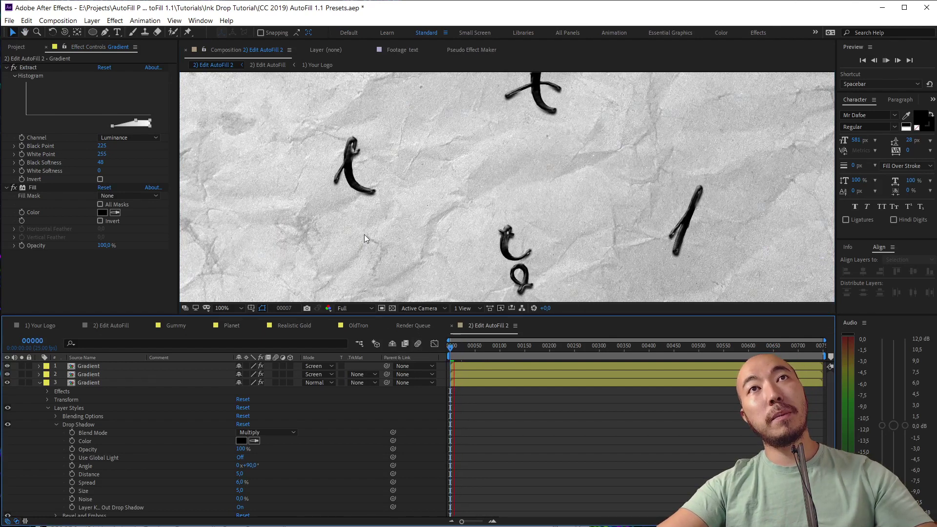
key(grave)
key(grave)
key(grave)
scroll(483, 248, up, 1)
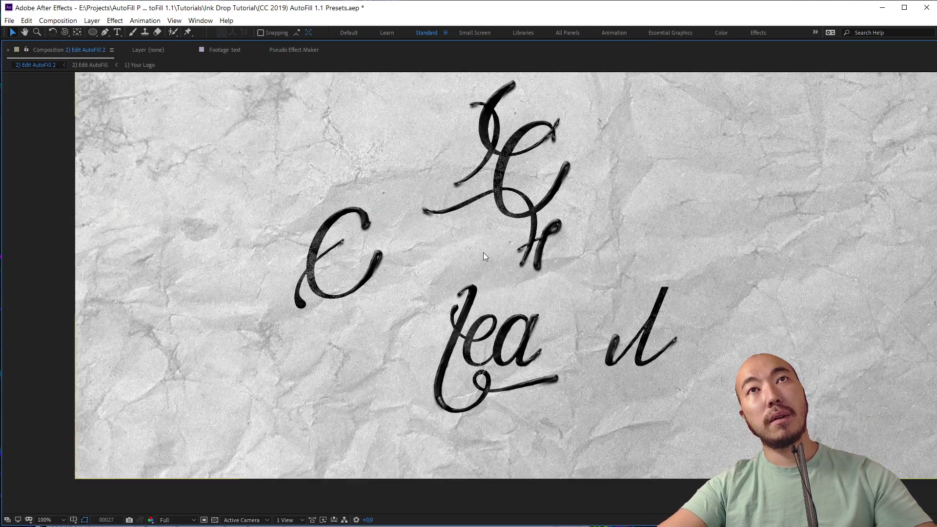
scroll(483, 261, up, 1)
drag(477, 280, 427, 263)
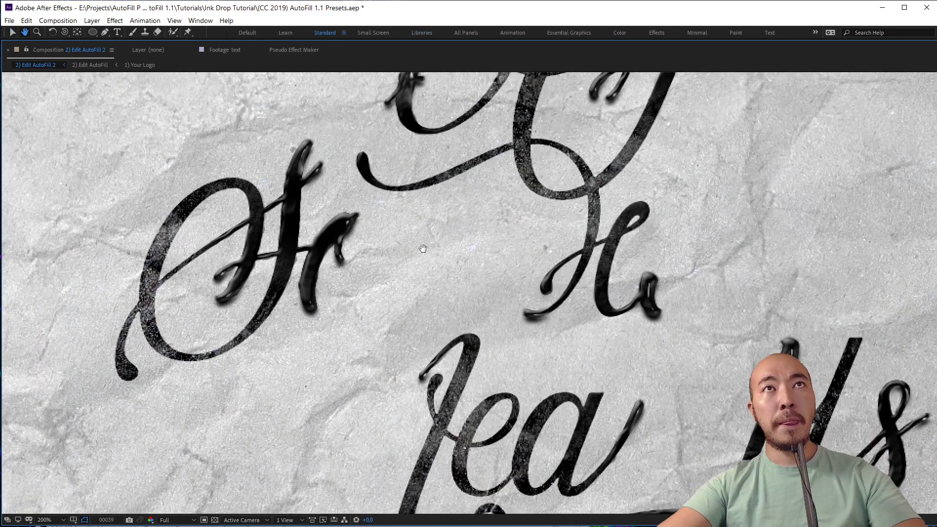
drag(445, 256, 493, 283)
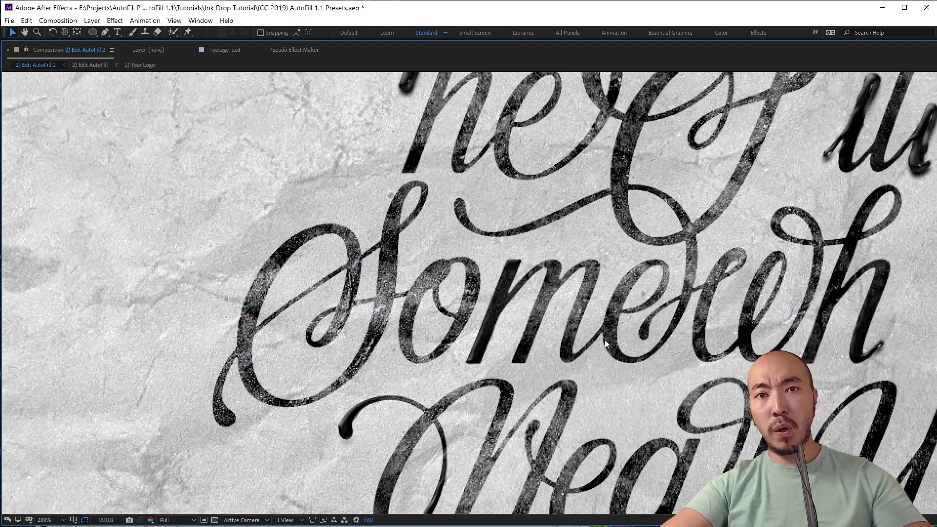
mouse_move(605, 341)
mouse_down()
mouse_move(586, 294)
mouse_move(473, 356)
mouse_up()
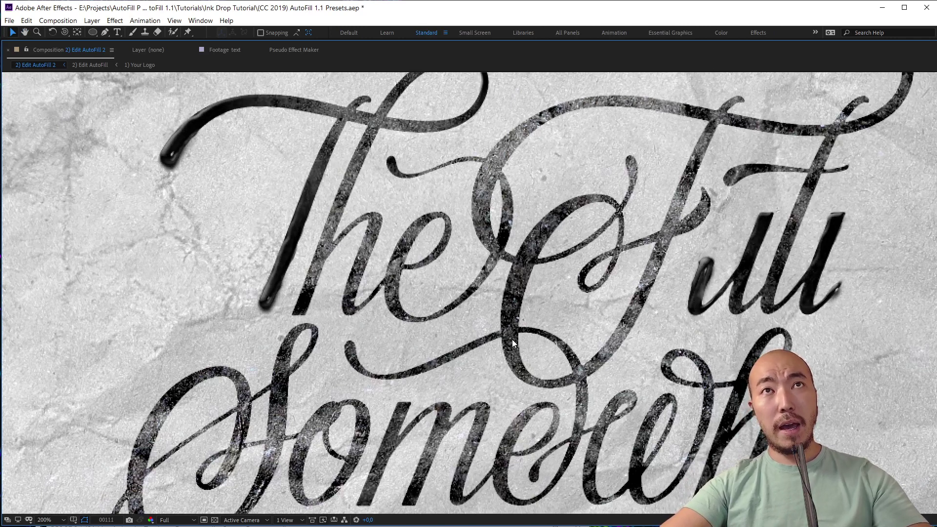
drag(574, 352, 456, 296)
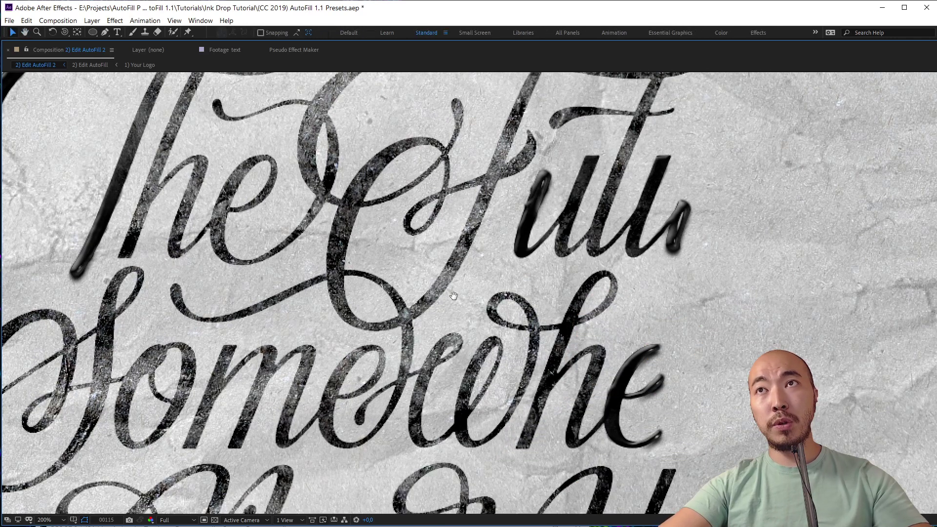
key(grave)
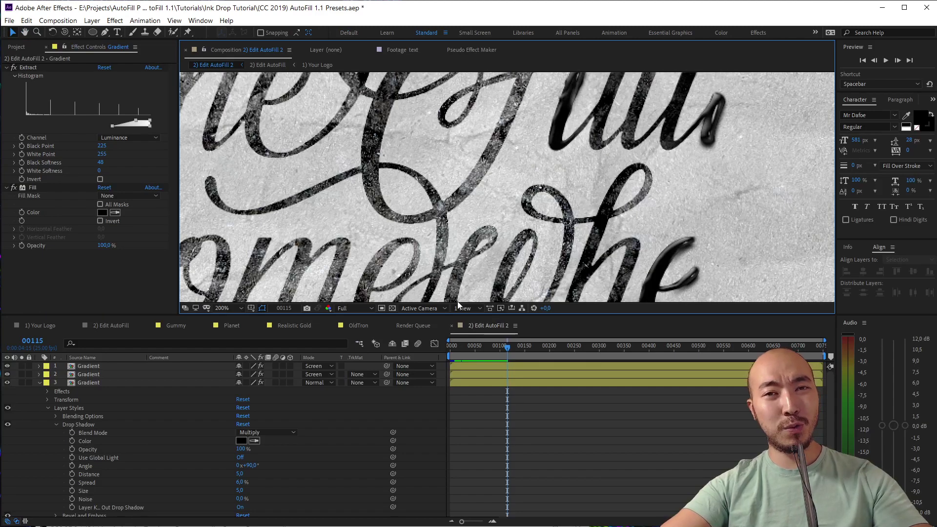